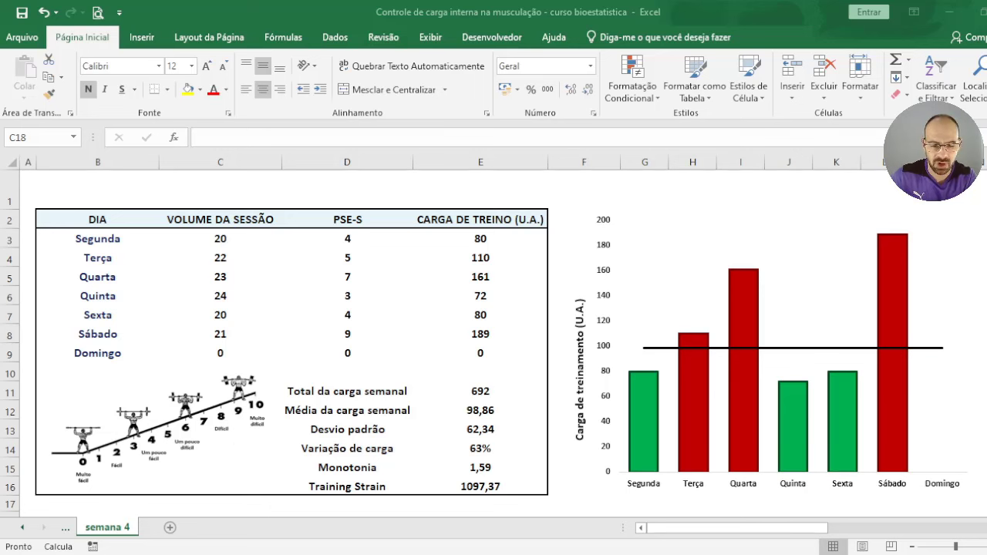
Add a blank worksheet after the semana 4 sheet and review semana 4 as the model for the new table.
{"action": "key", "text": "alt+Tab"}
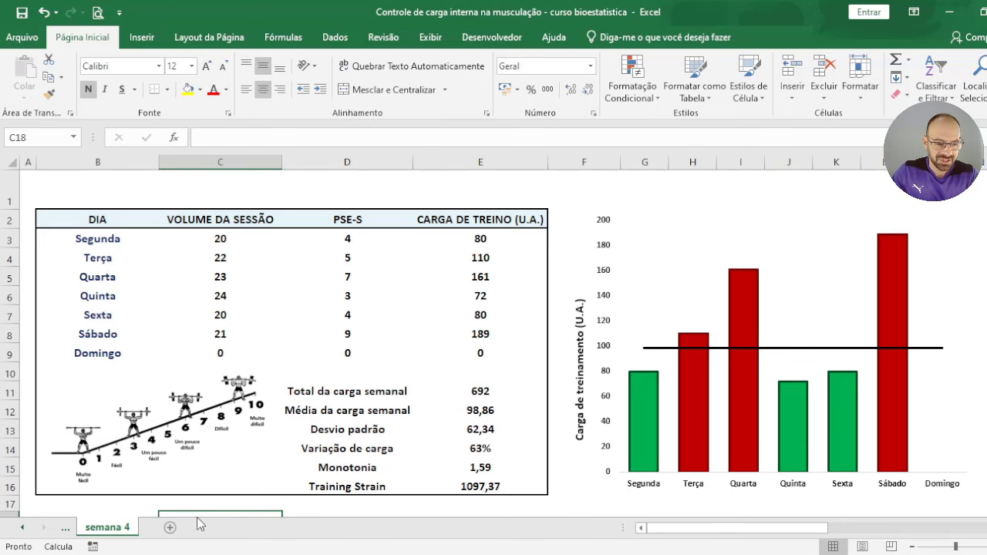
{"action": "left_click", "coordinate": [172, 532]}
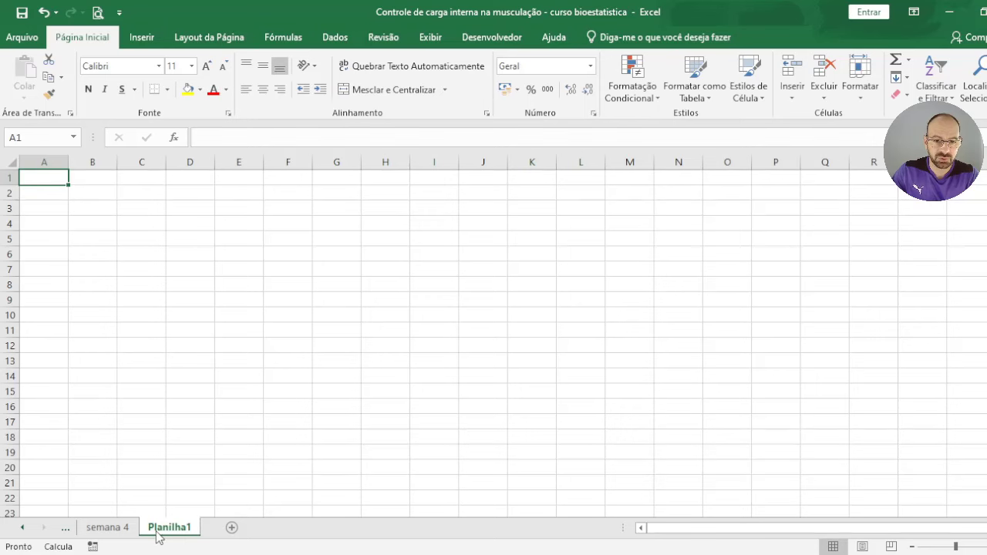
{"action": "left_click", "coordinate": [110, 529]}
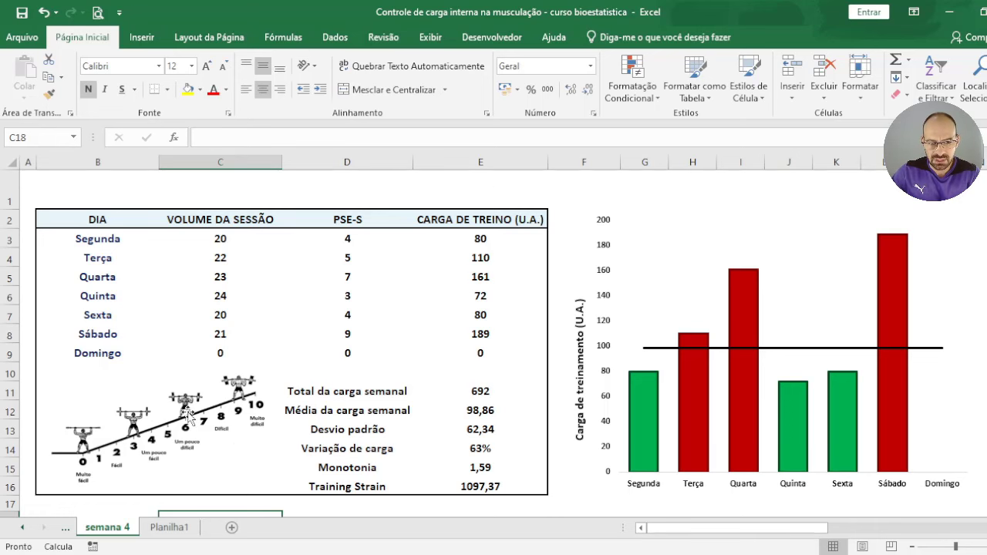
{"action": "left_click", "coordinate": [186, 531]}
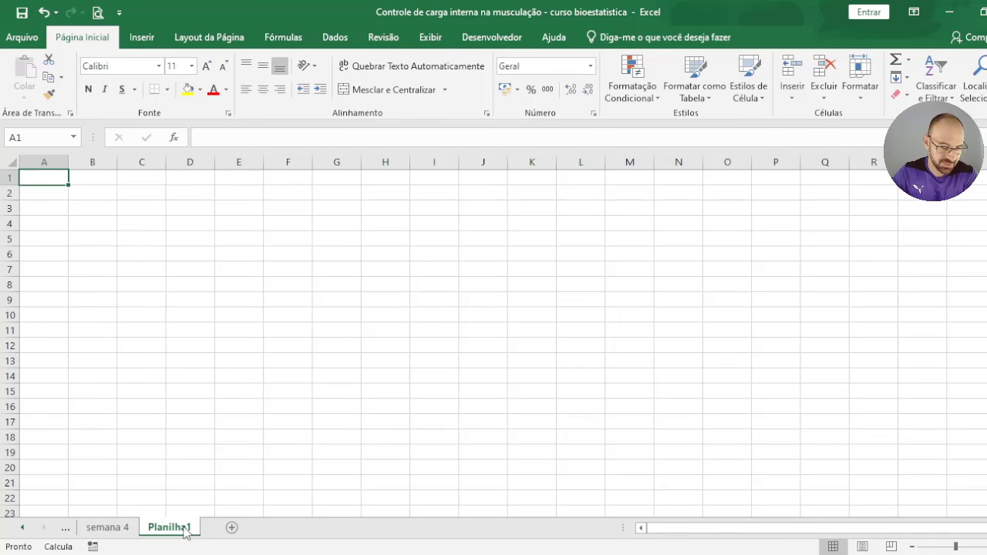
{"action": "left_click", "coordinate": [107, 528]}
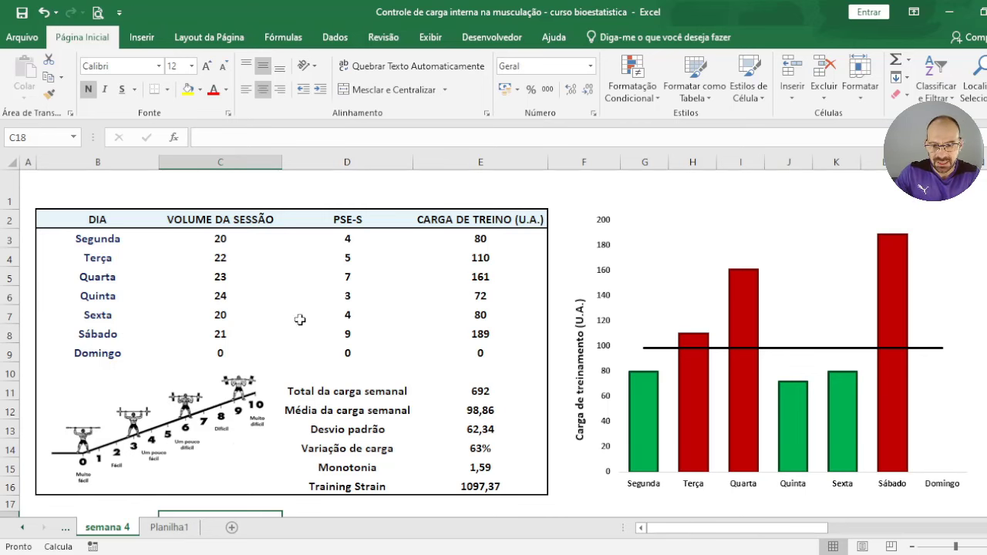
{"action": "left_click", "coordinate": [168, 528]}
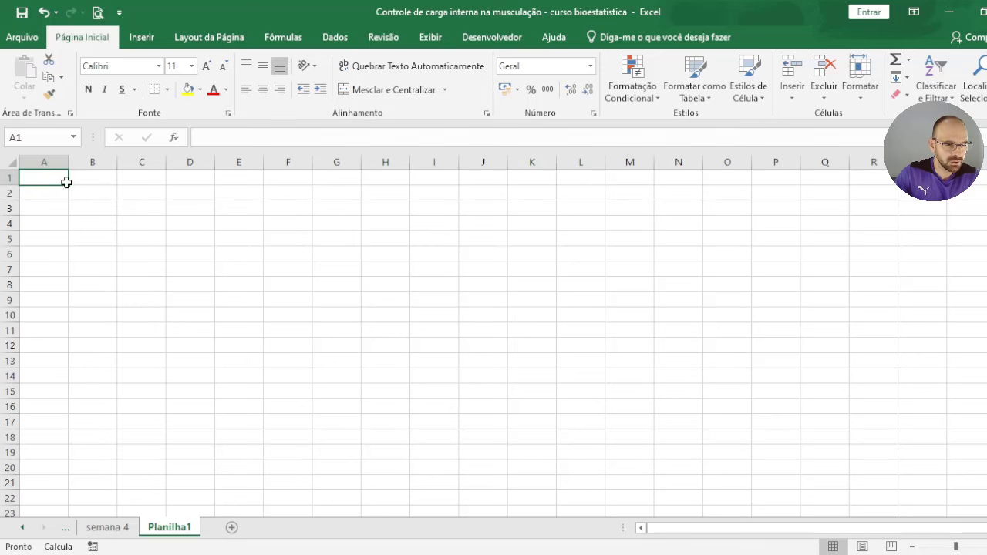
Enter the headers "Dia da semana" in B2 and "Volume da sessão" in C2 of Planilha1, following the semana 4 table.
{"action": "left_click", "coordinate": [87, 195]}
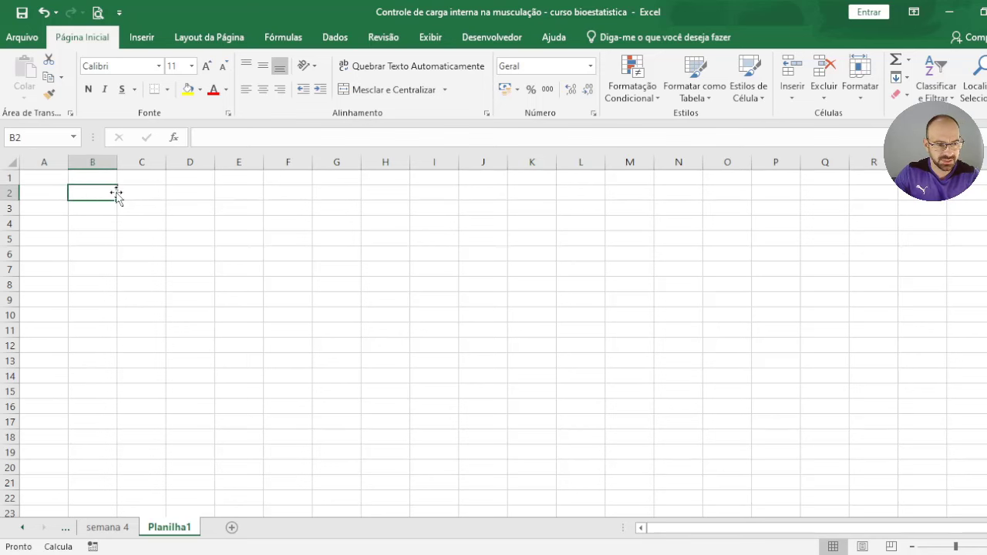
{"action": "type", "text": "Dia d"}
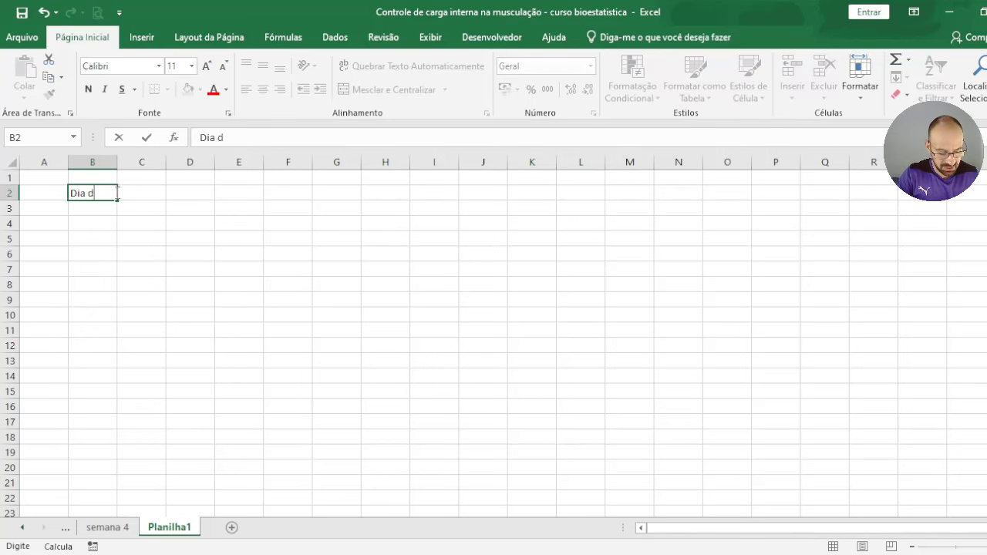
{"action": "type", "text": "a semana"}
{"action": "key", "text": "Tab"}
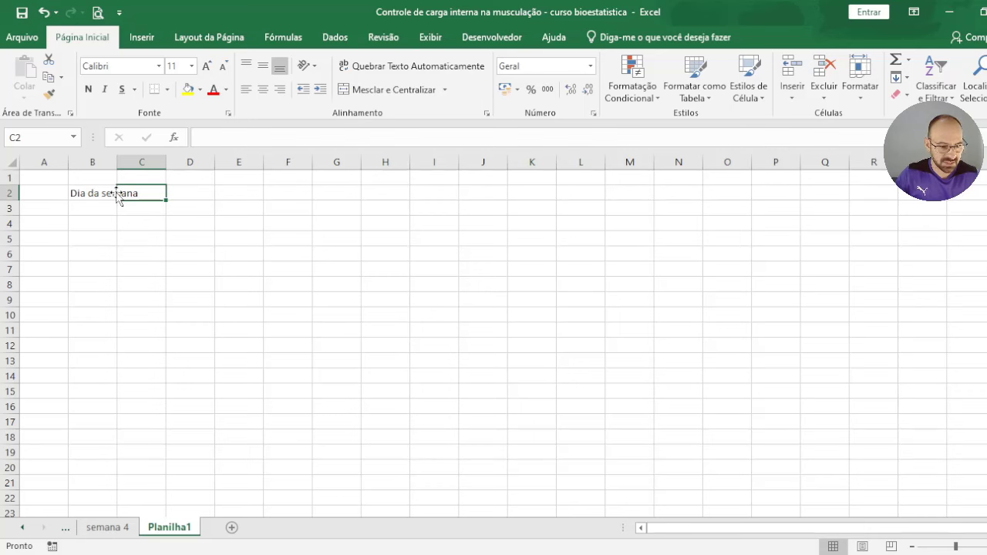
{"action": "left_click", "coordinate": [112, 528]}
{"action": "left_click", "coordinate": [159, 528]}
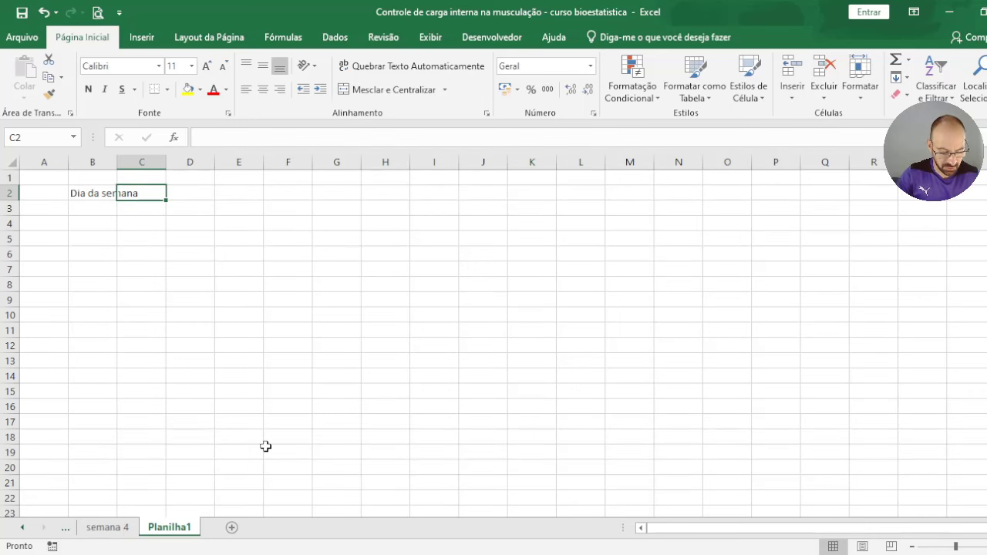
{"action": "type", "text": "Volume da se"}
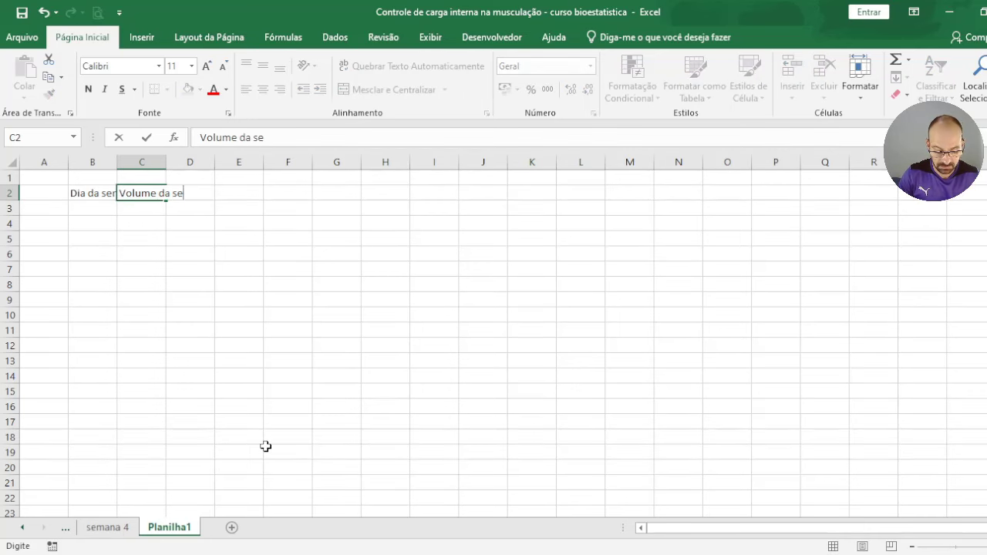
{"action": "type", "text": "ssão"}
{"action": "key", "text": "Tab"}
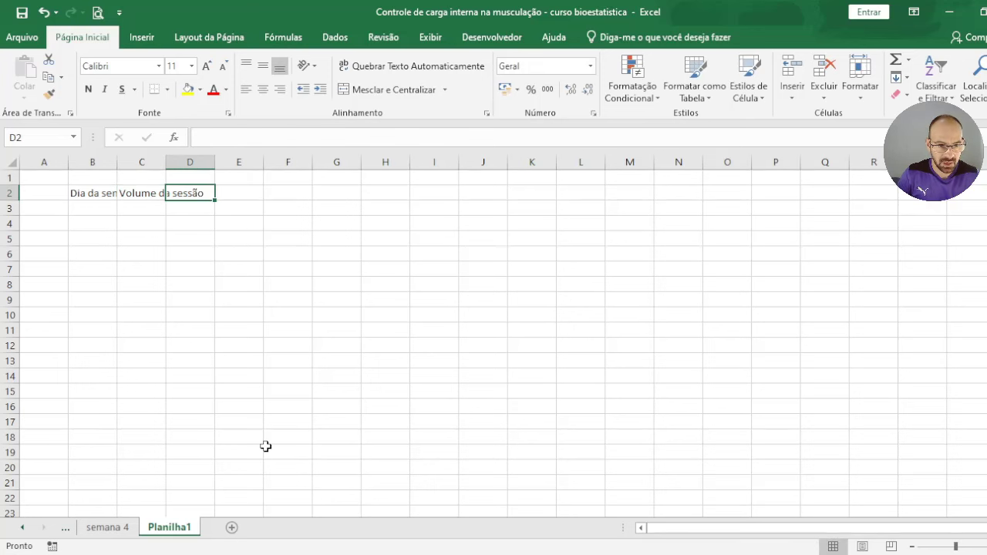
Enter "PSE" as the header in cell D2.
{"action": "type", "text": "PSE"}
{"action": "key", "text": "Return"}
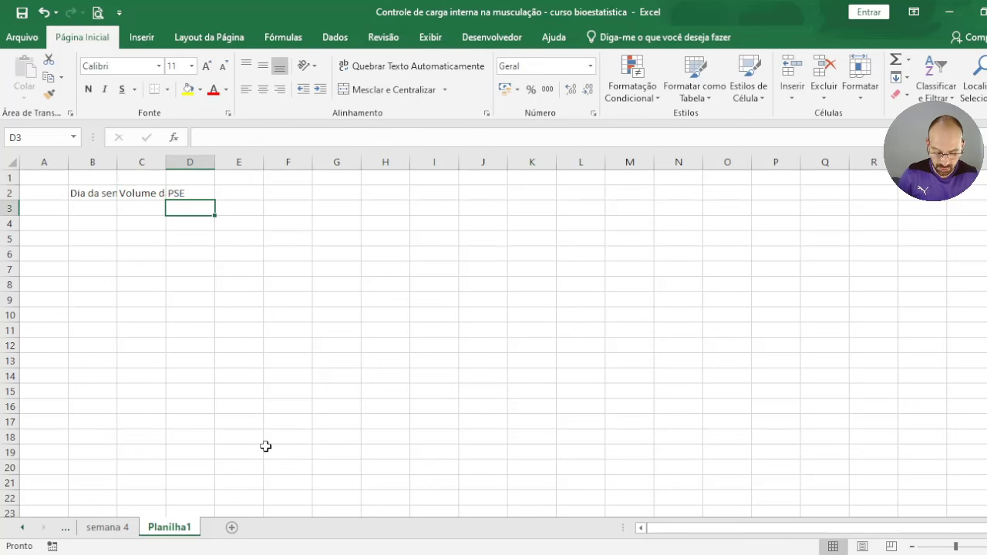
{"action": "key", "text": "Up"}
Check the next header on semana 4 and replace the text in D2 of Planilha1 with "Carga de treino (U.A.)".
{"action": "left_click", "coordinate": [117, 529]}
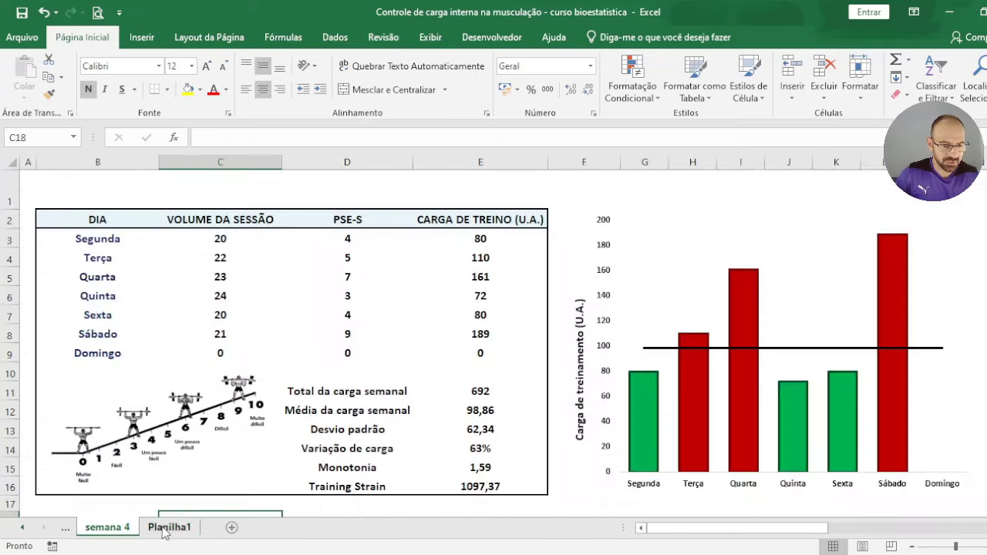
{"action": "left_click", "coordinate": [164, 529]}
{"action": "type", "text": "CARG"}
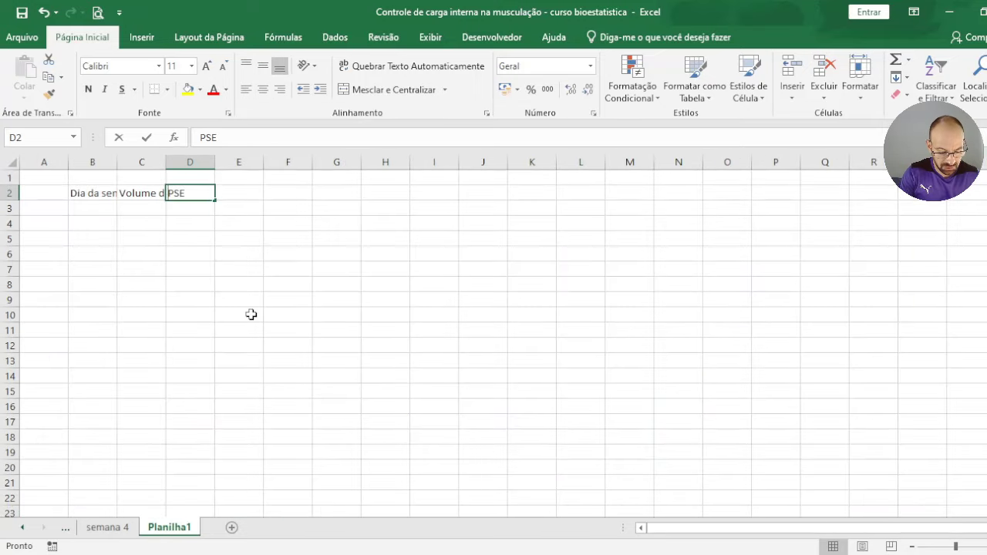
{"action": "type", "text": "A I"}
{"action": "key", "text": "BackSpace"}
{"action": "key", "text": "BackSpace"}
{"action": "key", "text": "BackSpace"}
{"action": "key", "text": "BackSpace"}
{"action": "key", "text": "BackSpace"}
{"action": "key", "text": "BackSpace"}
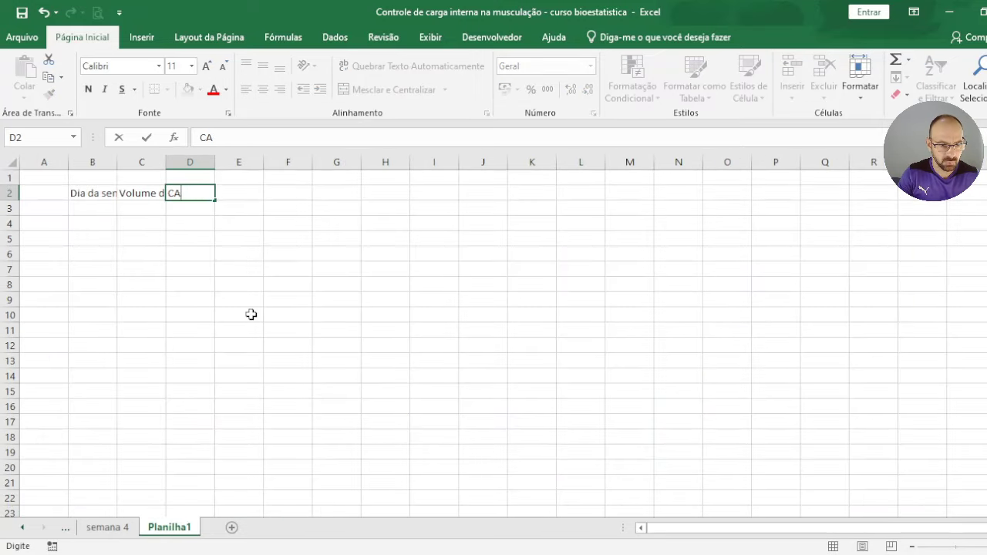
{"action": "type", "text": "arga de trein"}
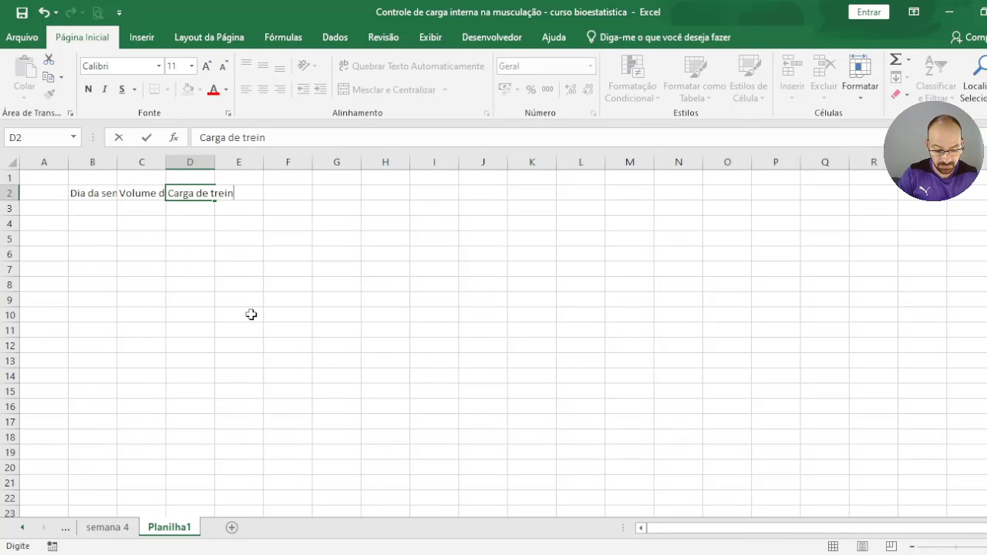
{"action": "type", "text": "o (U"}
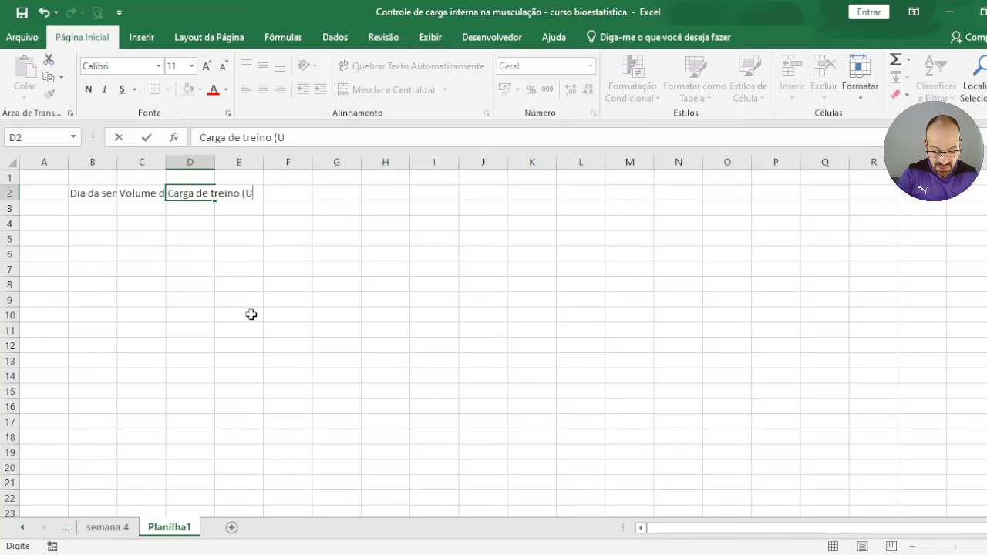
{"action": "type", "text": ".A."}
{"action": "type", "text": ")"}
{"action": "key", "text": "Return"}
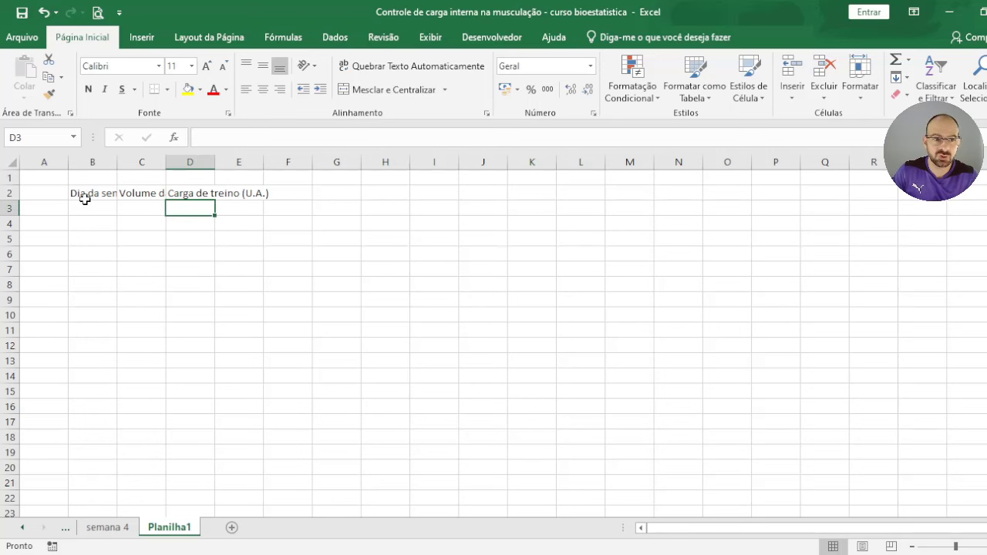
Widen columns B to E equally so every header fits with room to spare.
{"action": "left_click_drag", "start_coordinate": [82, 162], "coordinate": [238, 159]}
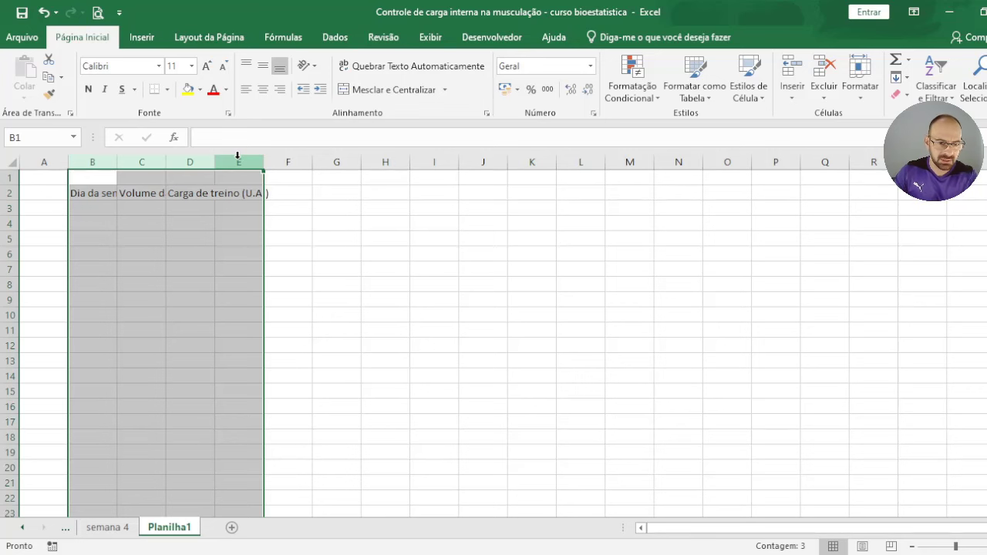
{"action": "left_click_drag", "start_coordinate": [264, 161], "coordinate": [306, 159]}
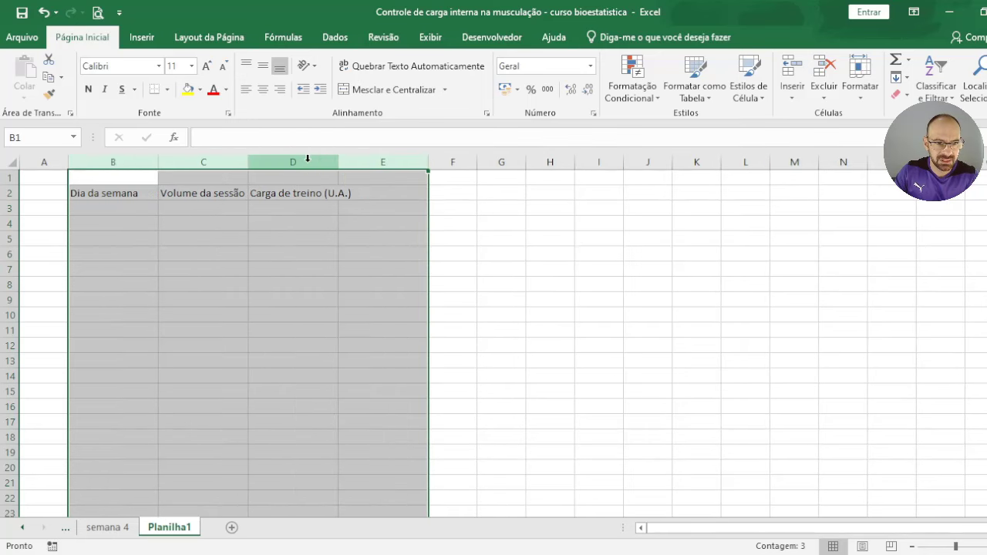
{"action": "left_click_drag", "start_coordinate": [429, 164], "coordinate": [466, 170]}
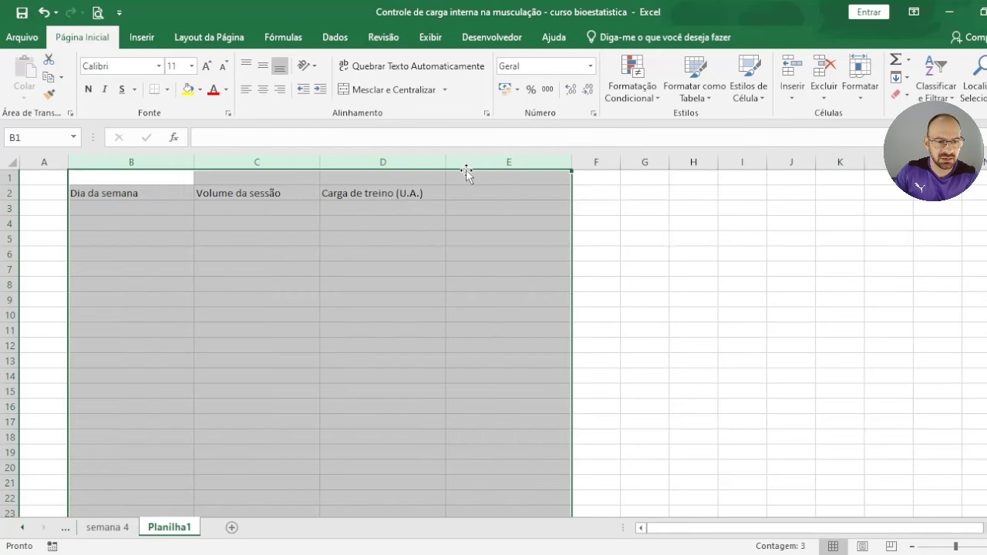
Copy the "Carga de treino (U.A.)" header from D2 to E2 and replace the text in D2 with "PSE-S".
{"action": "left_click", "coordinate": [407, 190]}
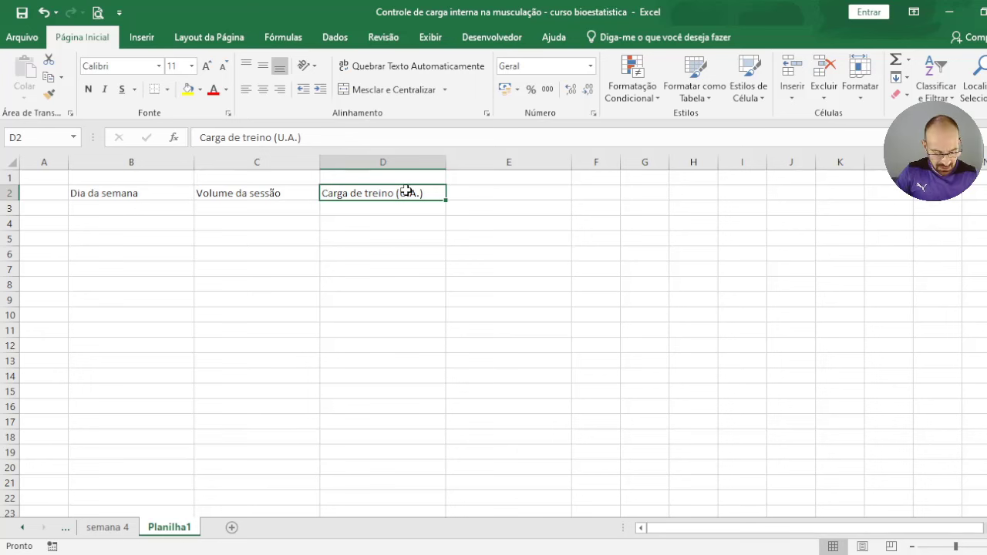
{"action": "key", "text": "ctrl+c"}
{"action": "key", "text": "Right"}
{"action": "key", "text": "ctrl+v"}
{"action": "key", "text": "Left"}
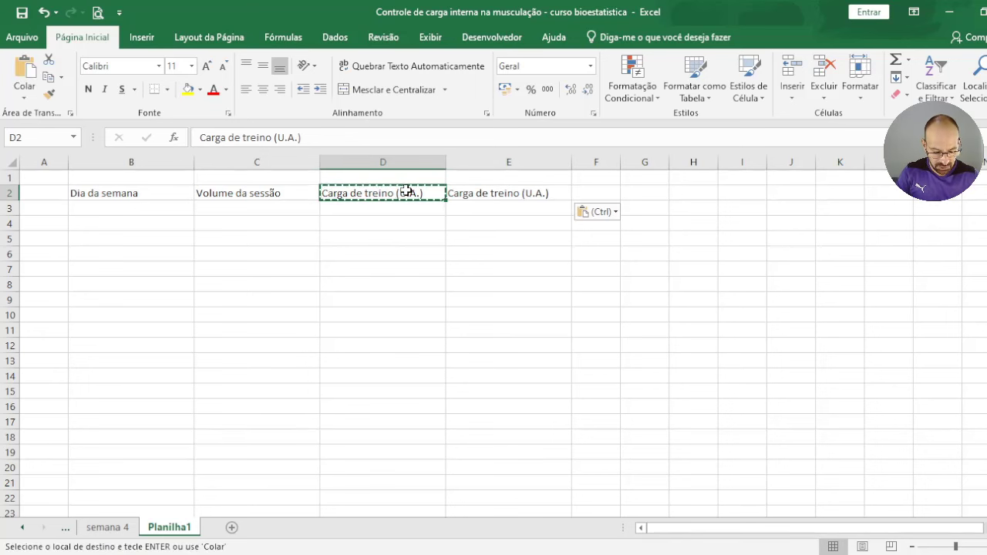
{"action": "type", "text": "PSE-S"}
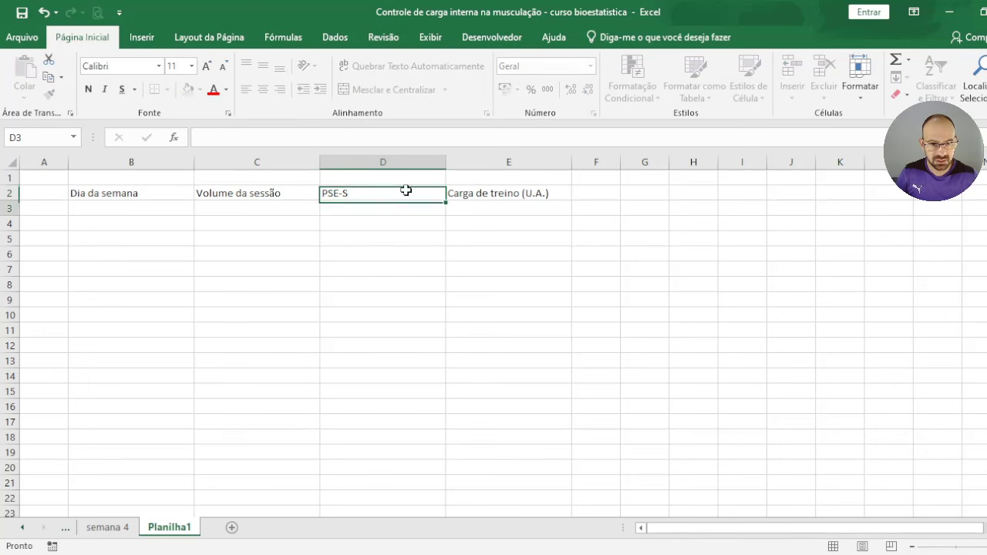
{"action": "key", "text": "Return"}
Centre the header row and the table cells below it in columns B to E both horizontally and vertically.
{"action": "left_click_drag", "start_coordinate": [112, 193], "coordinate": [457, 194]}
{"action": "left_click", "coordinate": [262, 90]}
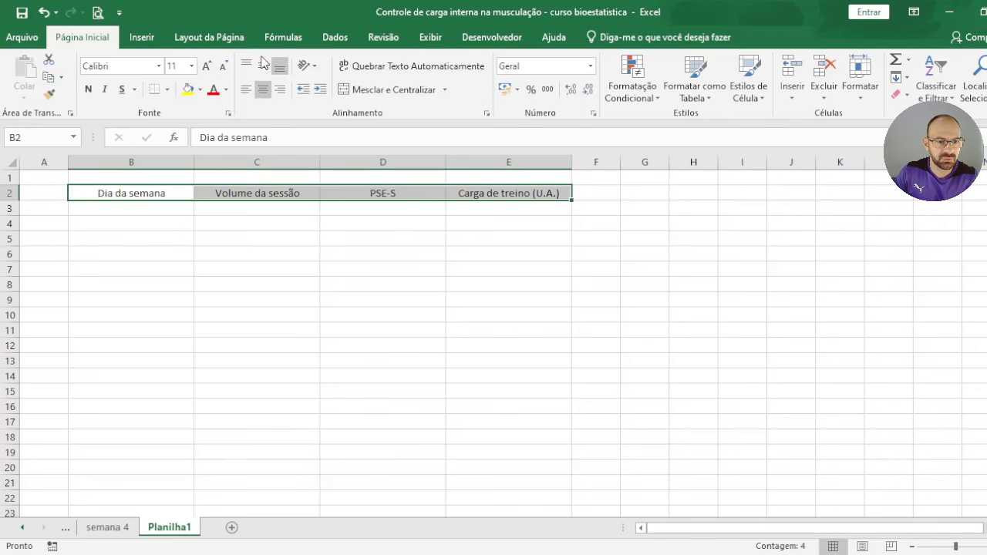
{"action": "left_click_drag", "start_coordinate": [116, 192], "coordinate": [554, 529]}
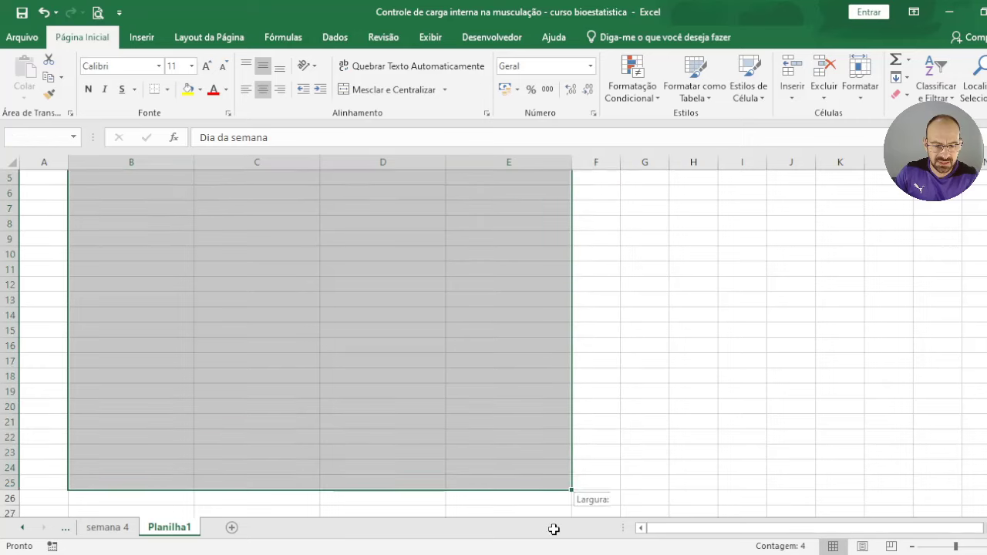
{"action": "left_click", "coordinate": [263, 68]}
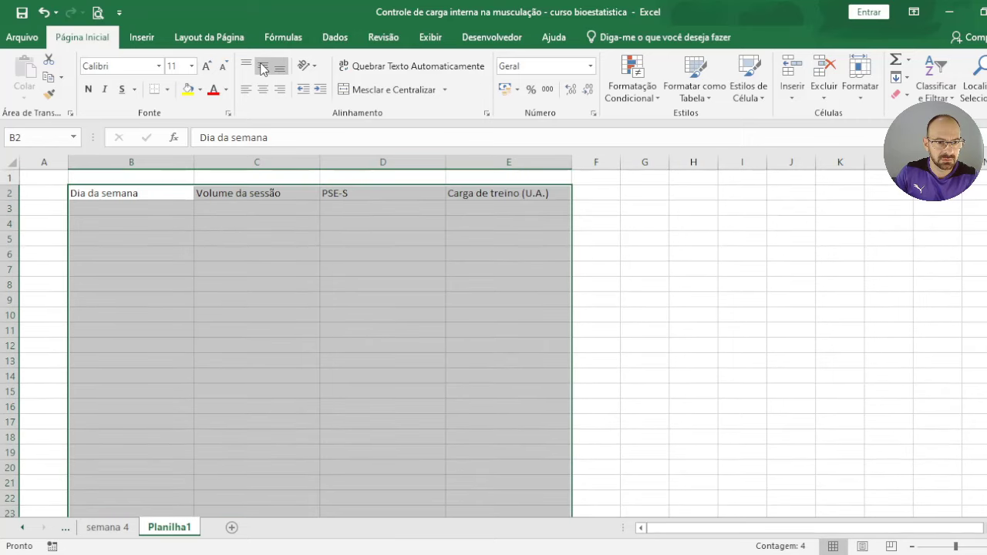
{"action": "left_click", "coordinate": [262, 89]}
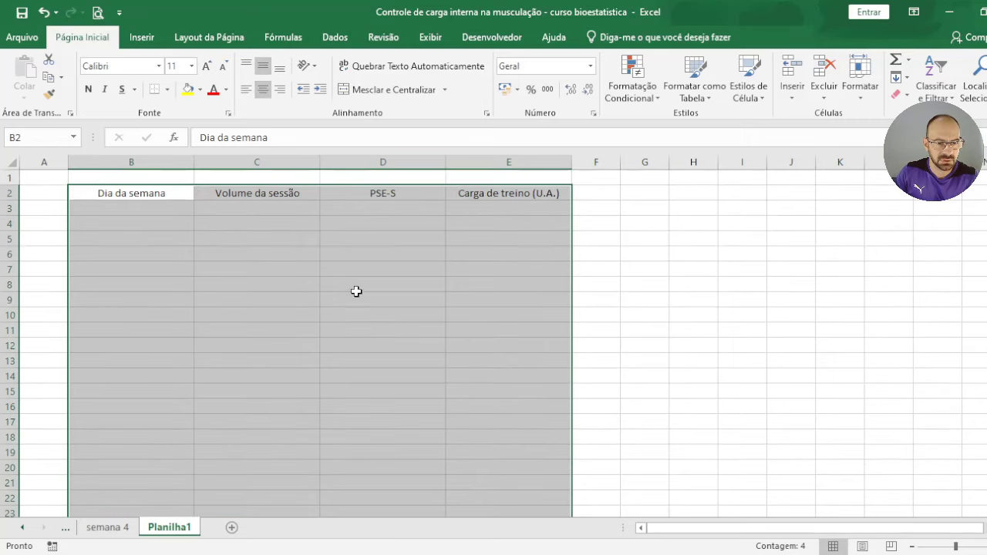
{"action": "left_click", "coordinate": [356, 298]}
Make the headers in B2:E2 bold and slightly larger.
{"action": "left_click_drag", "start_coordinate": [100, 193], "coordinate": [491, 198]}
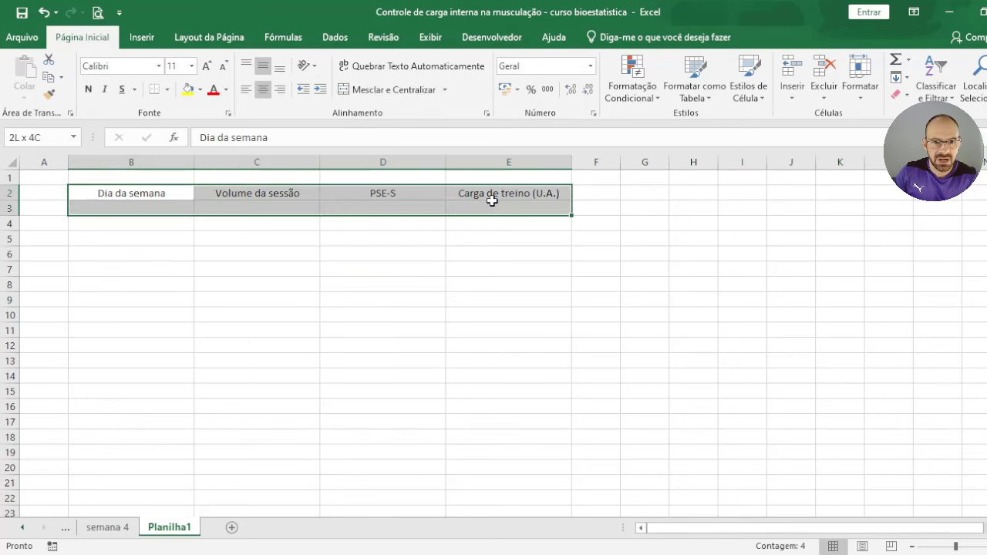
{"action": "left_click", "coordinate": [88, 89]}
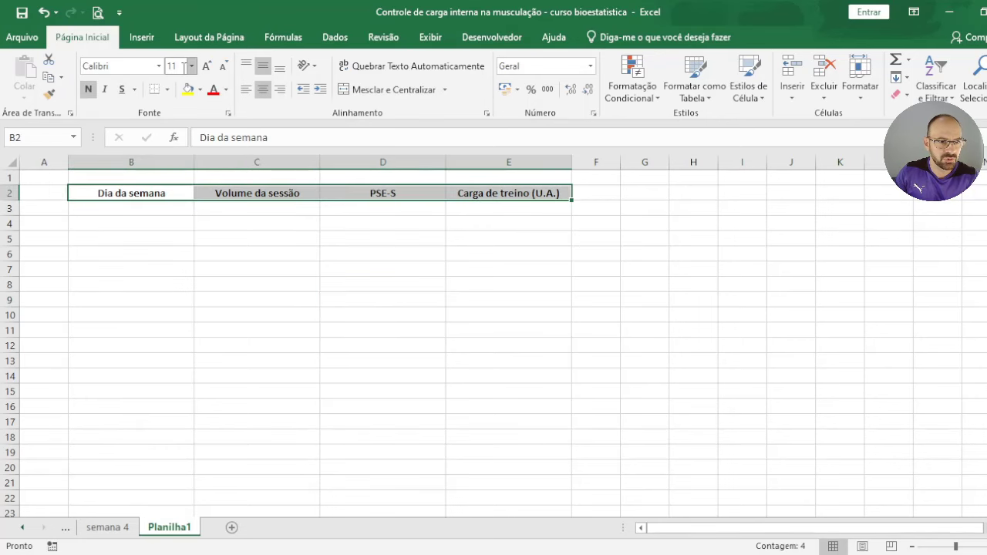
{"action": "left_click", "coordinate": [277, 284]}
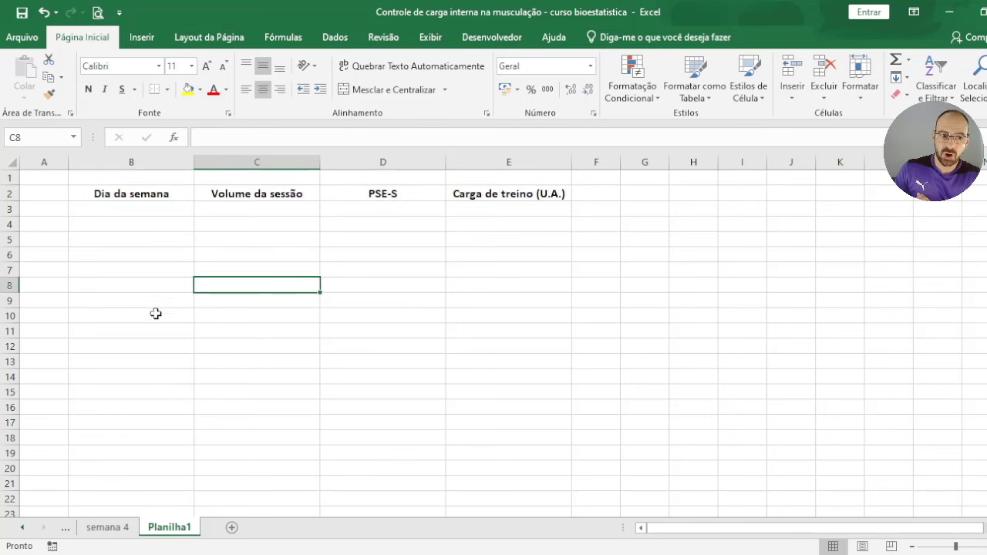
List the weekdays Segunda, Terça, Quarta, Quinta, Sexta, Sábado and Domingo in B3:B9 under "Dia da semana".
{"action": "left_click", "coordinate": [157, 210]}
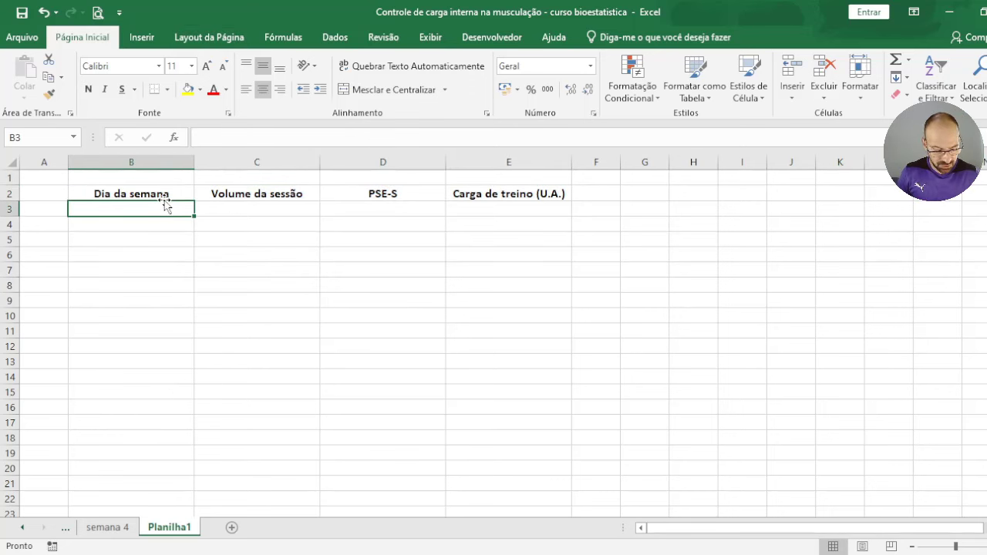
{"action": "type", "text": "sEGUNDA"}
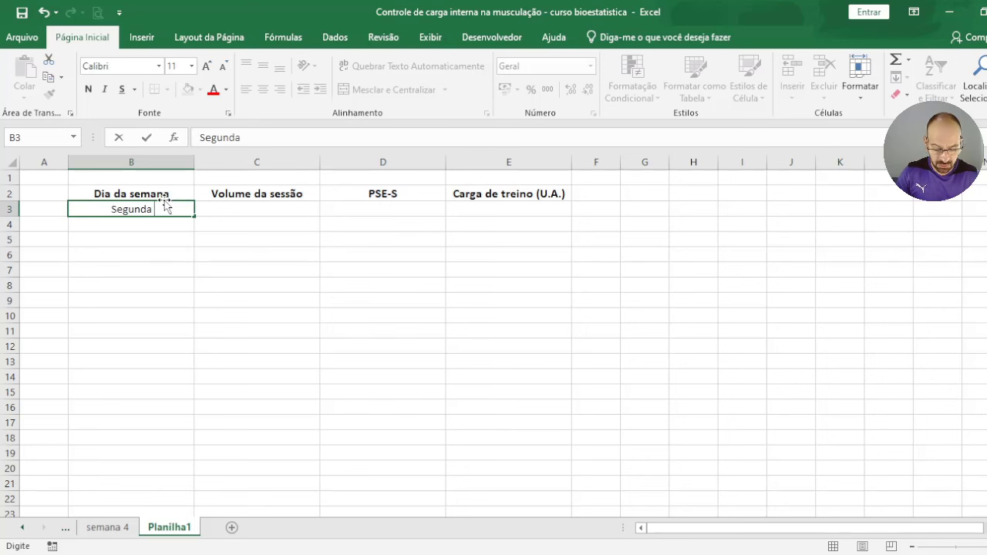
{"action": "key", "text": "Return"}
{"action": "type", "text": "Terça"}
{"action": "key", "text": "Return"}
{"action": "type", "text": "Quarta"}
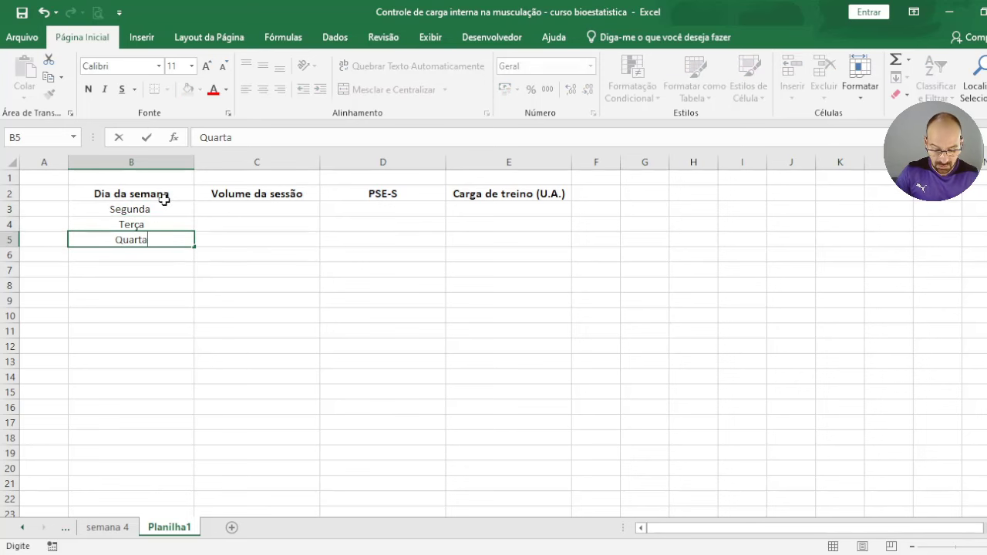
{"action": "key", "text": "Return"}
{"action": "type", "text": "Quinta"}
{"action": "key", "text": "Return"}
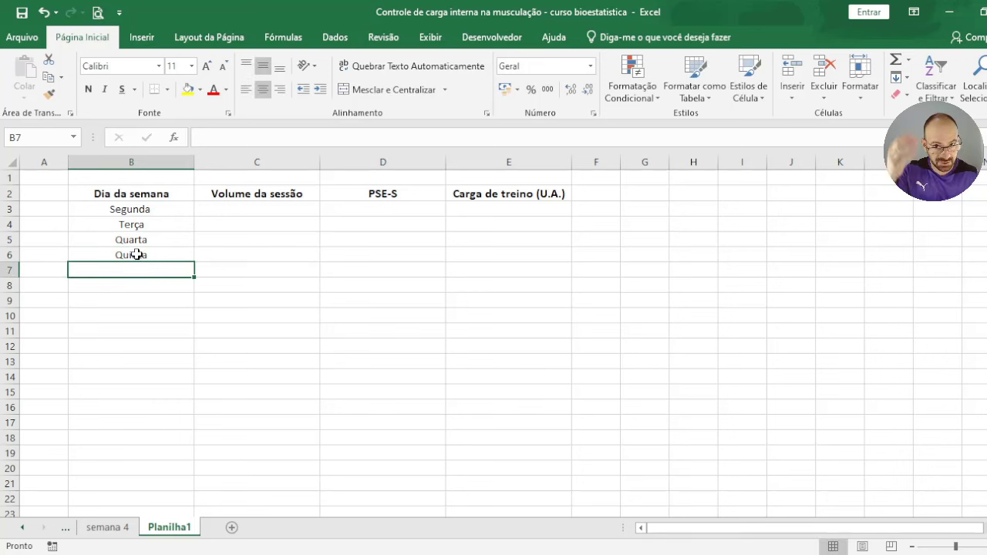
{"action": "type", "text": "Sexta"}
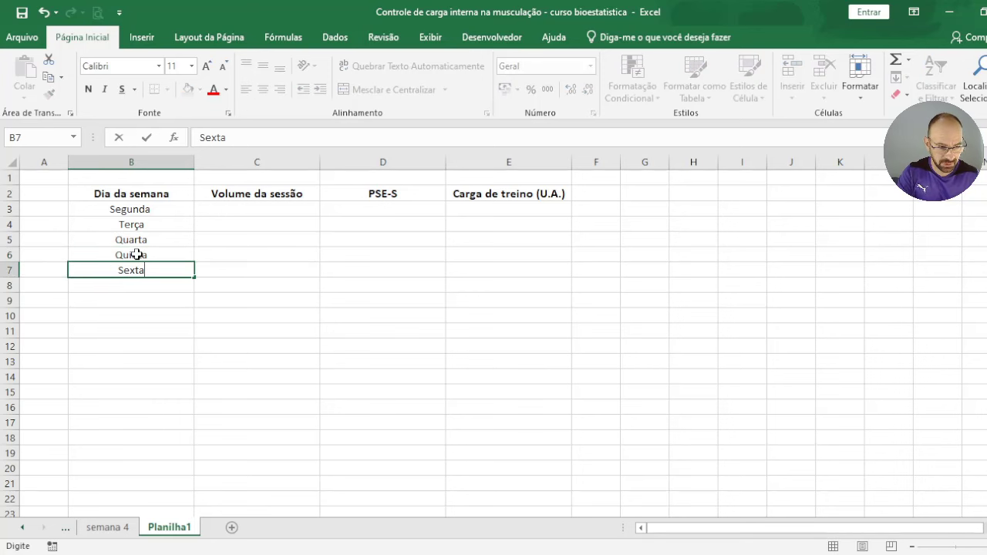
{"action": "key", "text": "Return"}
{"action": "type", "text": "Sábado"}
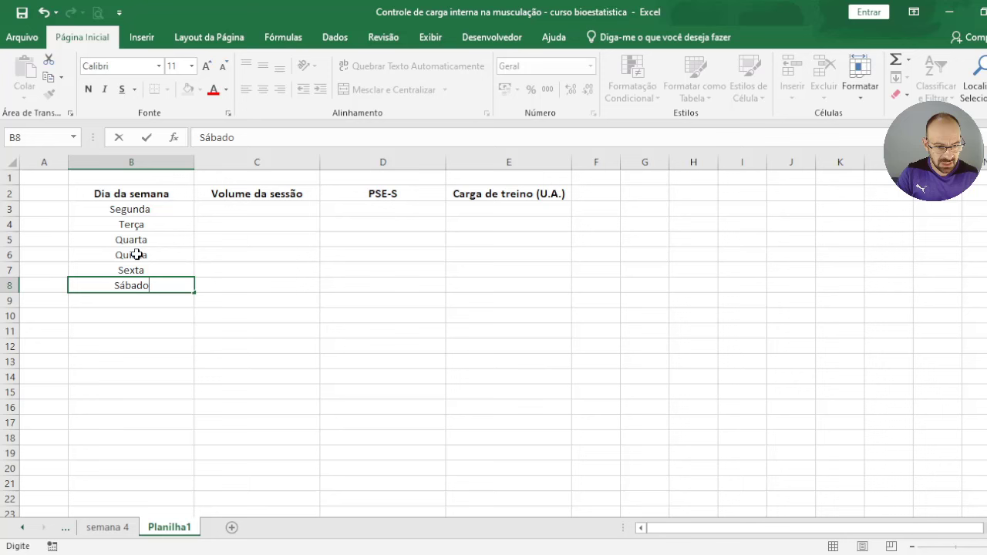
{"action": "key", "text": "Return"}
{"action": "type", "text": "Domingo"}
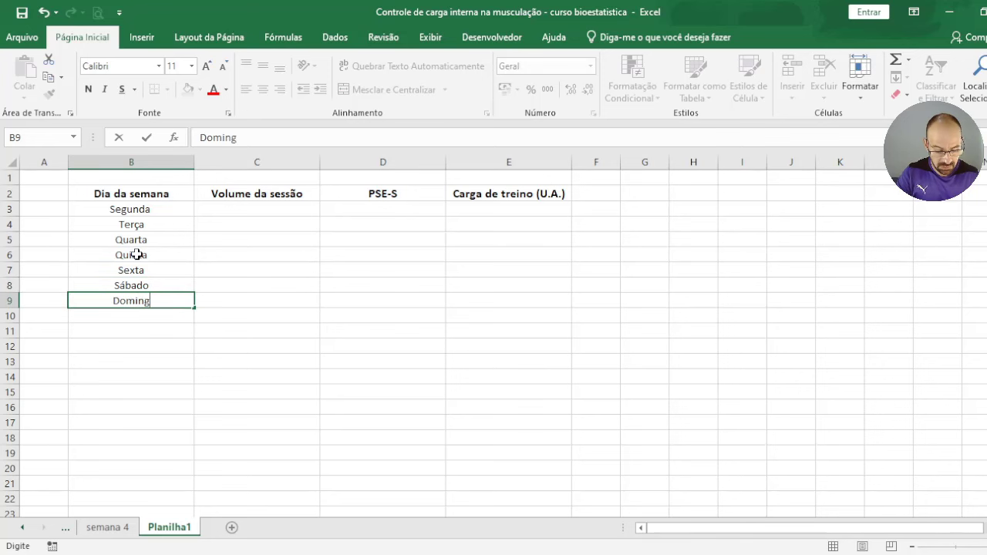
{"action": "key", "text": "Return"}
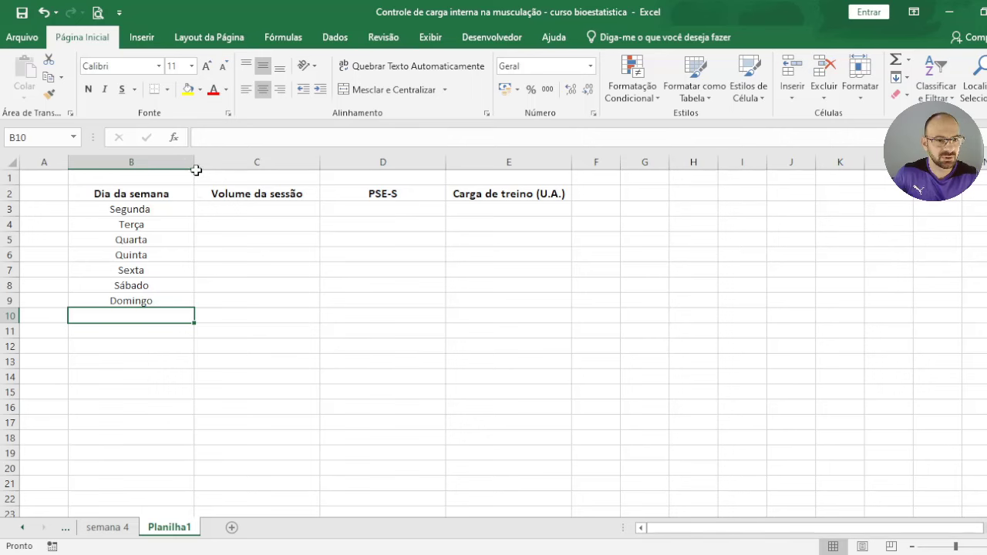
Narrow columns B to E equally so the headers still fit.
{"action": "left_click", "coordinate": [168, 164]}
{"action": "left_click_drag", "start_coordinate": [169, 163], "coordinate": [565, 164]}
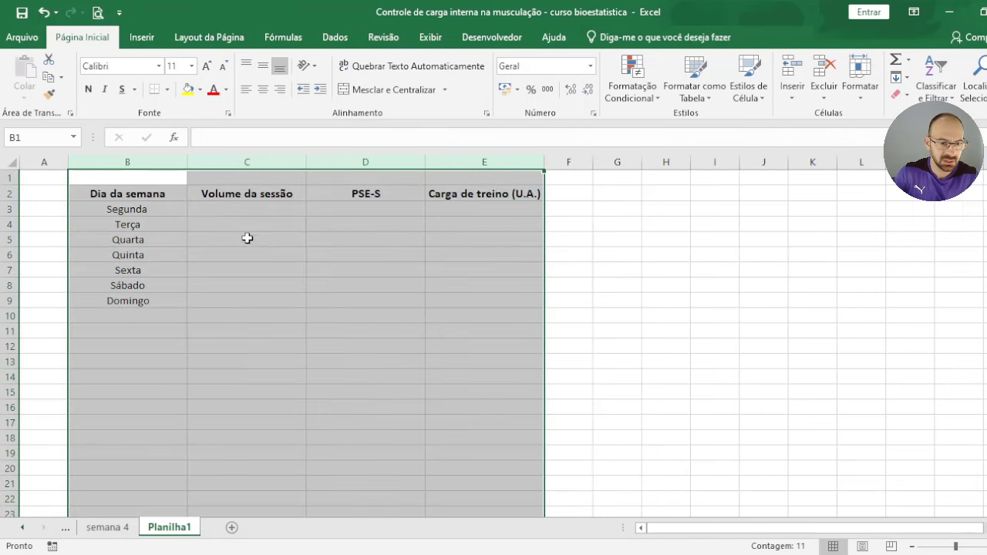
{"action": "left_click", "coordinate": [243, 207]}
Enter the formula =(C3*D3) in E3 to calculate Monday's training load from session volume and PSE-S.
{"action": "left_click", "coordinate": [485, 206]}
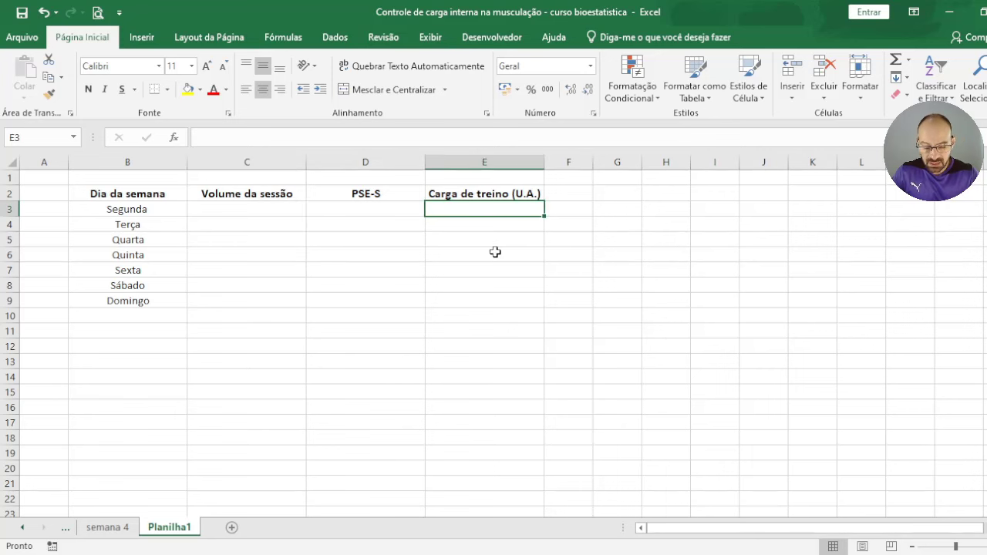
{"action": "type", "text": "="}
{"action": "left_click", "coordinate": [250, 205]}
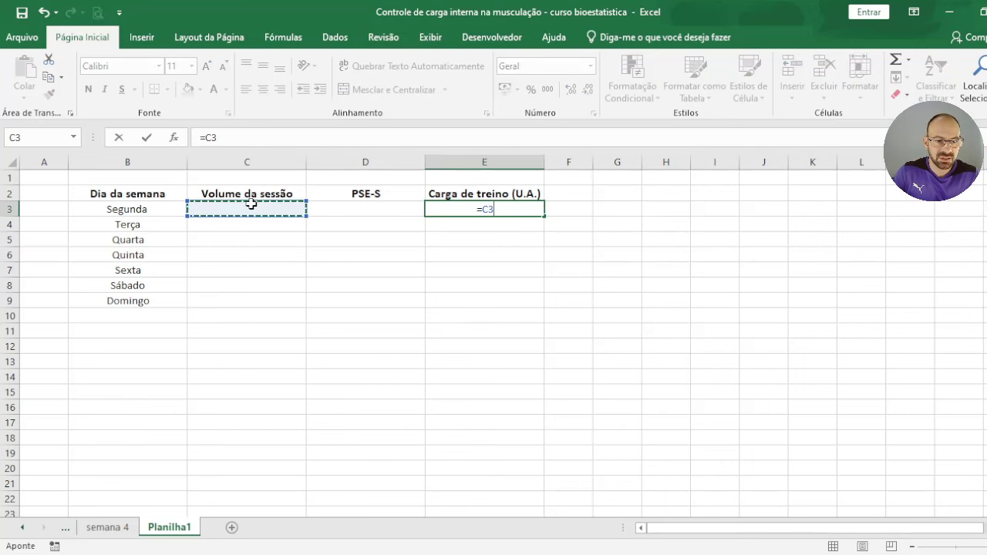
{"action": "type", "text": "*"}
{"action": "left_click", "coordinate": [359, 210]}
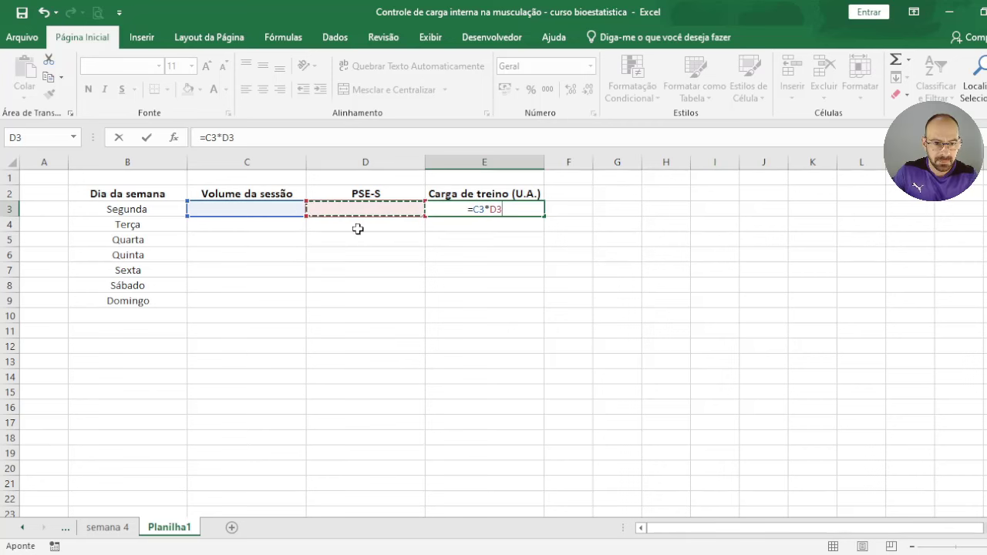
{"action": "type", "text": ")"}
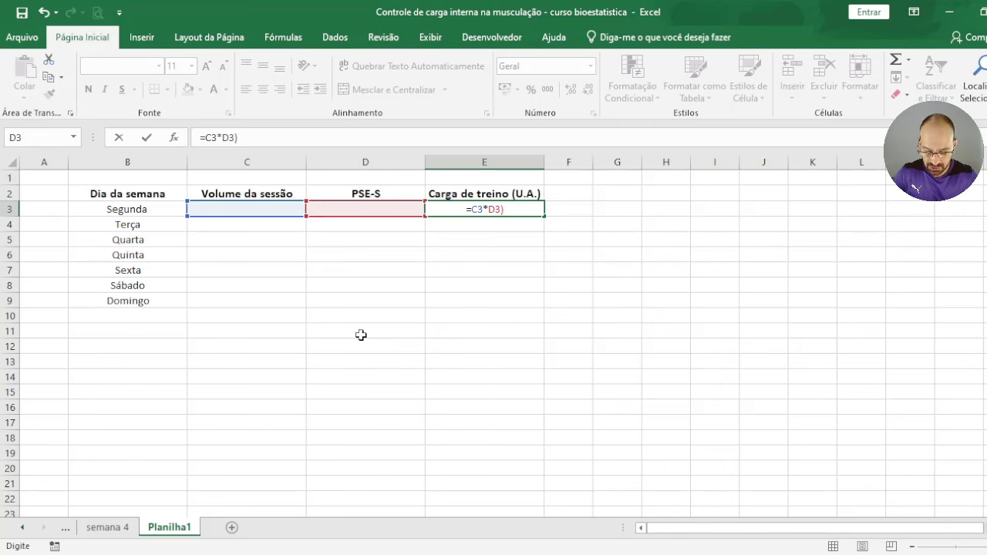
{"action": "left_click", "coordinate": [478, 210]}
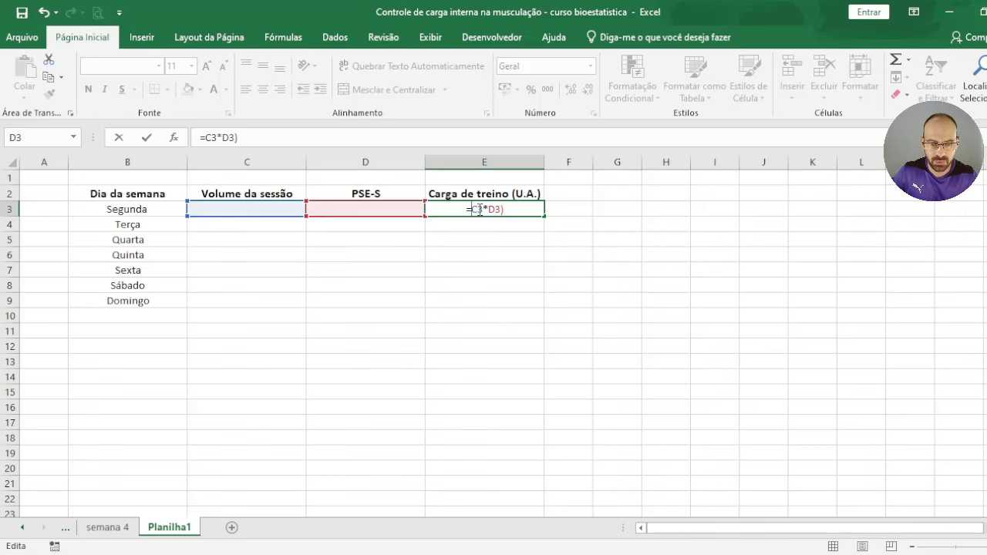
{"action": "type", "text": "("}
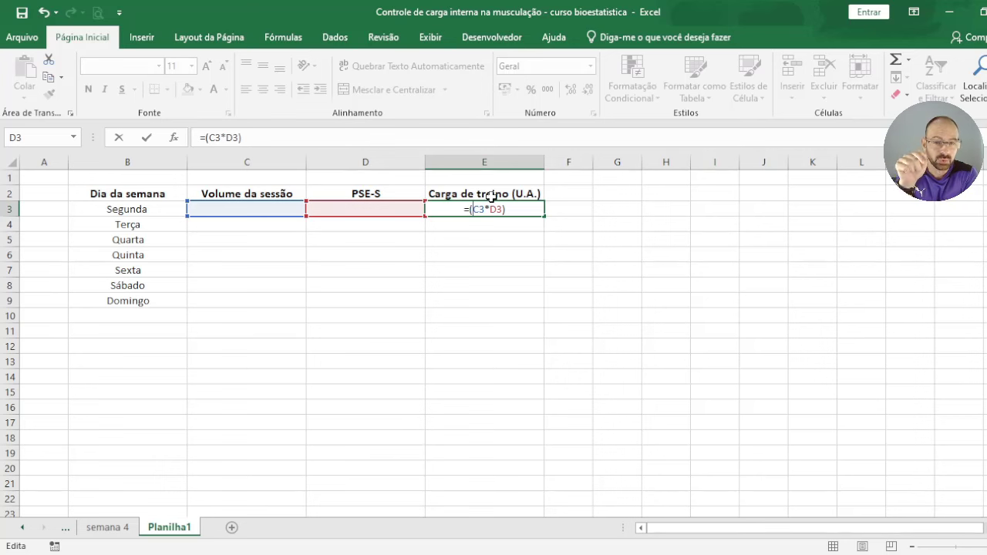
{"action": "key", "text": "Return"}
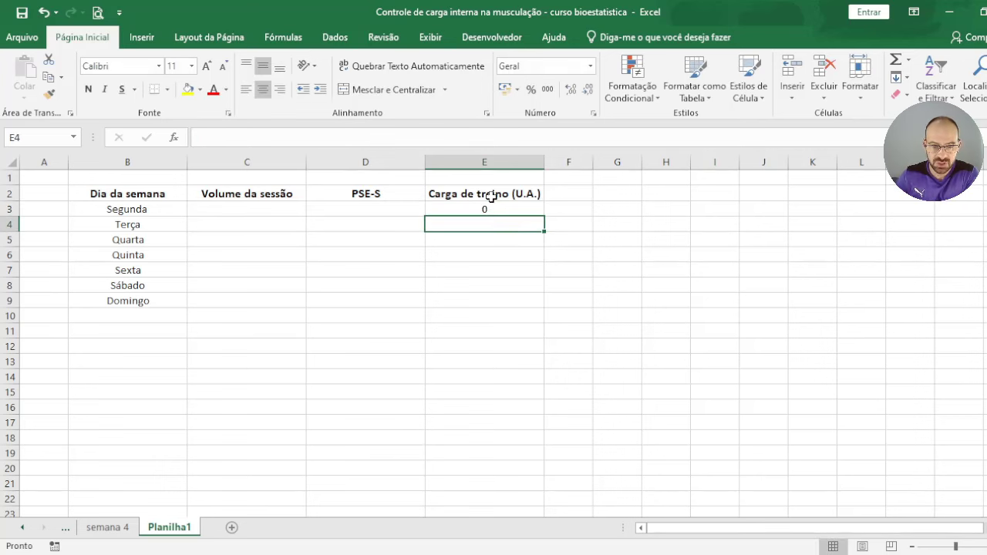
{"action": "left_click", "coordinate": [489, 209]}
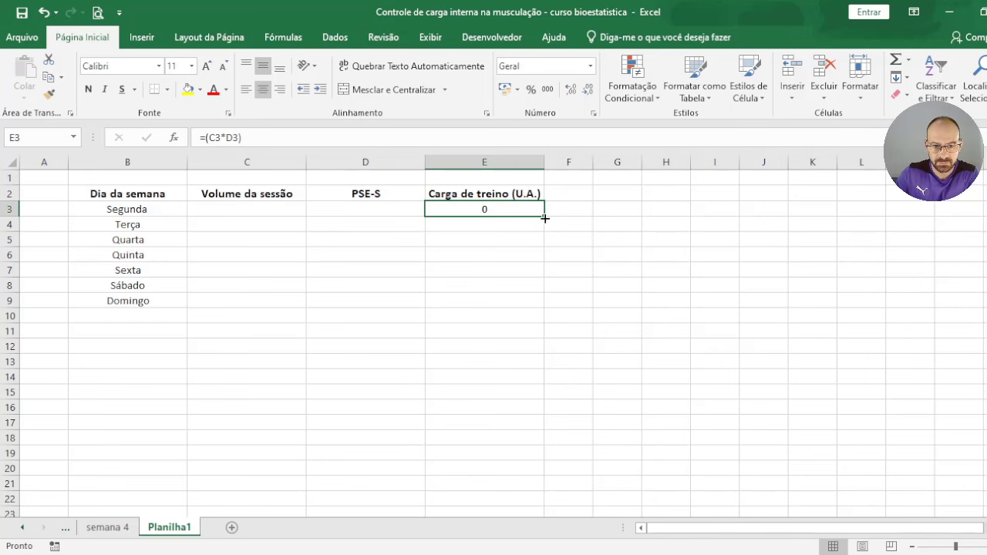
{"action": "double_click", "coordinate": [545, 219]}
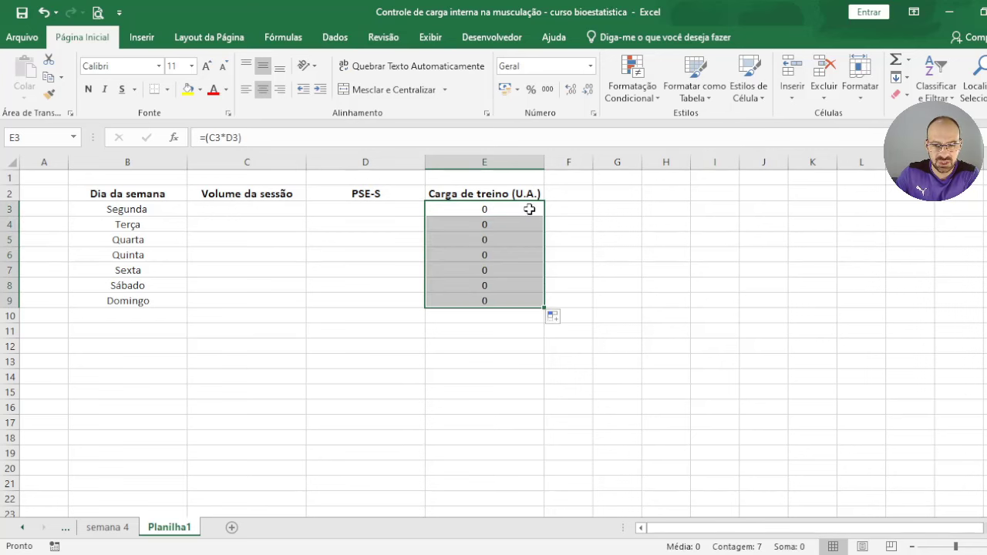
{"action": "key", "text": "ctrl+z"}
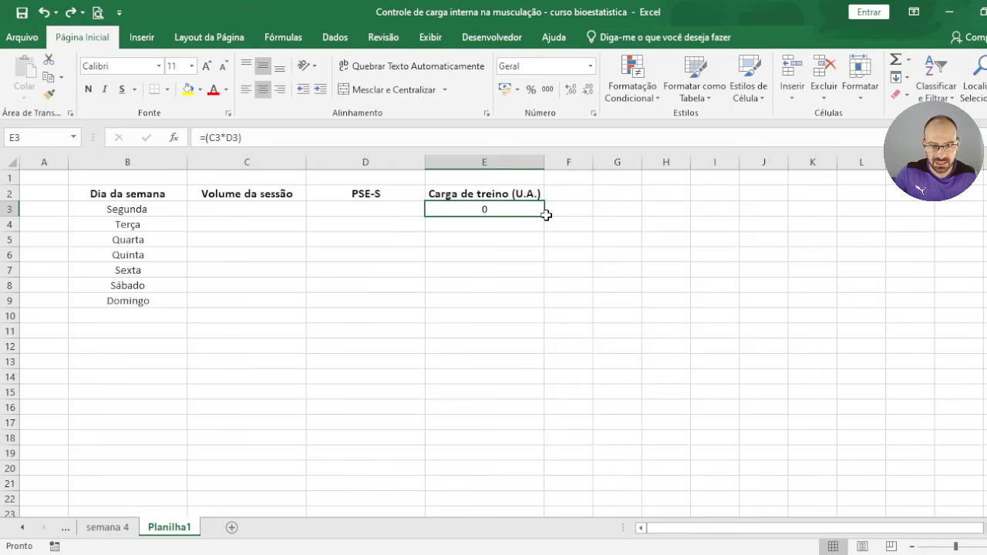
{"action": "double_click", "coordinate": [547, 217]}
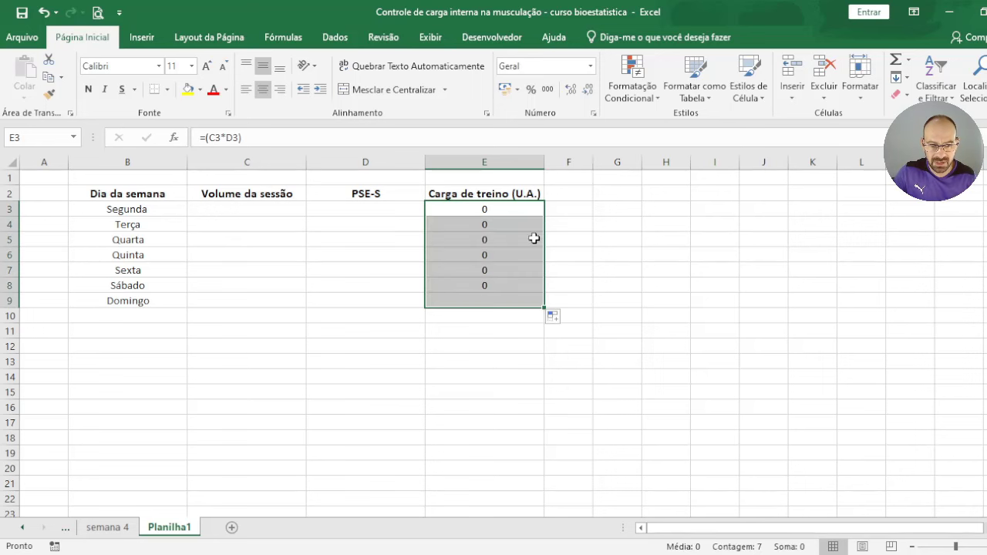
{"action": "left_click", "coordinate": [139, 318]}
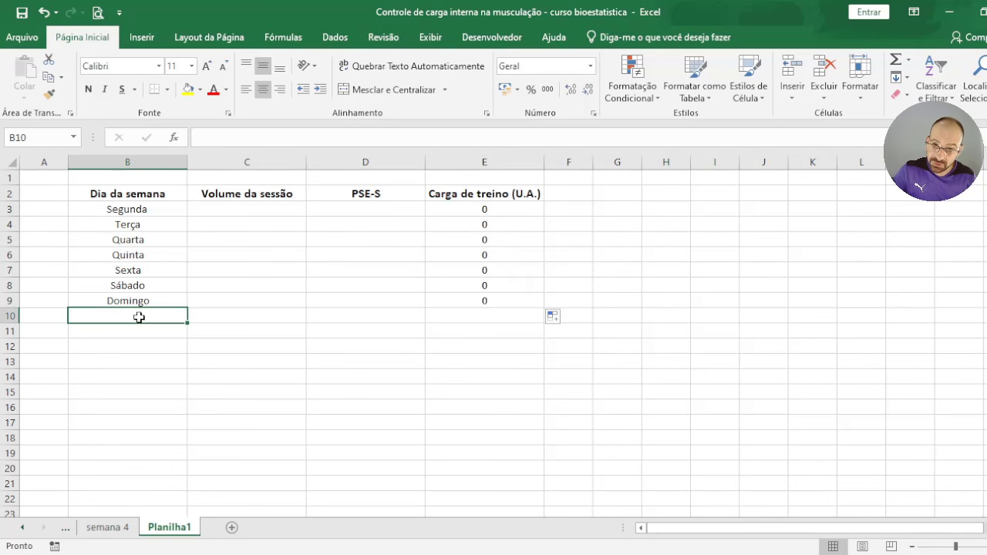
{"action": "key", "text": "ctrl+z"}
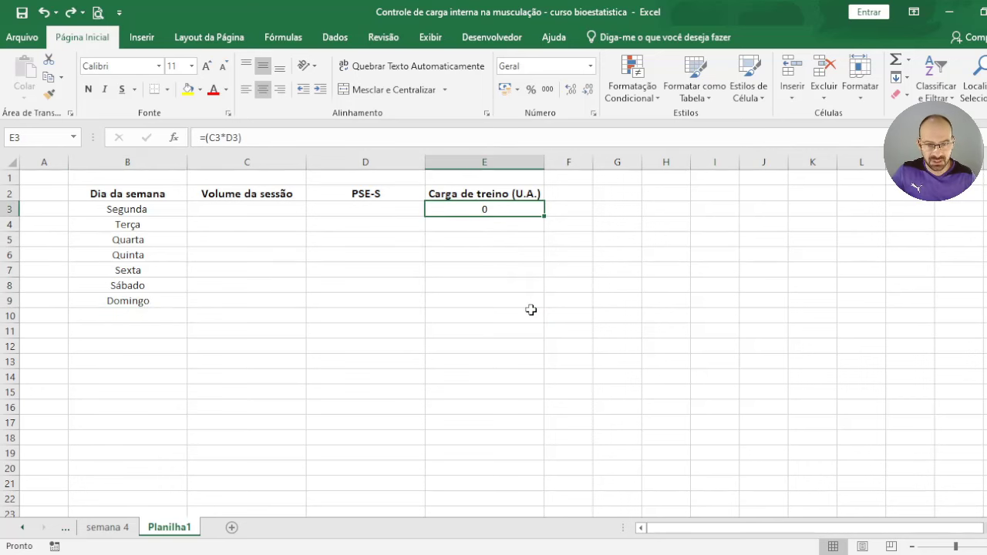
Fill the training load formula from E3 down to E9 for every weekday.
{"action": "left_click_drag", "start_coordinate": [544, 215], "coordinate": [532, 306]}
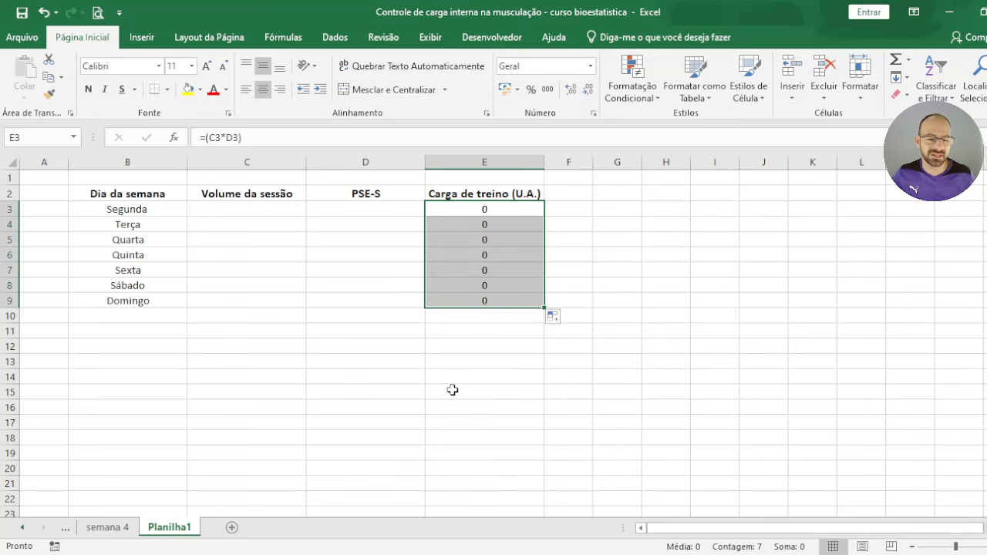
{"action": "left_click", "coordinate": [315, 221]}
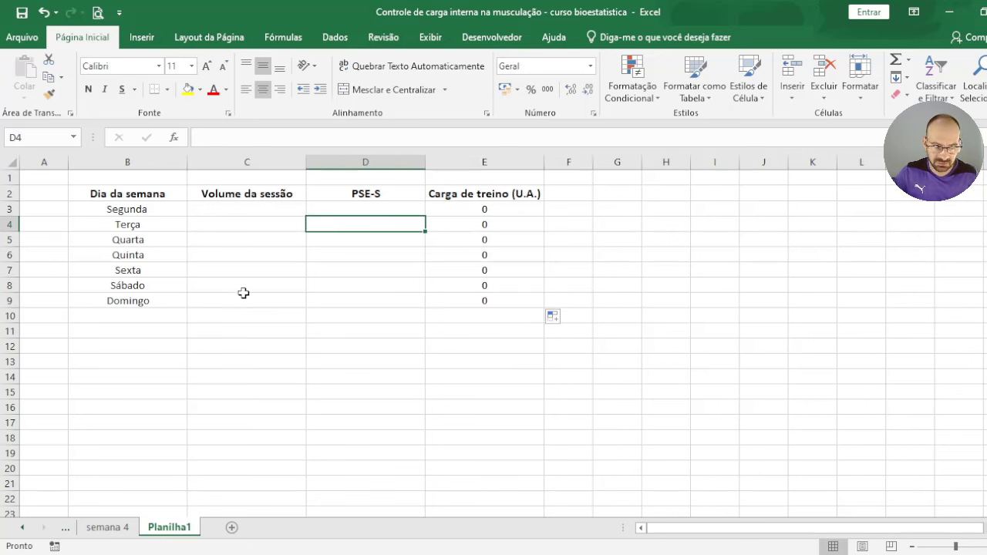
Check the summary labels on the semana 4 sheet and enter "Total de carga da semana" in D11 of Planilha1.
{"action": "left_click", "coordinate": [116, 529]}
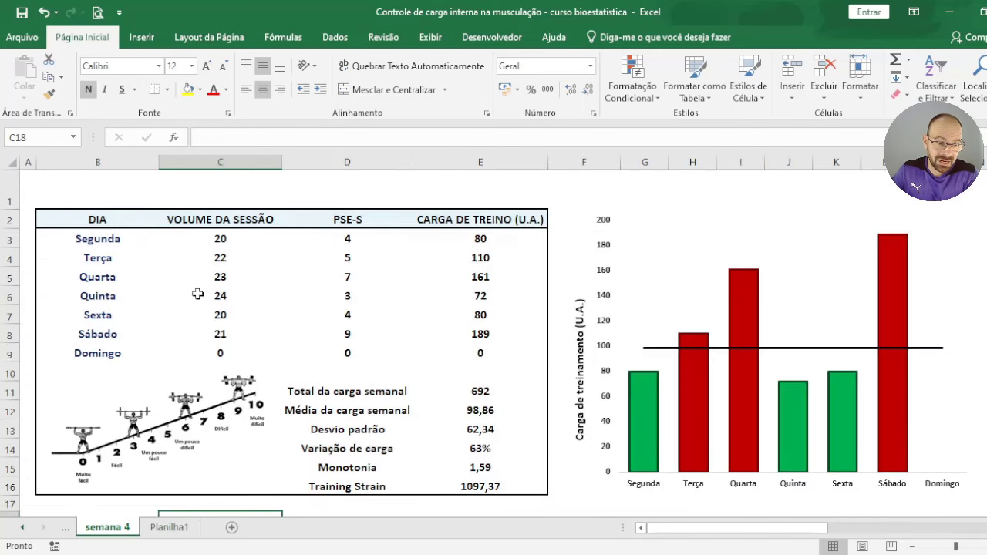
{"action": "left_click", "coordinate": [329, 391]}
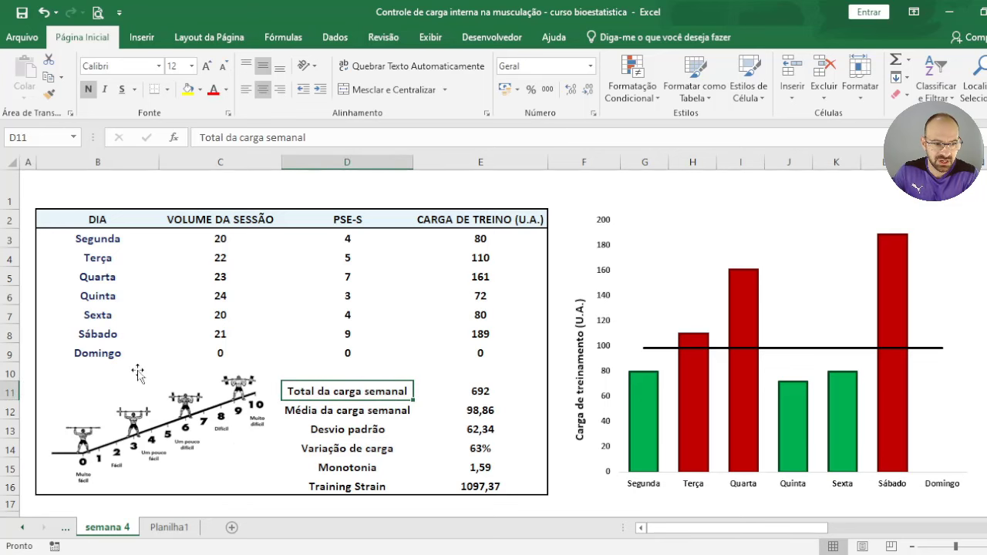
{"action": "left_click", "coordinate": [179, 530]}
{"action": "left_click", "coordinate": [453, 333]}
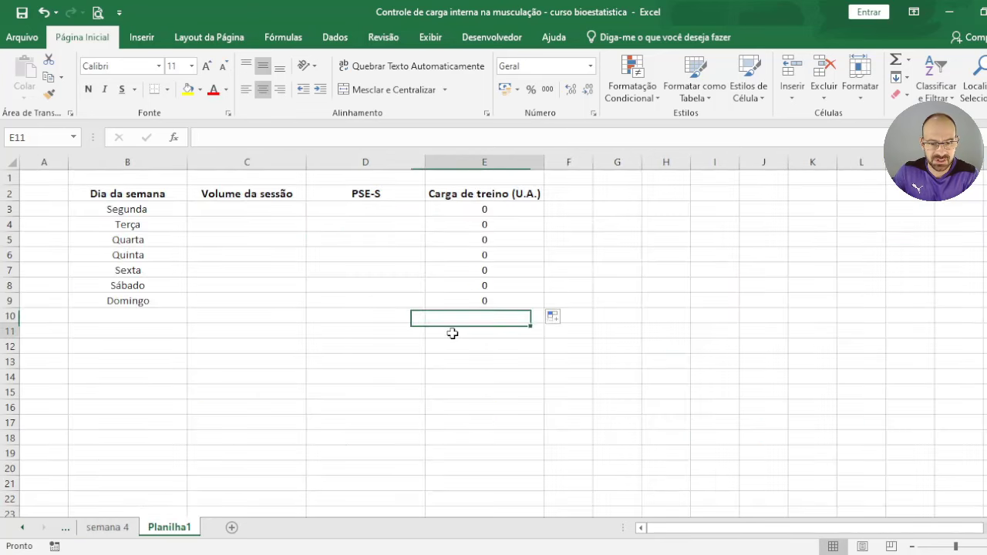
{"action": "left_click", "coordinate": [379, 333]}
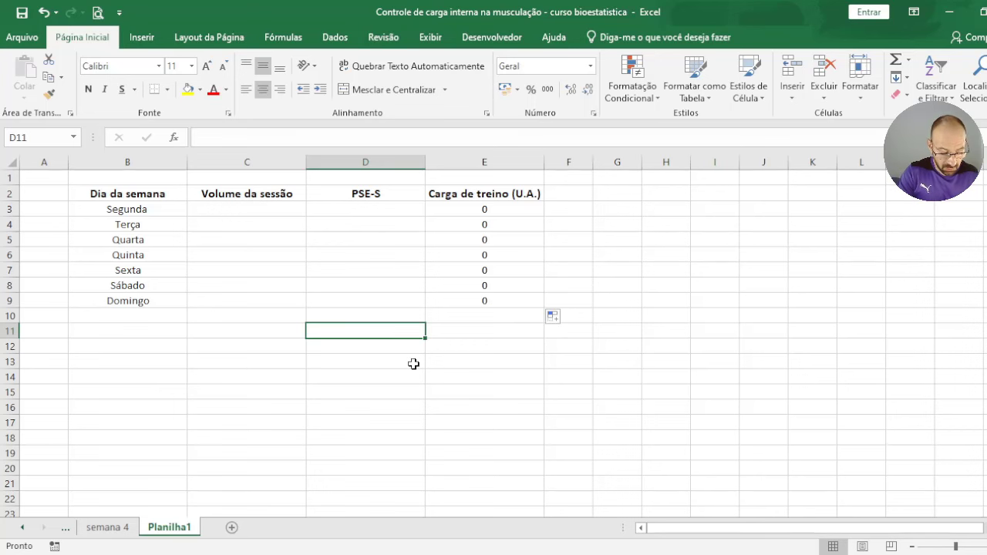
{"action": "type", "text": "Total l"}
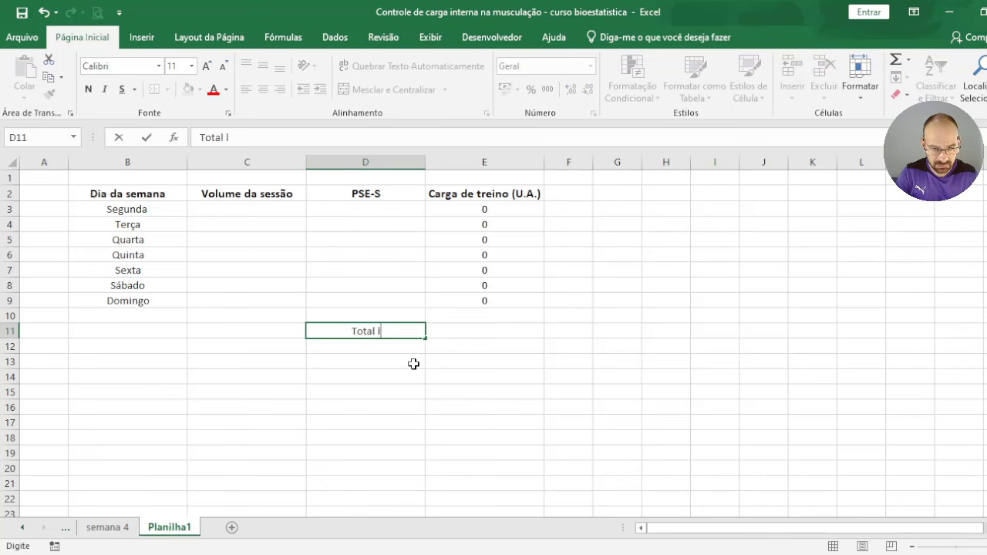
{"action": "key", "text": "BackSpace"}
{"action": "type", "text": "de car"}
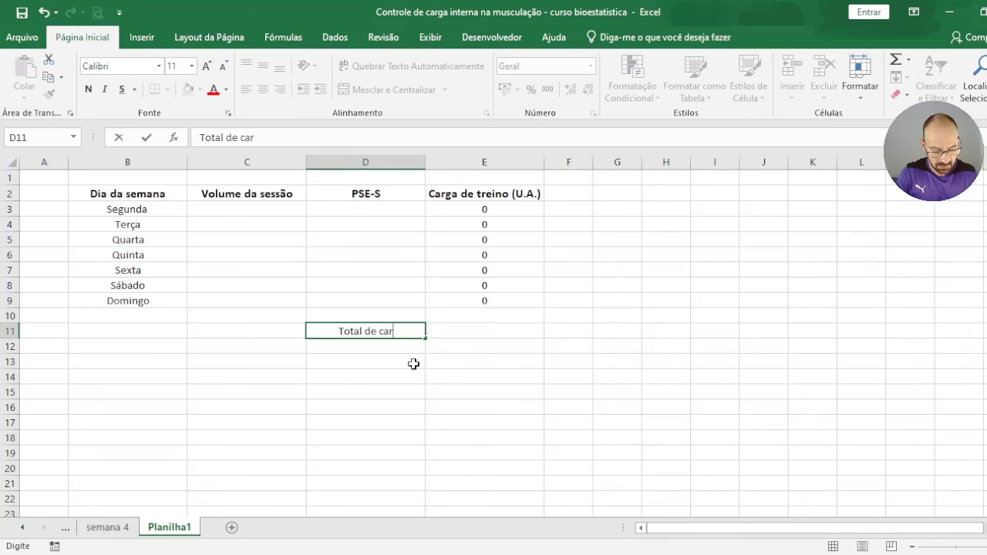
{"action": "type", "text": "ga da semana"}
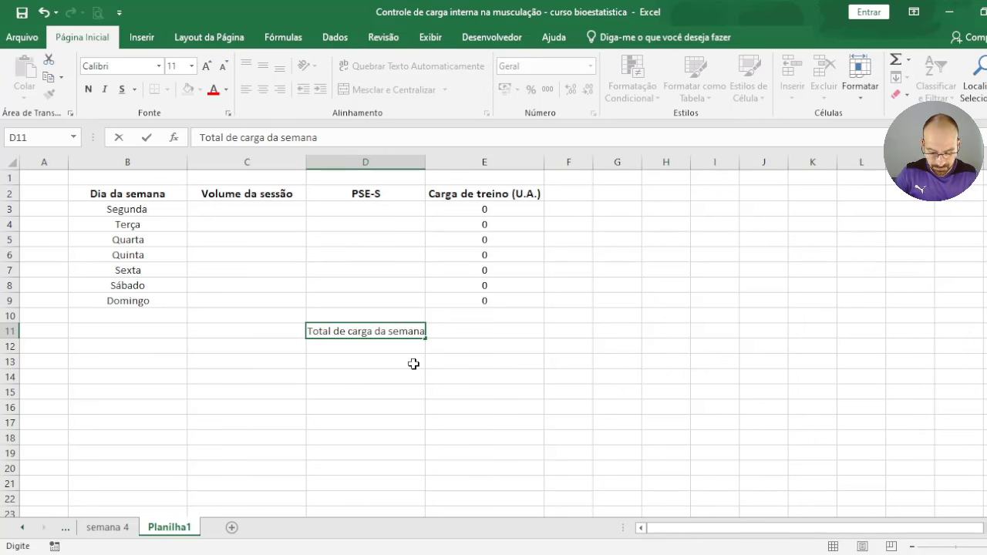
{"action": "key", "text": "Return"}
Try totalling the weekday loads in E11 with =soma(E3:E9), and undo the entry.
{"action": "left_click", "coordinate": [463, 325]}
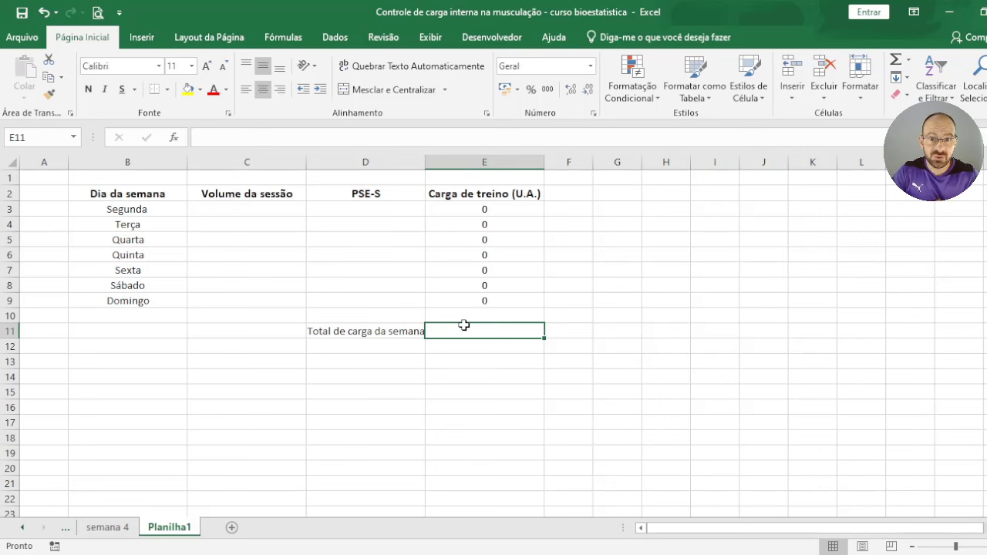
{"action": "type", "text": "=soma("}
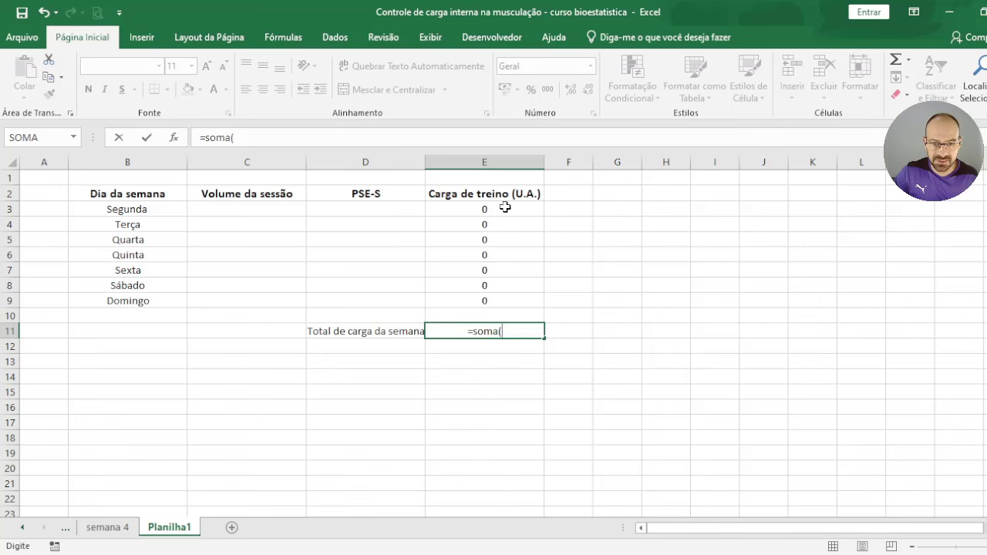
{"action": "left_click_drag", "start_coordinate": [504, 208], "coordinate": [497, 304]}
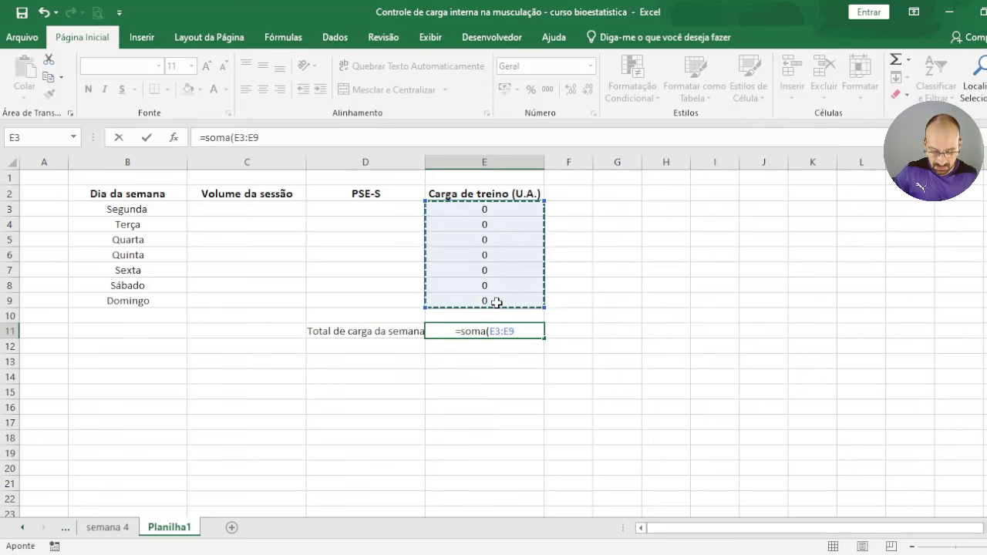
{"action": "type", "text": ")"}
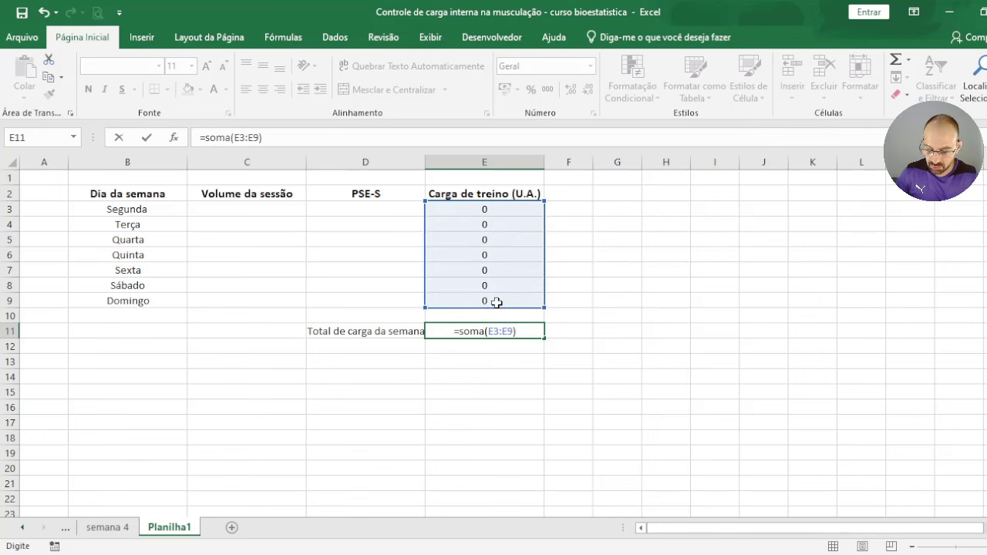
{"action": "key", "text": "Return"}
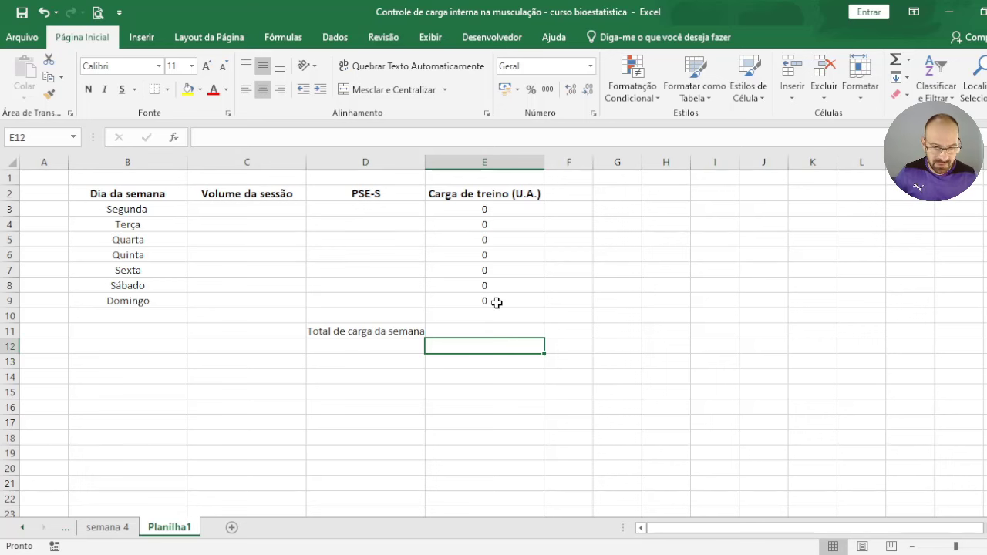
{"action": "key", "text": "ctrl+z"}
Try totalling the loads in E11 cell by cell with =E3+E4+E5+E6+E7+E8+E9, and undo the entry.
{"action": "type", "text": "="}
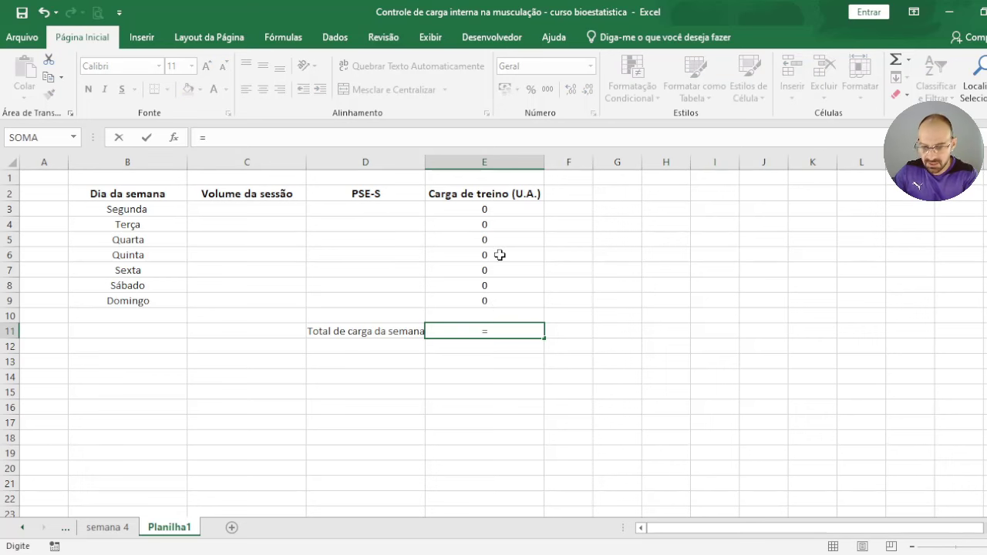
{"action": "left_click", "coordinate": [513, 214]}
{"action": "type", "text": "+"}
{"action": "left_click", "coordinate": [512, 225]}
{"action": "type", "text": "+"}
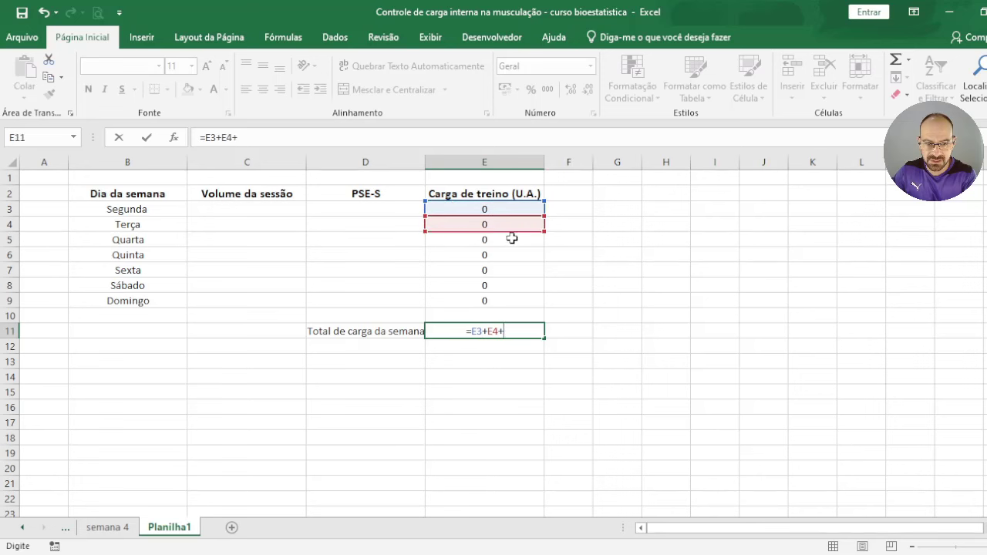
{"action": "left_click", "coordinate": [510, 240]}
{"action": "type", "text": "+"}
{"action": "left_click", "coordinate": [507, 256]}
{"action": "type", "text": "+"}
{"action": "left_click", "coordinate": [506, 270]}
{"action": "type", "text": "+"}
{"action": "left_click", "coordinate": [506, 286]}
{"action": "type", "text": "+"}
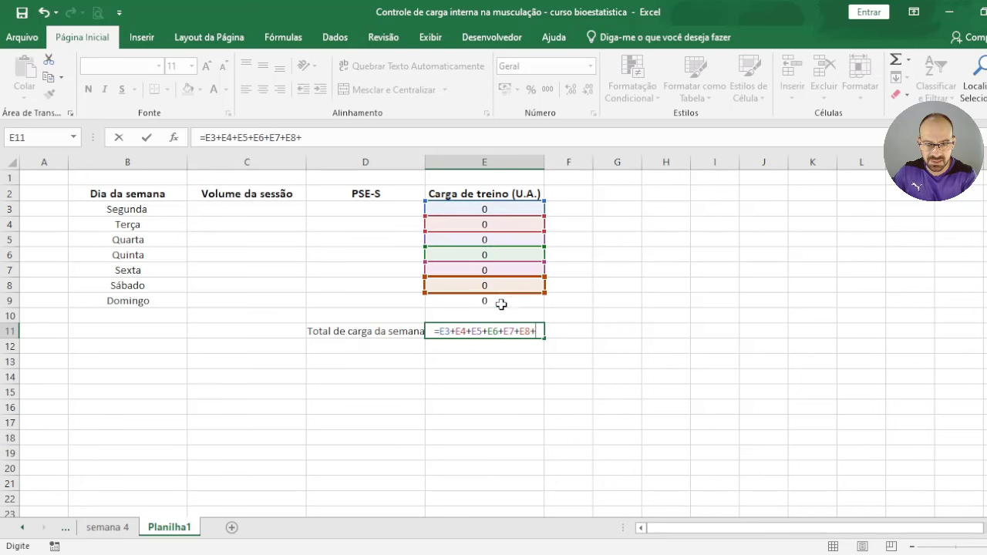
{"action": "left_click", "coordinate": [505, 302]}
{"action": "key", "text": "Return"}
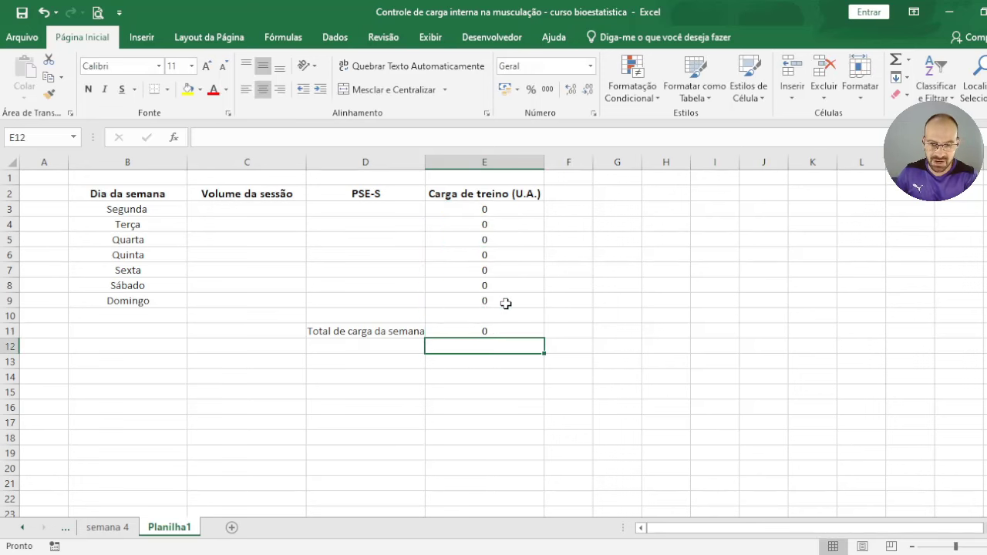
{"action": "key", "text": "ctrl+z"}
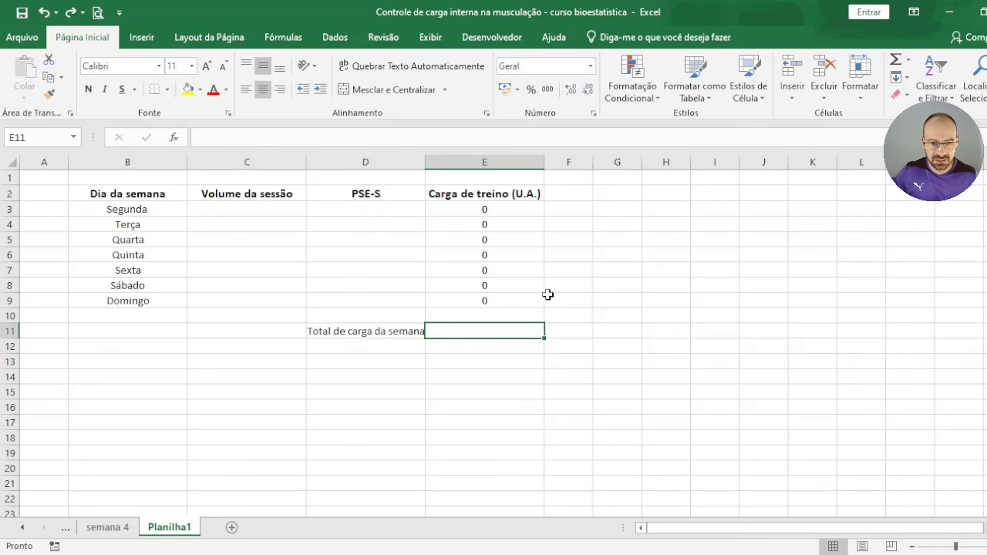
Enter the formula =soma(E3:E9) in E11 to total the week's training load.
{"action": "type", "text": "=soma("}
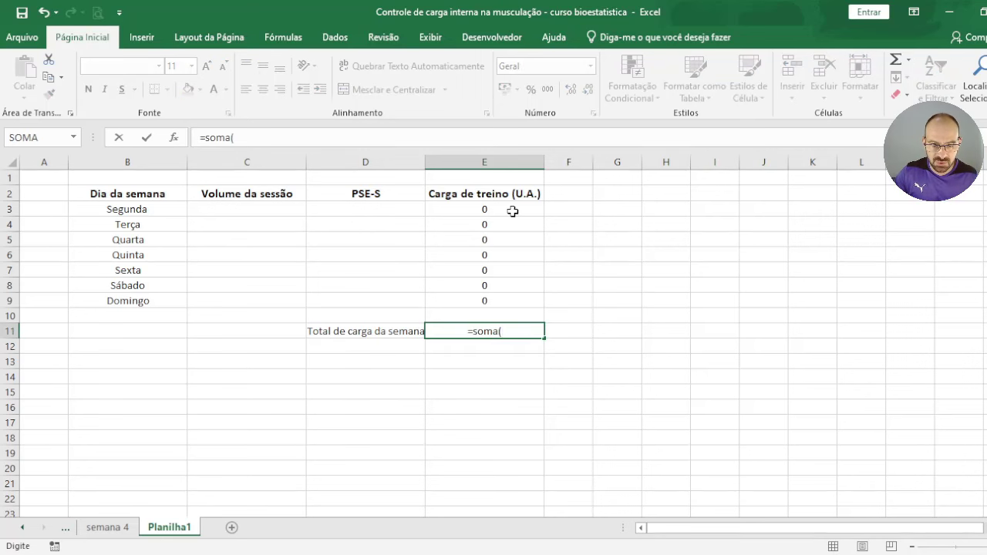
{"action": "left_click_drag", "start_coordinate": [513, 211], "coordinate": [510, 294]}
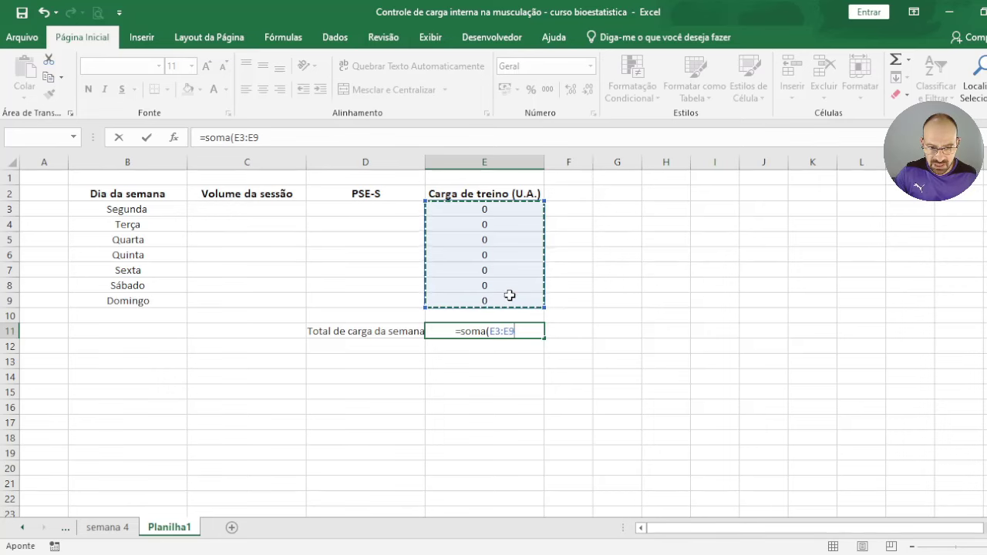
{"action": "key", "text": "Return"}
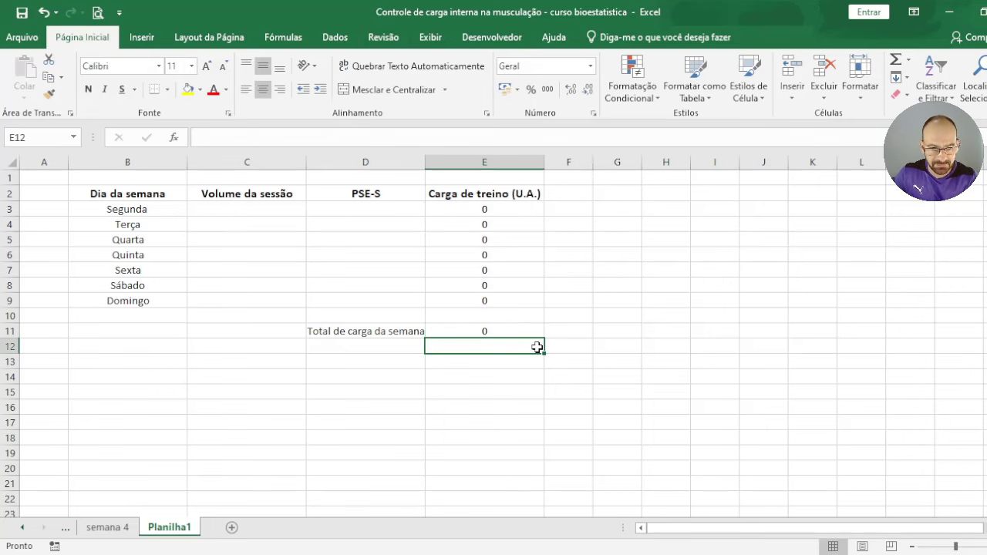
Check the second summary label on the semana 4 sheet and enter "Média da carga semanal" in D12 of Planilha1.
{"action": "left_click", "coordinate": [107, 528]}
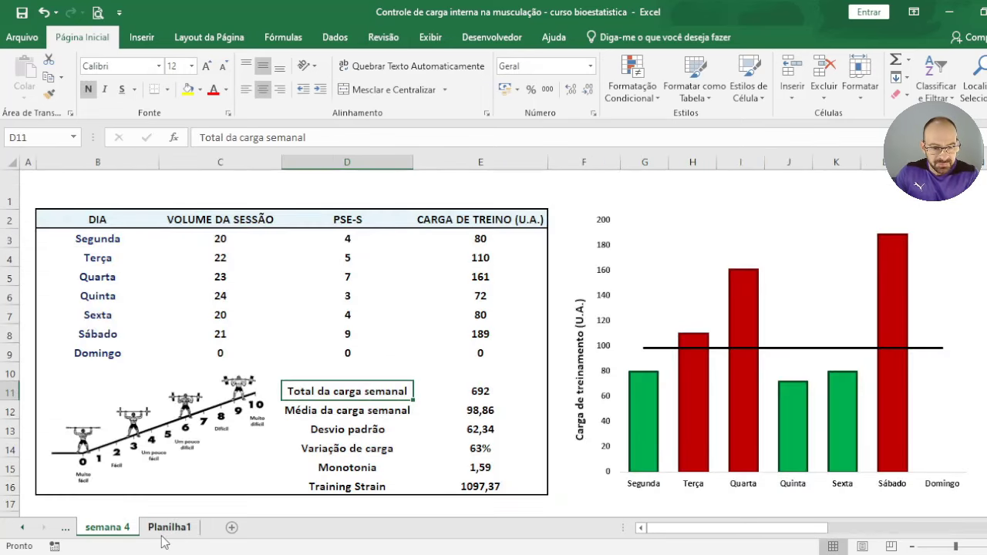
{"action": "left_click", "coordinate": [165, 530]}
{"action": "left_click", "coordinate": [366, 346]}
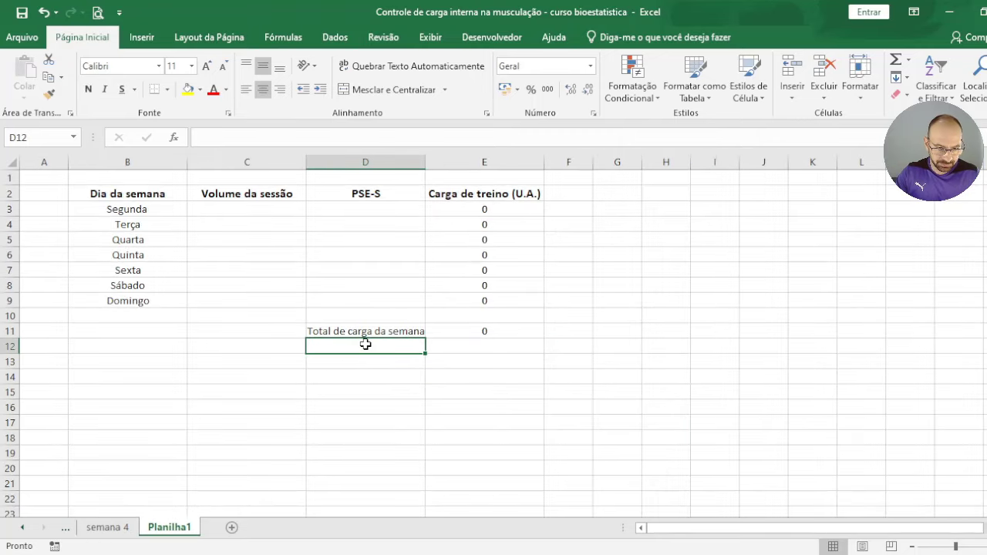
{"action": "type", "text": "Média da"}
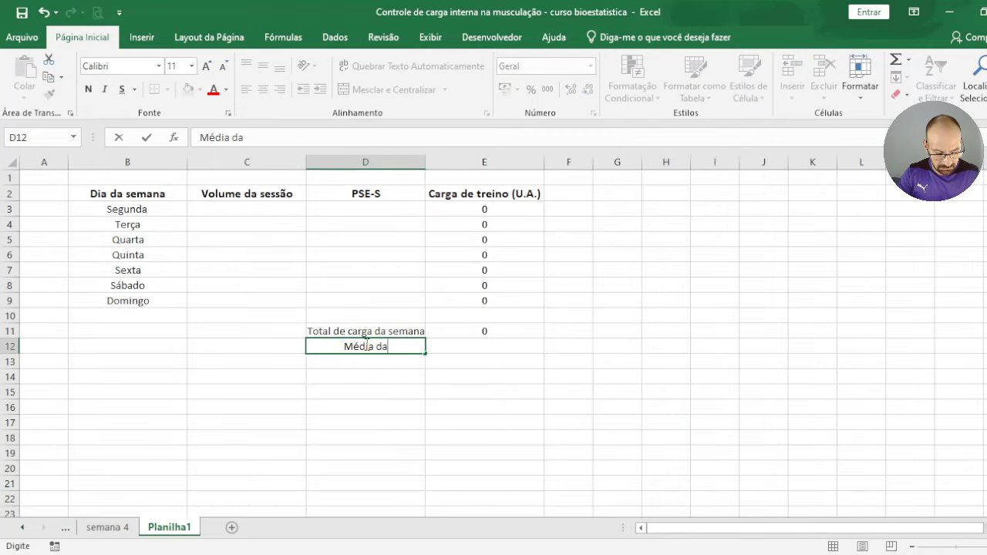
{"action": "type", "text": " carga semanal"}
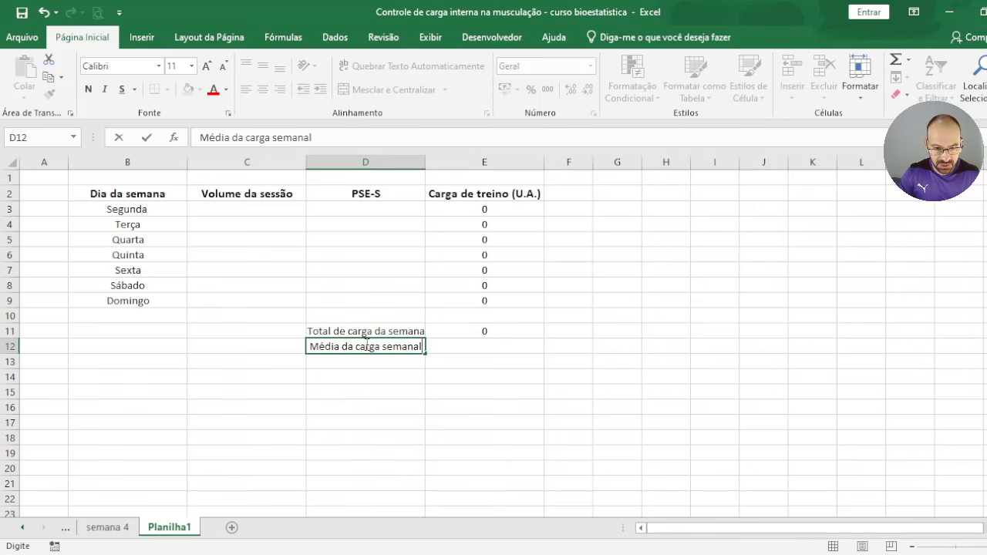
{"action": "key", "text": "Return"}
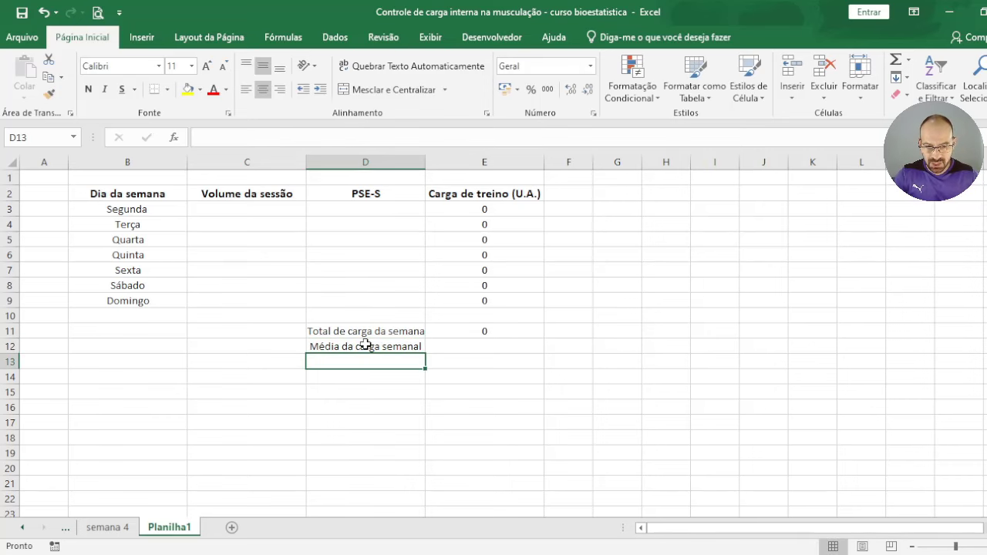
Examine the remaining summary labels and formulas on the semana 4 sheet, from Desvio padrão to Training Strain, and return to Planilha1.
{"action": "left_click", "coordinate": [107, 528]}
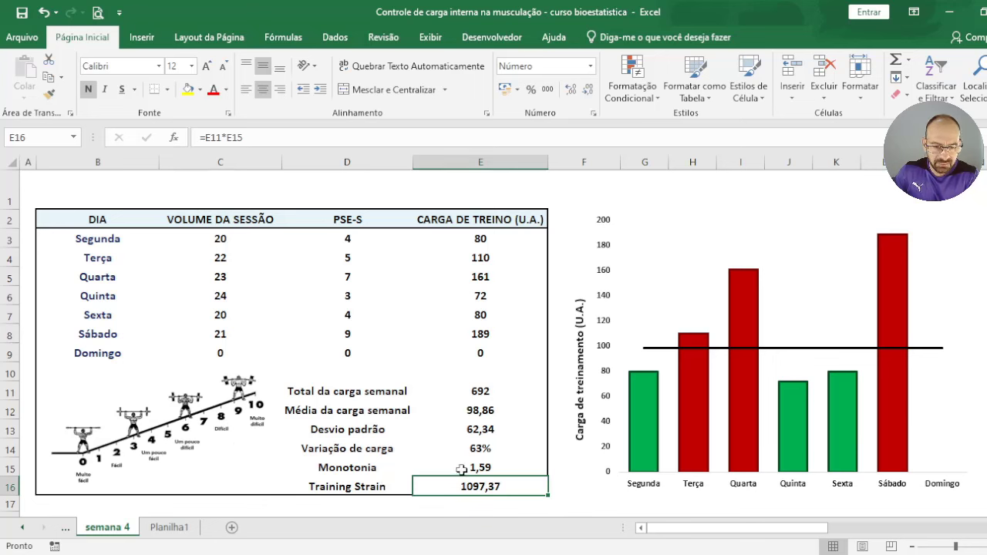
{"action": "key", "text": "Up"}
{"action": "key", "text": "Up"}
{"action": "left_click", "coordinate": [300, 447]}
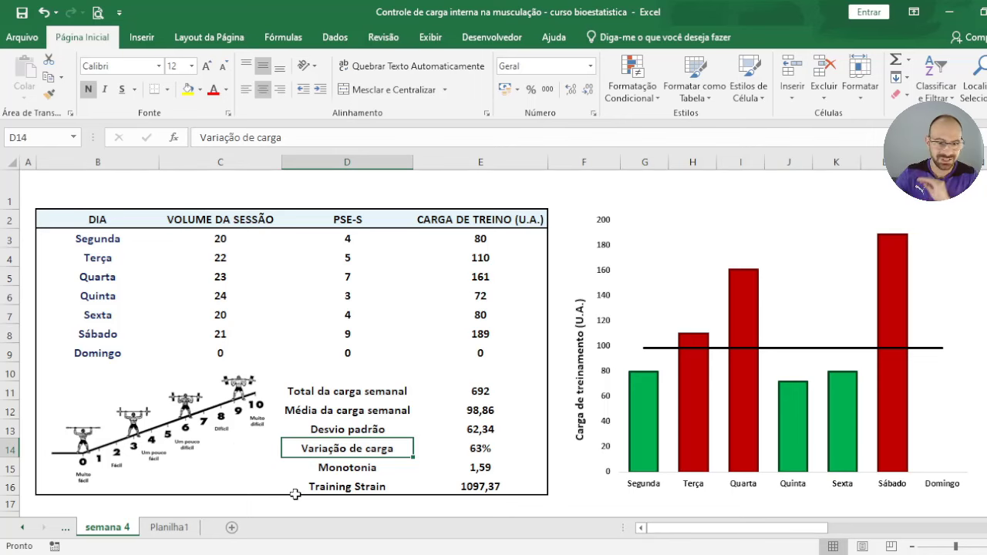
{"action": "left_click", "coordinate": [172, 528]}
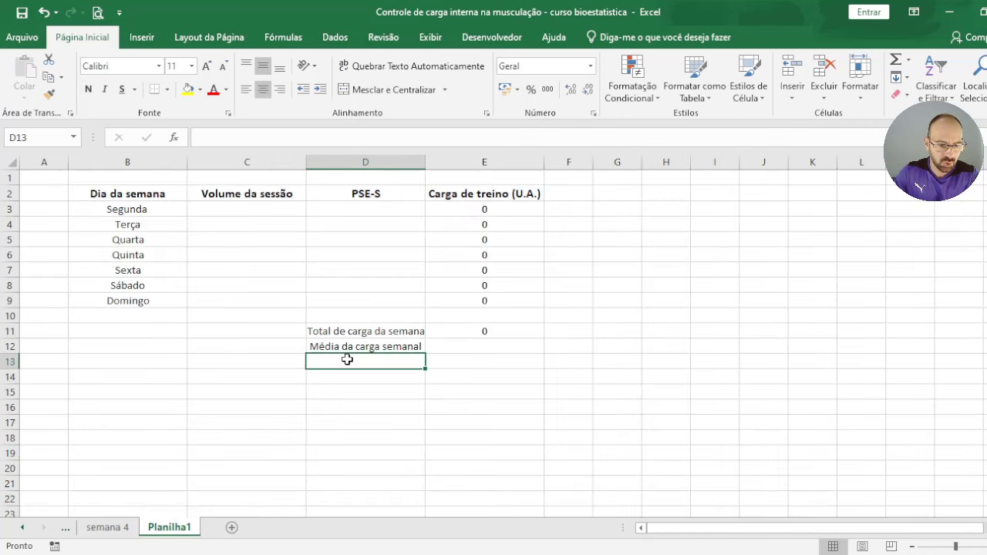
{"action": "left_click", "coordinate": [100, 529]}
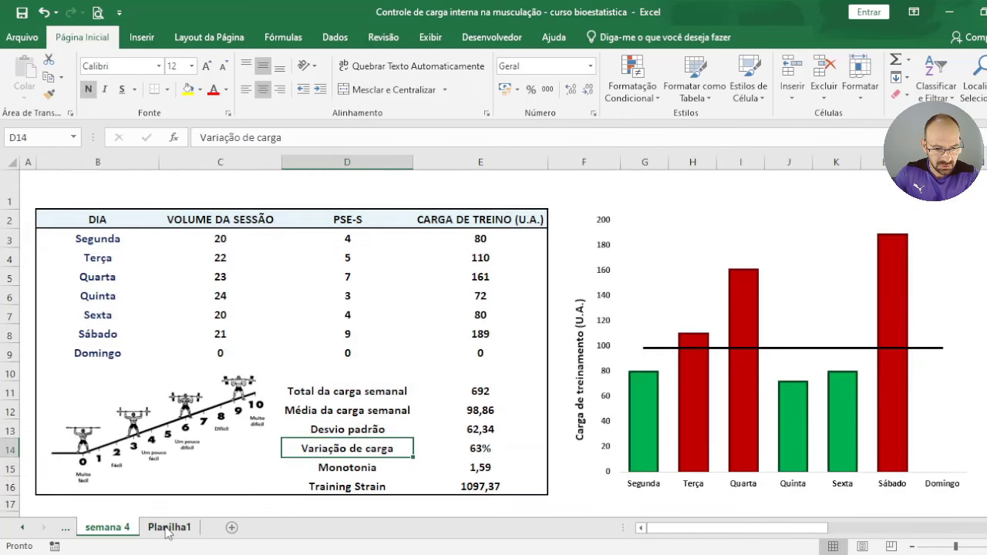
{"action": "left_click", "coordinate": [169, 529]}
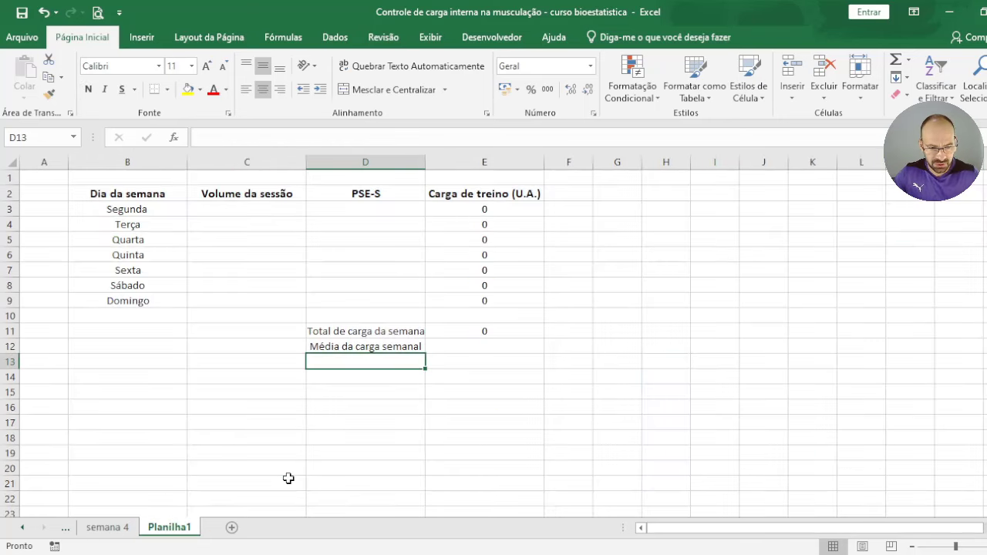
Enter the summary labels "Desvio padrão", "Variação de carga", "Monotonia" and "Strain" in D13 to D16.
{"action": "type", "text": "Desvio padrão"}
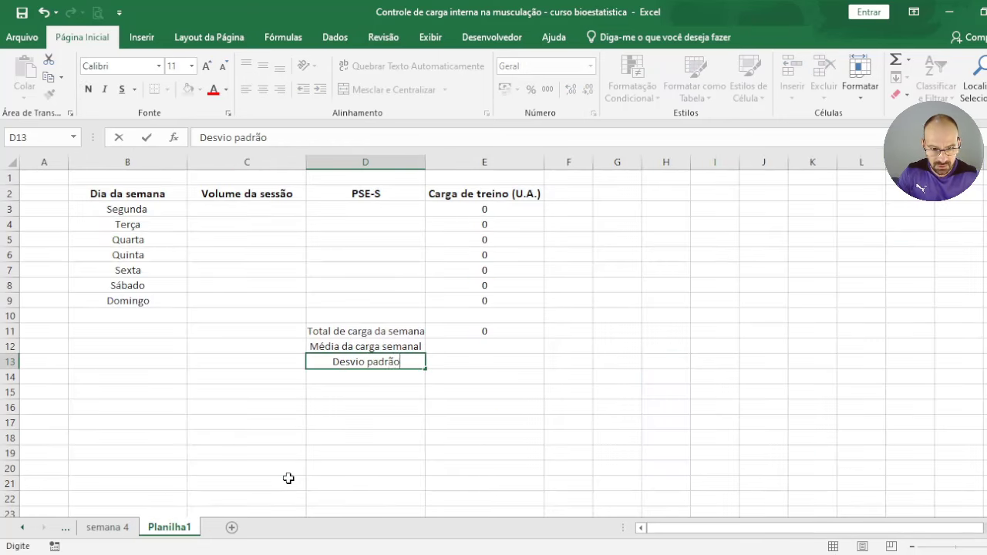
{"action": "key", "text": "Return"}
{"action": "type", "text": "Variaç"}
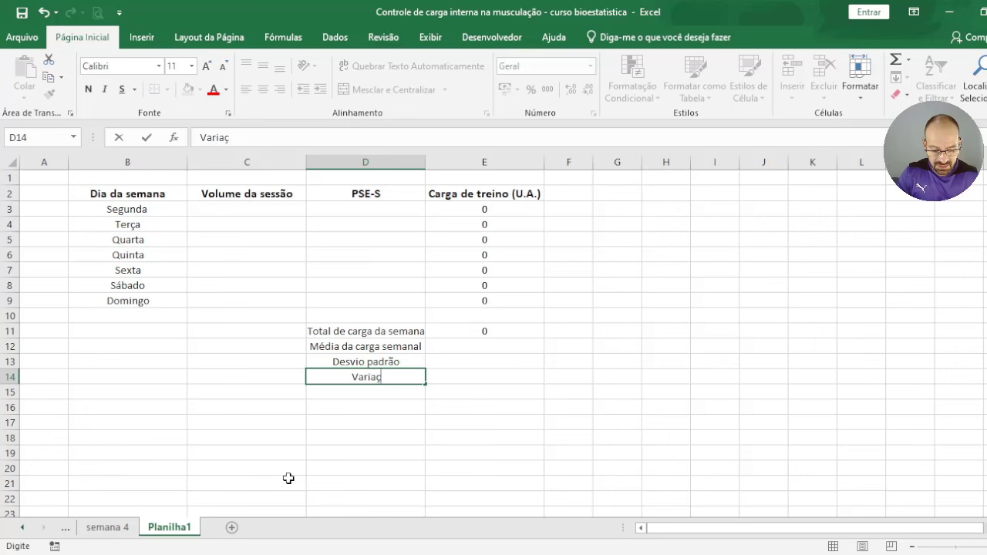
{"action": "type", "text": "ão de carga"}
{"action": "key", "text": "Return"}
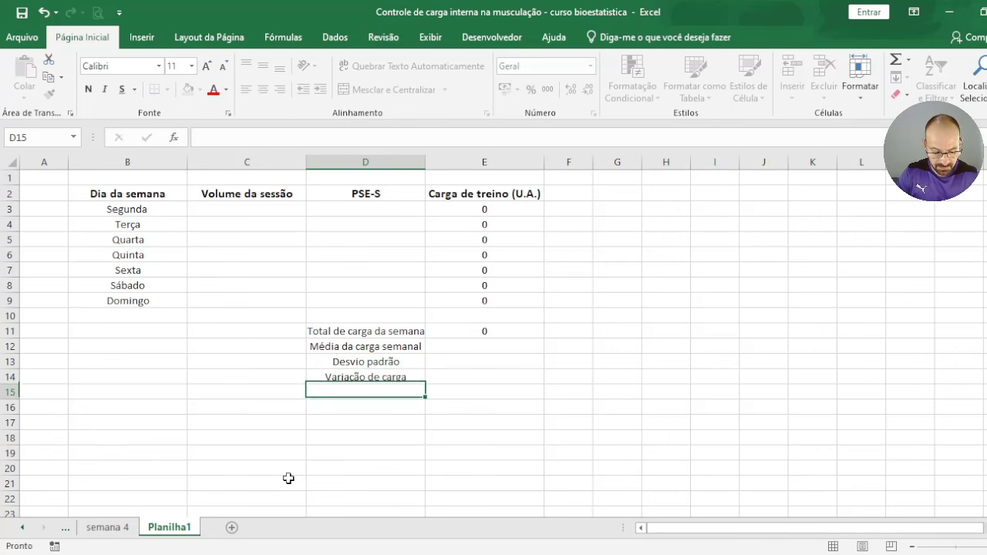
{"action": "type", "text": "Monotonia"}
{"action": "key", "text": "Return"}
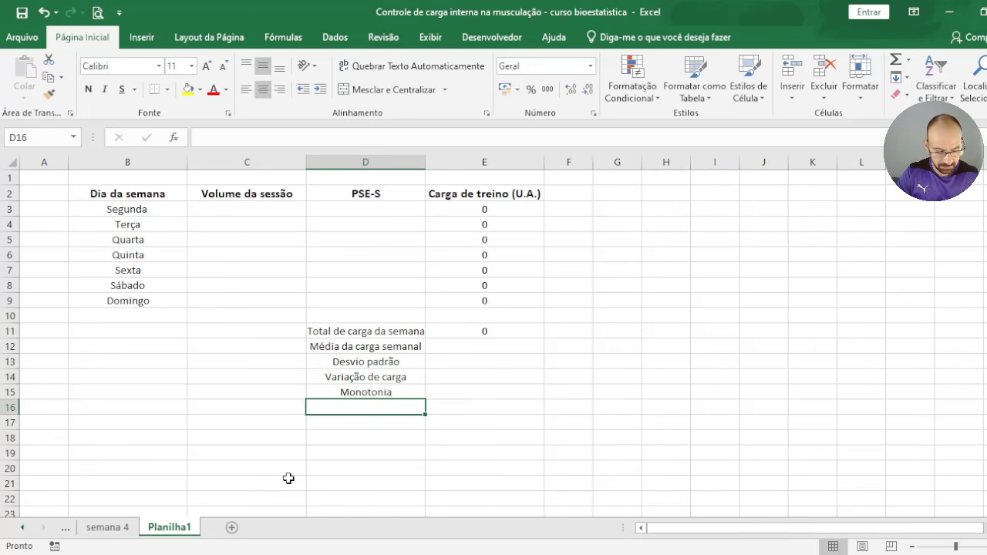
{"action": "type", "text": "Strain"}
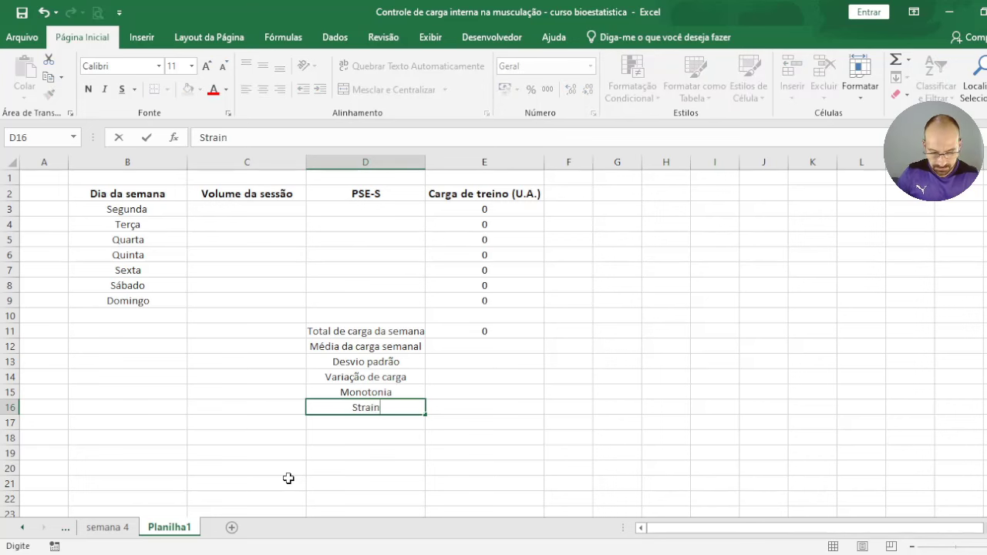
{"action": "key", "text": "Return"}
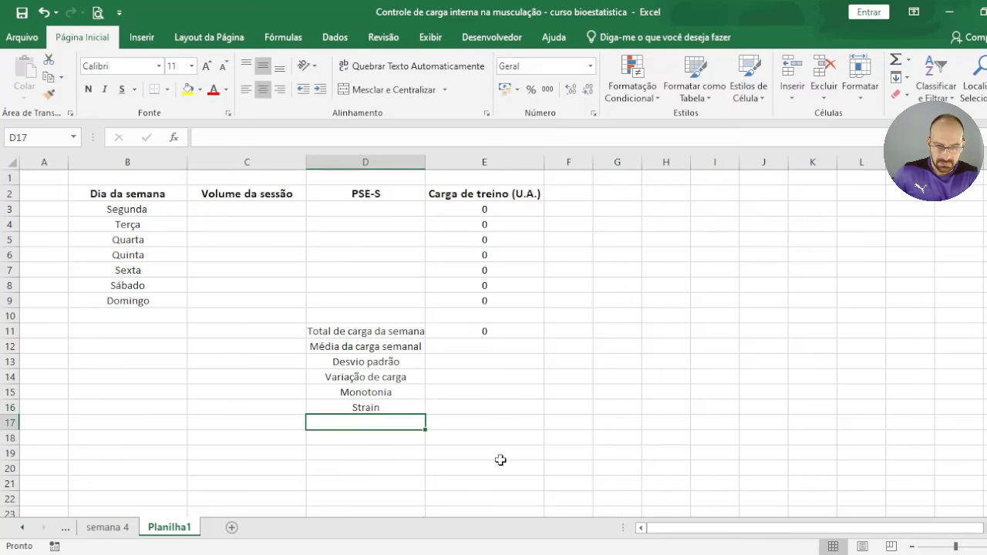
Enter the formula =media(E3:E9) in E12 to calculate the average weekly load.
{"action": "left_click", "coordinate": [520, 328]}
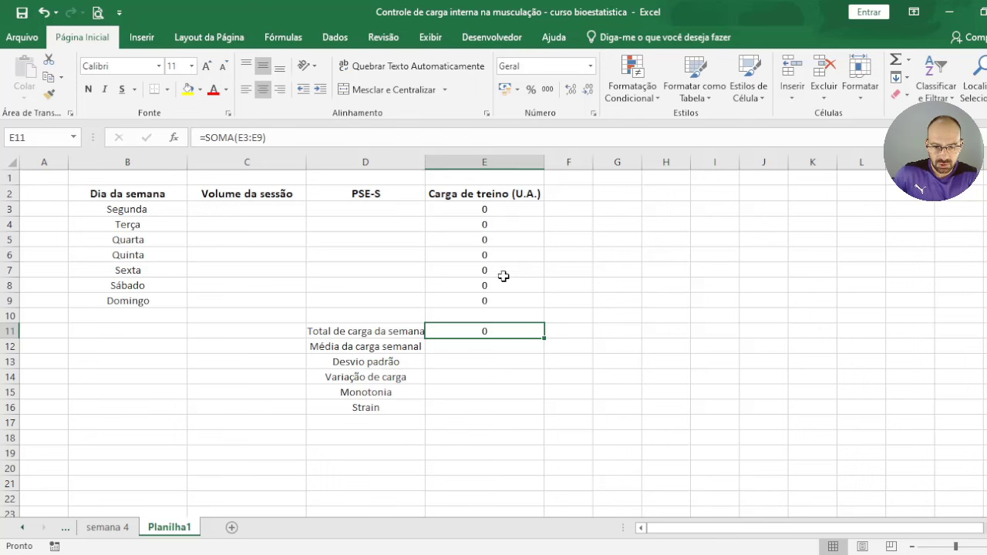
{"action": "left_click", "coordinate": [488, 348]}
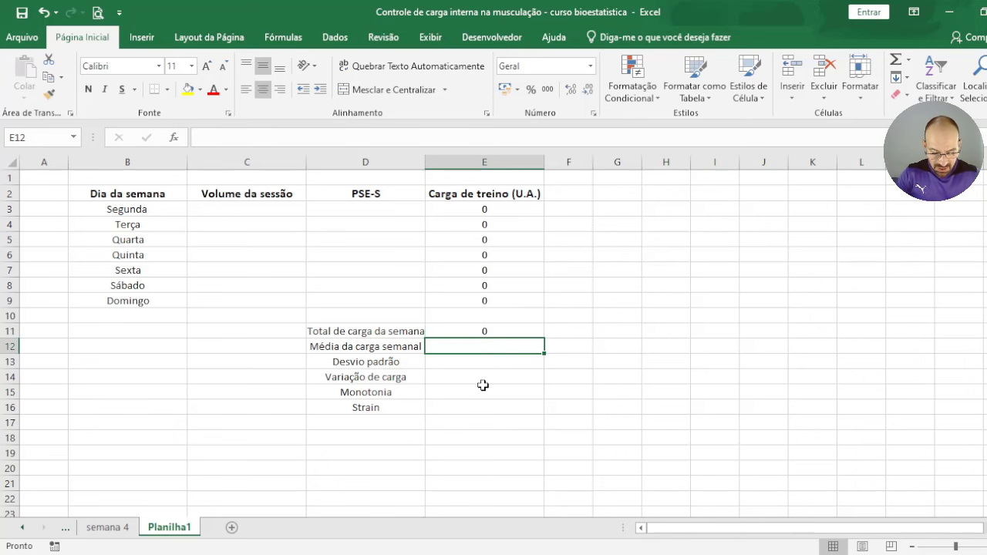
{"action": "type", "text": "=media("}
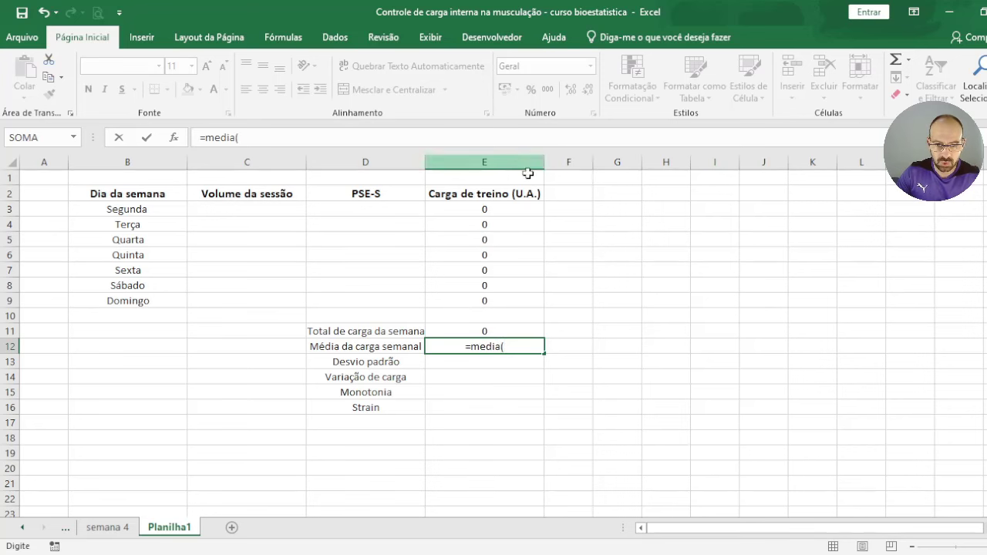
{"action": "left_click_drag", "start_coordinate": [519, 208], "coordinate": [516, 304]}
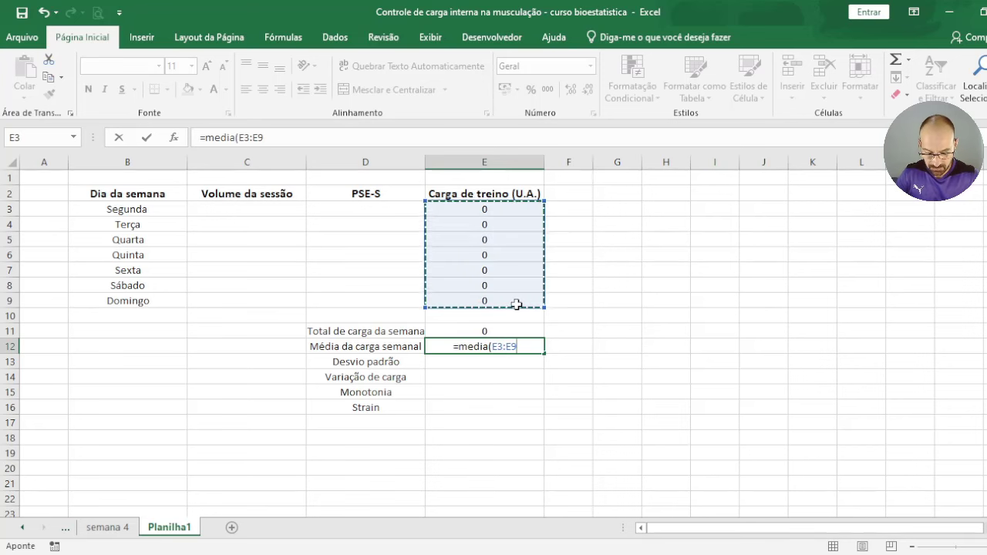
{"action": "type", "text": ")"}
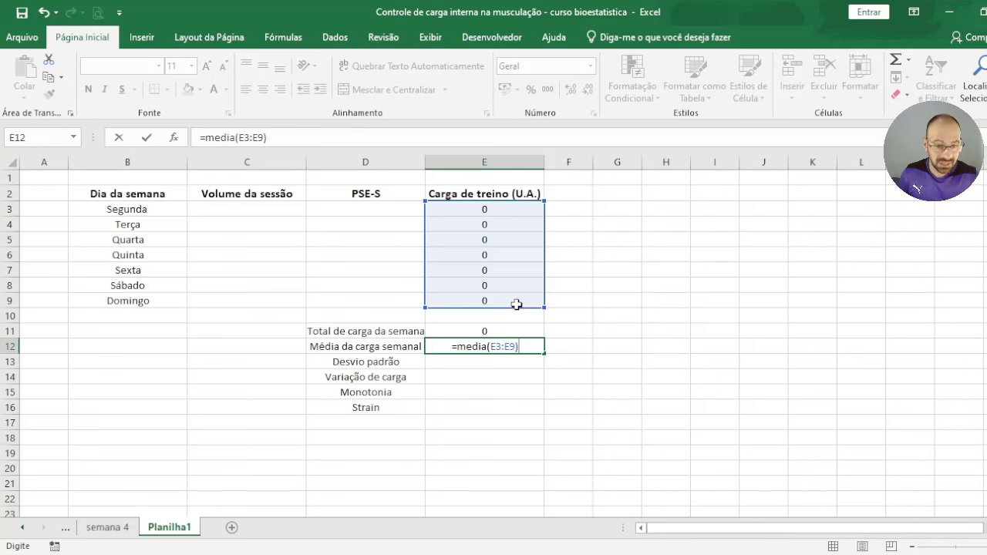
{"action": "key", "text": "Return"}
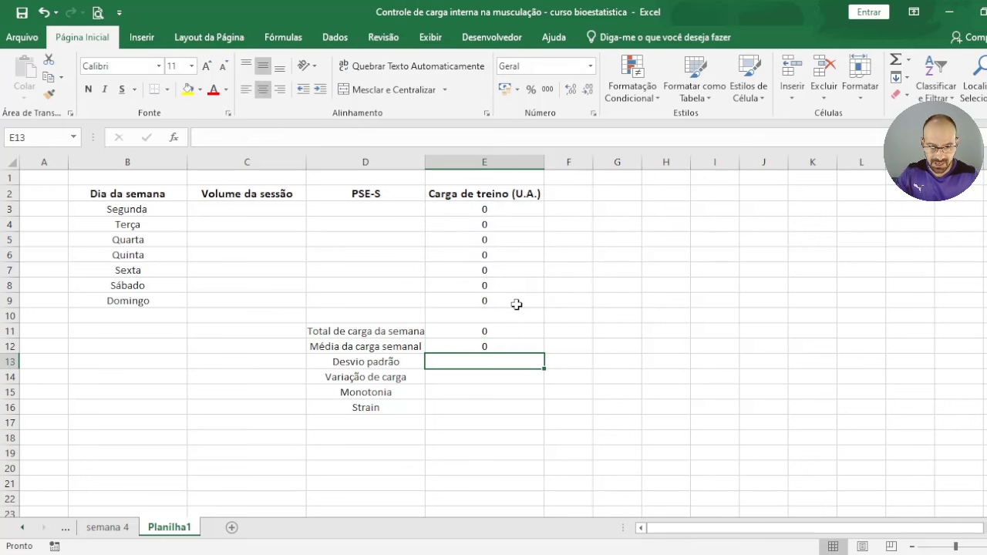
Enter the formula =desvpada(E3:E9) in E13 to calculate the standard deviation of the daily loads.
{"action": "type", "text": "="}
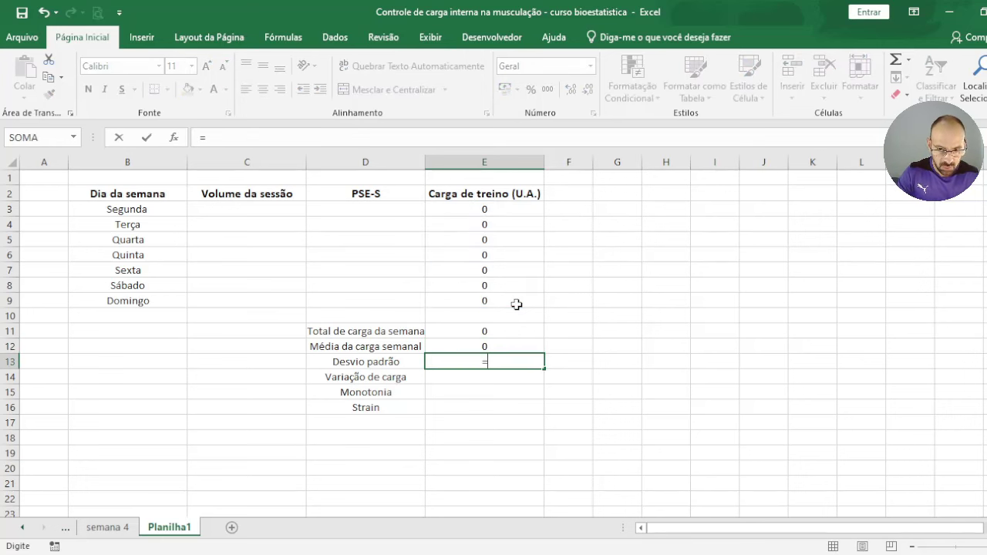
{"action": "type", "text": "desc"}
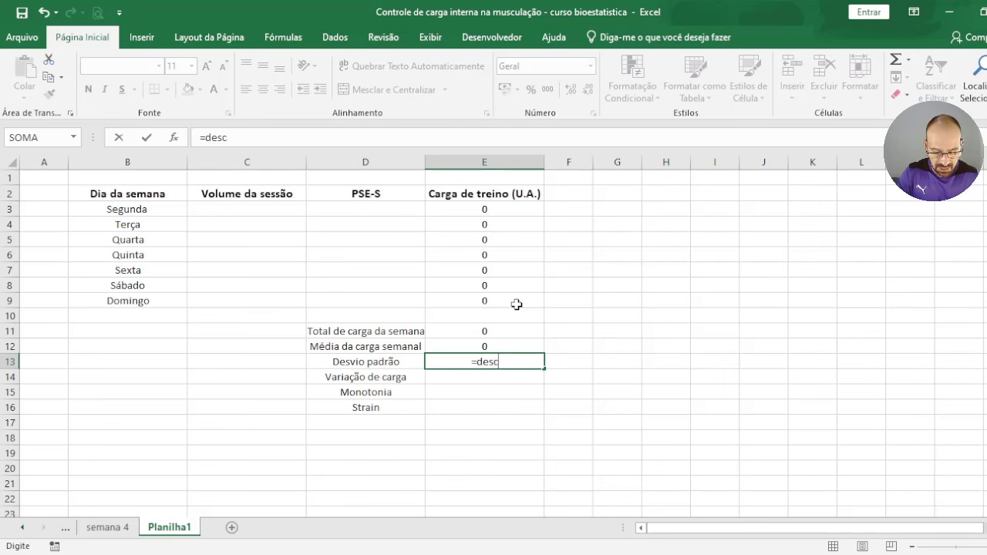
{"action": "key", "text": "BackSpace"}
{"action": "type", "text": "vpada("}
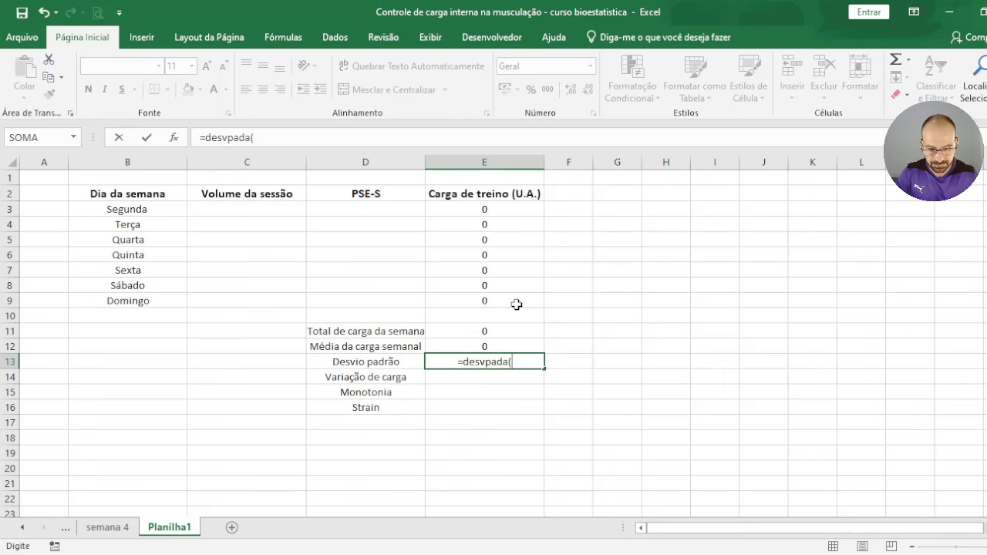
{"action": "left_click_drag", "start_coordinate": [481, 207], "coordinate": [480, 298]}
{"action": "key", "text": "Return"}
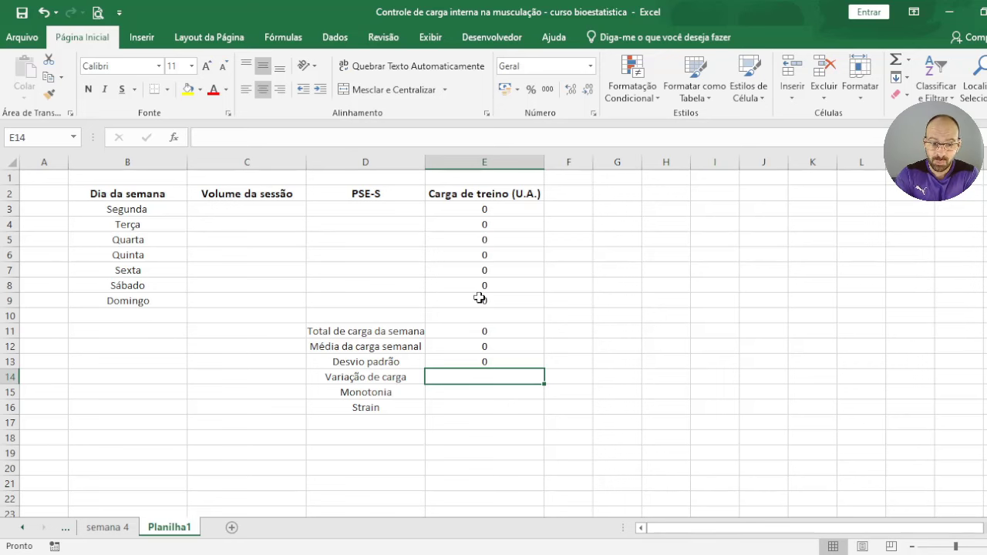
Enter the formula =E13/E12 in E14 to calculate the load variation.
{"action": "type", "text": "="}
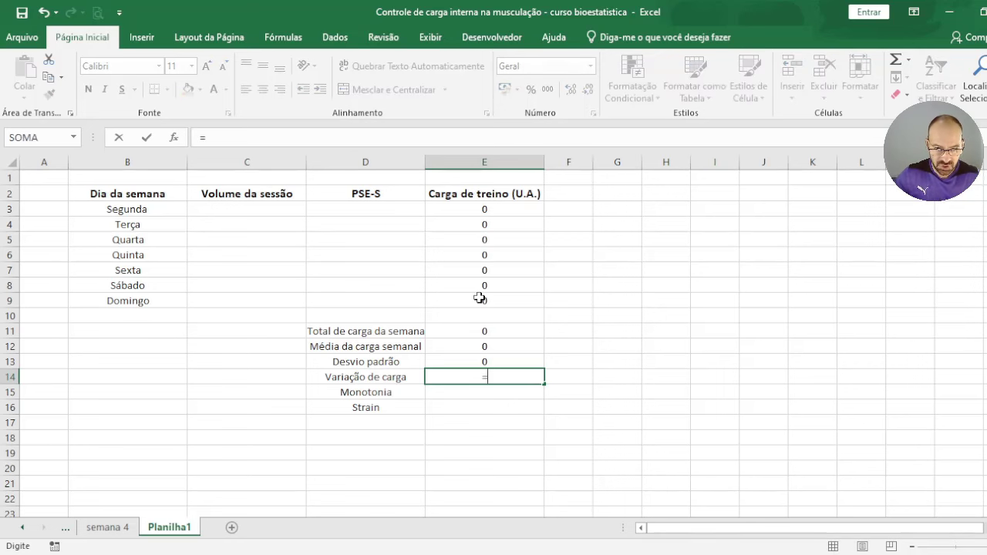
{"action": "left_click", "coordinate": [520, 359]}
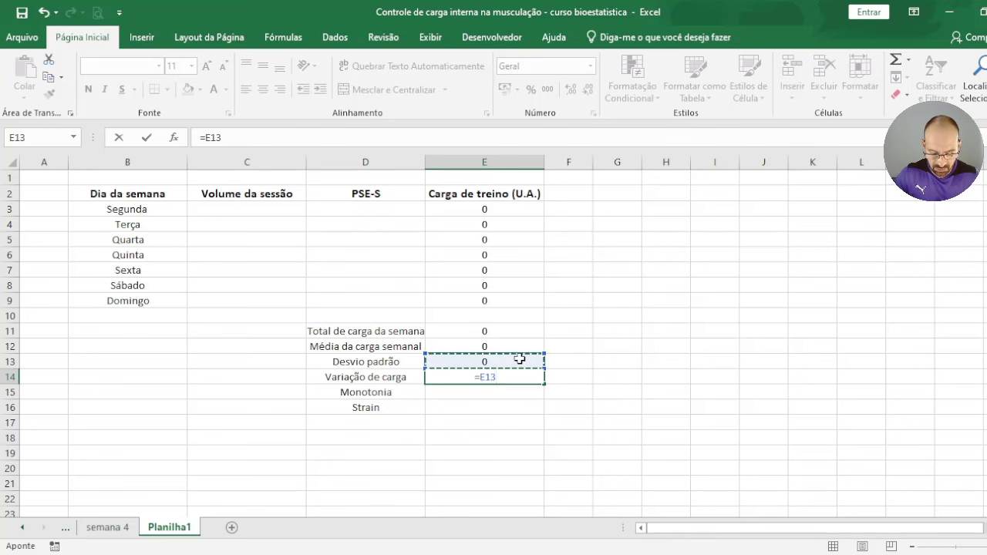
{"action": "type", "text": "/"}
{"action": "left_click", "coordinate": [518, 347]}
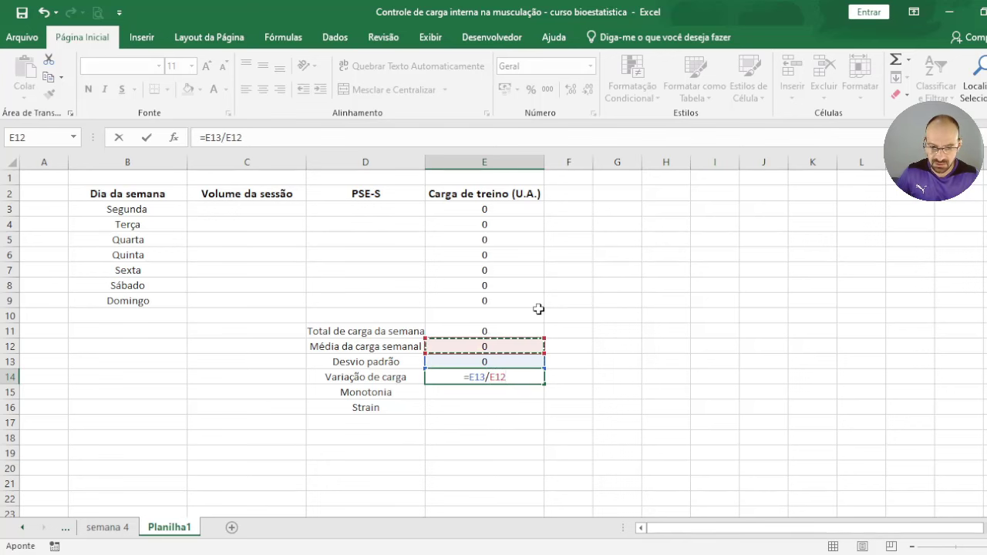
{"action": "key", "text": "Return"}
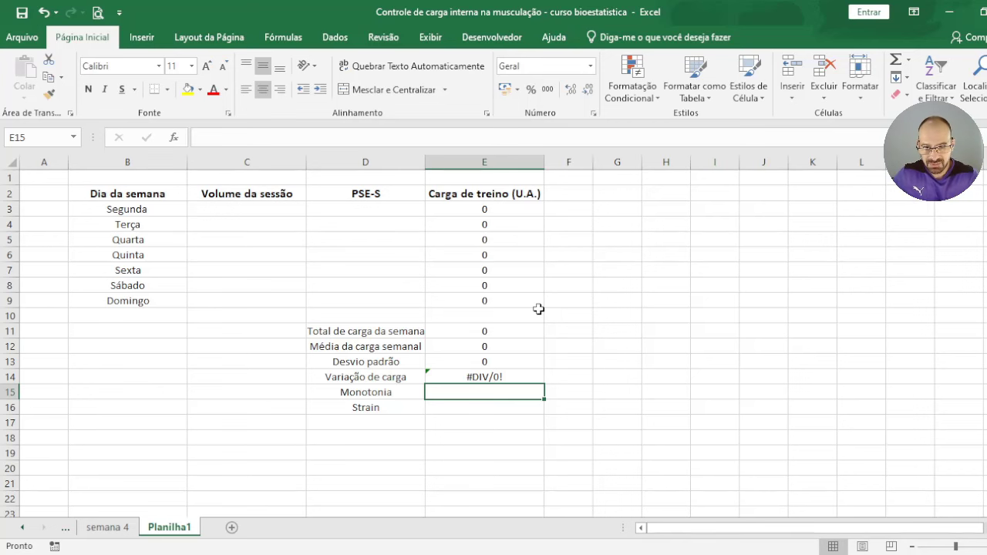
Test the formulas with session volumes of 20 and 20 and PSE-S values of 5 and 4 for Segunda and Terça.
{"action": "left_click", "coordinate": [280, 198]}
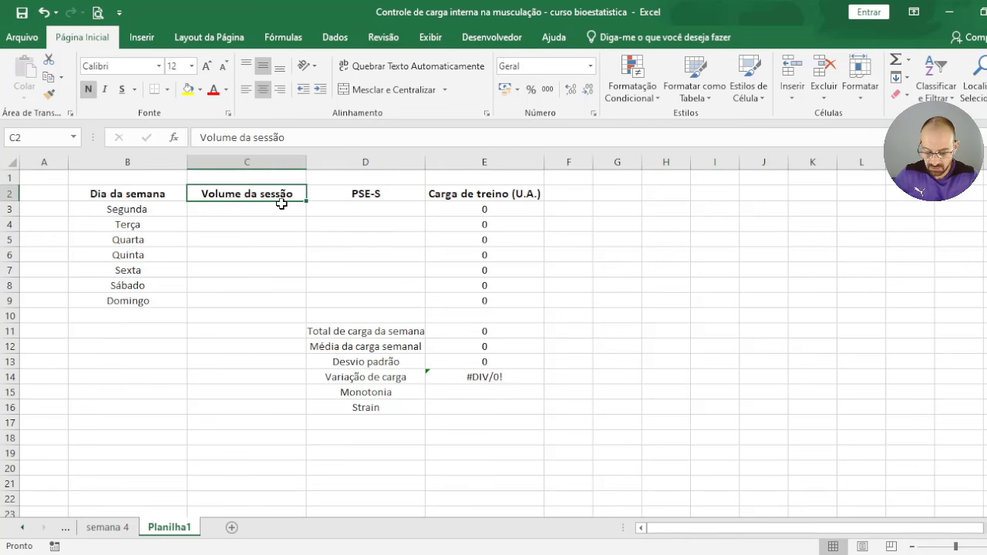
{"action": "key", "text": "Down"}
{"action": "type", "text": "20"}
{"action": "key", "text": "Return"}
{"action": "type", "text": "20"}
{"action": "key", "text": "Tab"}
{"action": "key", "text": "Up"}
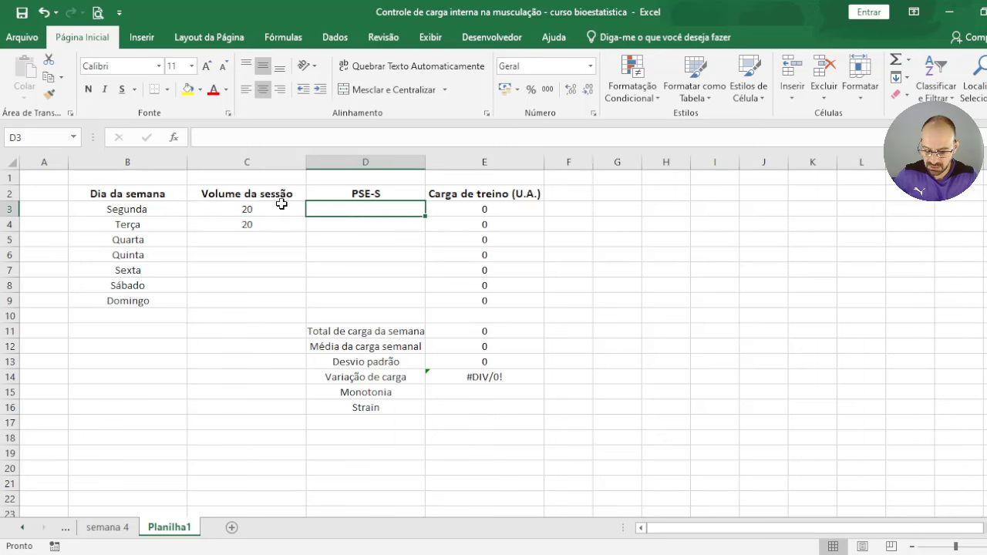
{"action": "type", "text": "5"}
{"action": "key", "text": "Return"}
{"action": "type", "text": "4"}
{"action": "key", "text": "Return"}
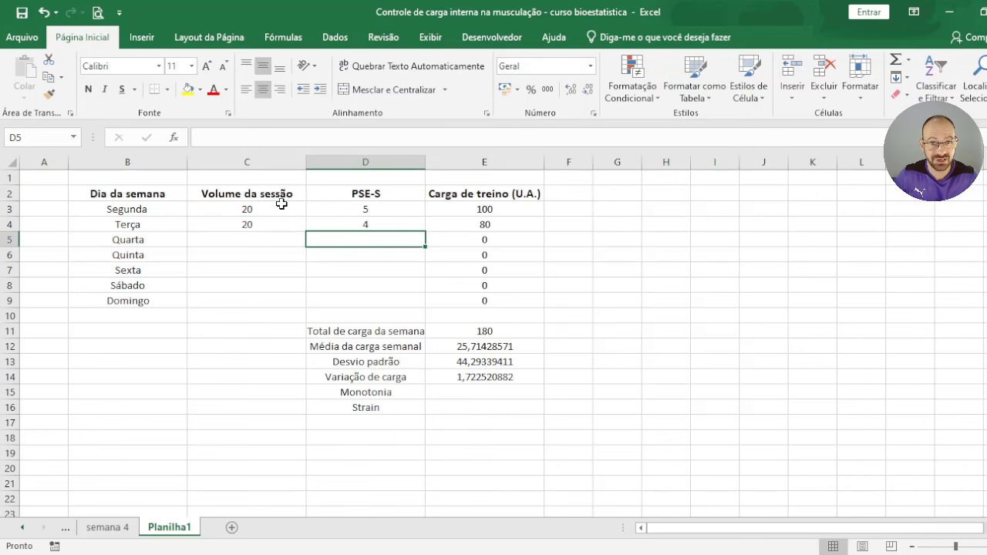
Undo the sample volume and PSE-S entries for Segunda and Terça.
{"action": "key", "text": "ctrl+z"}
{"action": "key", "text": "ctrl+z"}
{"action": "key", "text": "ctrl+z"}
{"action": "key", "text": "ctrl+z"}
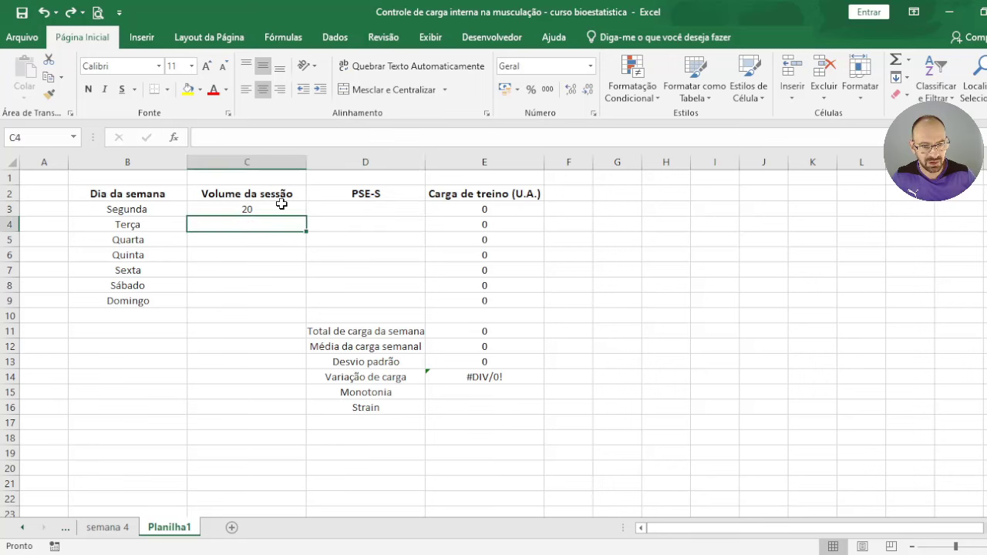
Enter the formula =E12/E13 in E15 to calculate Monotonia from the weekly mean and standard deviation.
{"action": "left_click", "coordinate": [483, 397]}
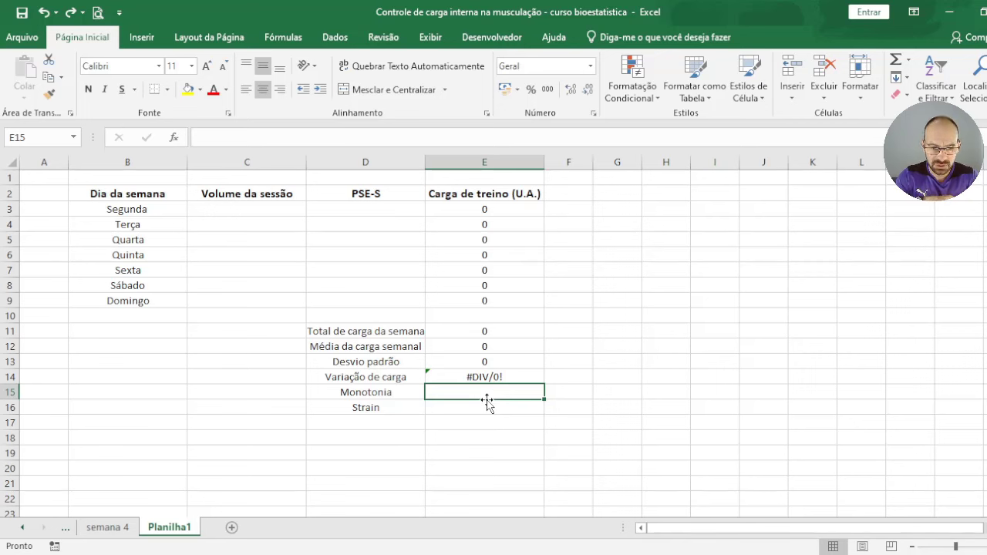
{"action": "type", "text": "="}
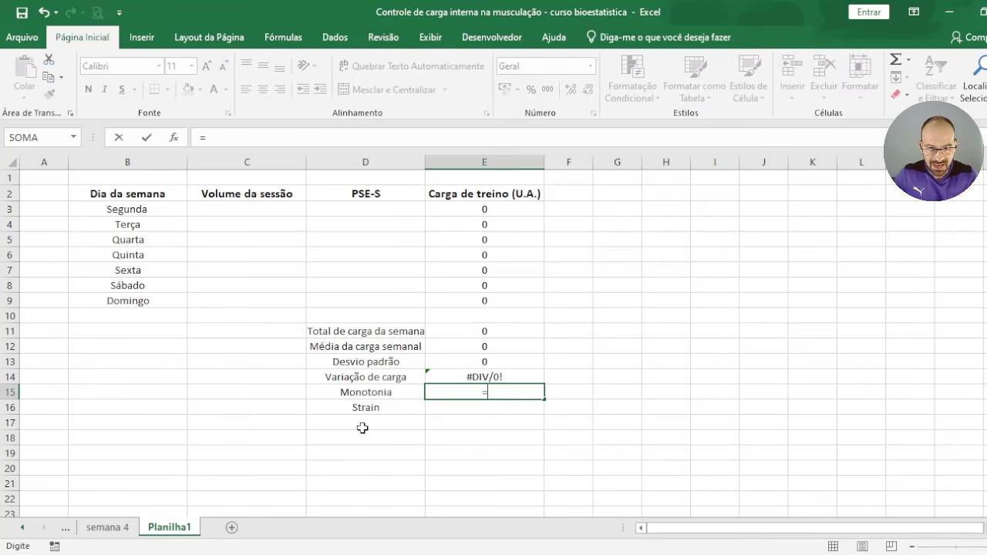
{"action": "left_click", "coordinate": [500, 348]}
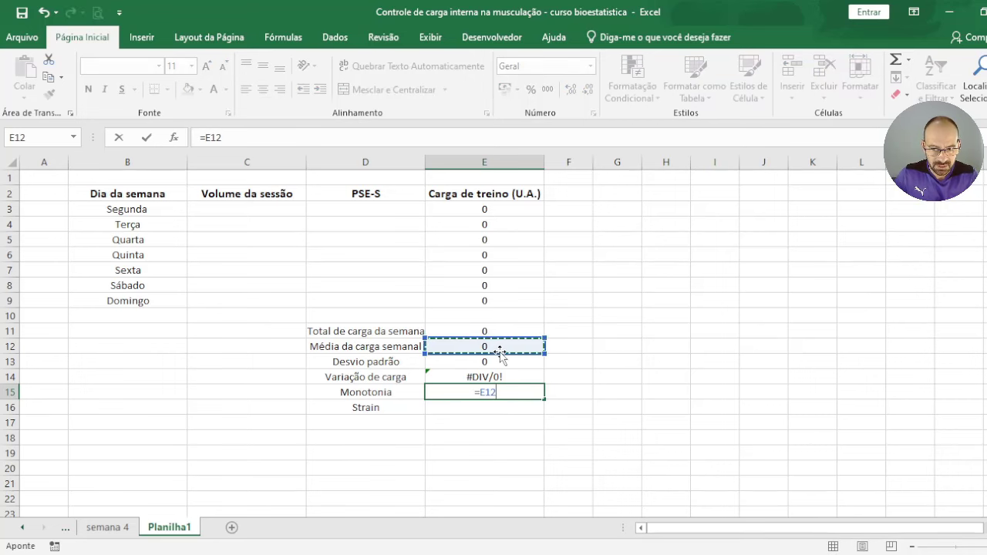
{"action": "left_click", "coordinate": [485, 360]}
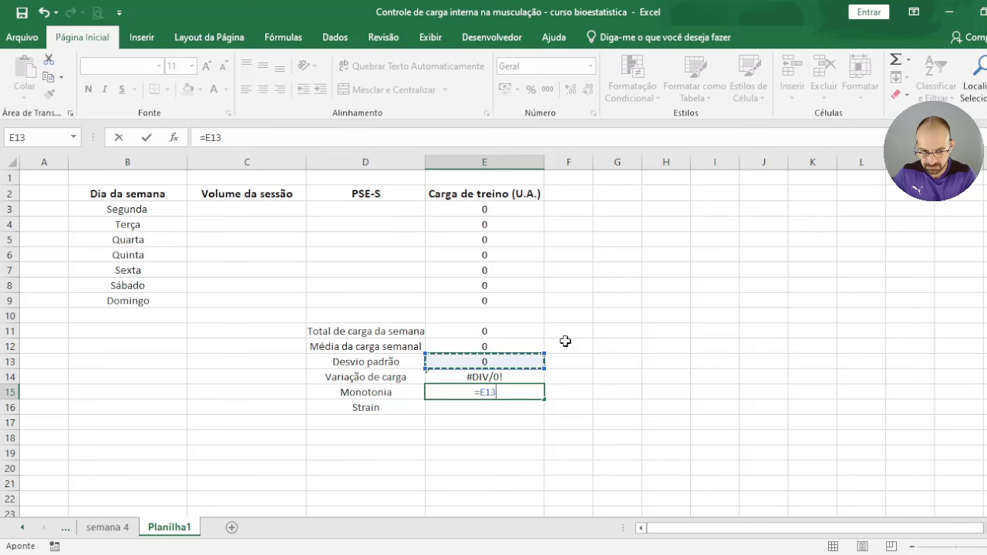
{"action": "left_click", "coordinate": [517, 347]}
{"action": "type", "text": "//"}
{"action": "key", "text": "BackSpace"}
{"action": "left_click", "coordinate": [515, 362]}
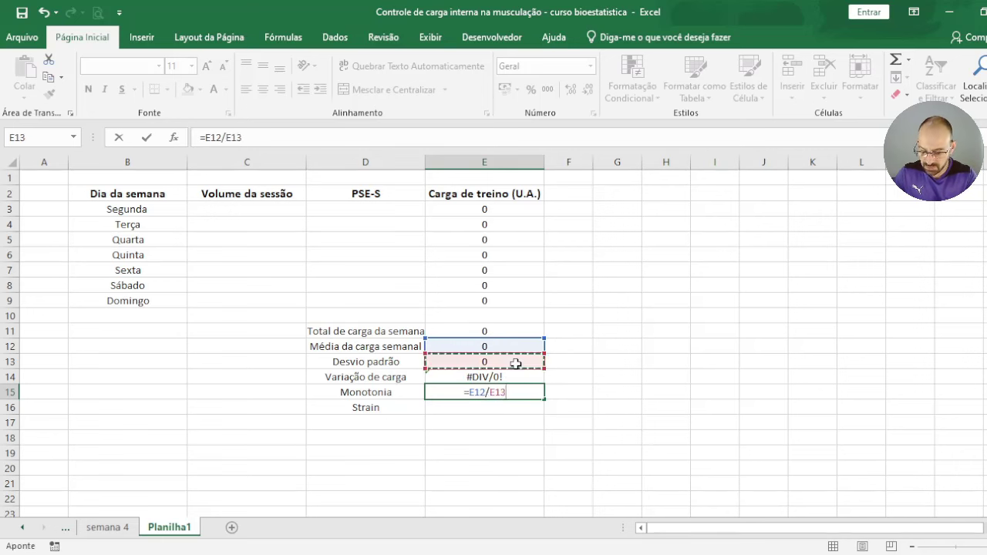
{"action": "key", "text": "Return"}
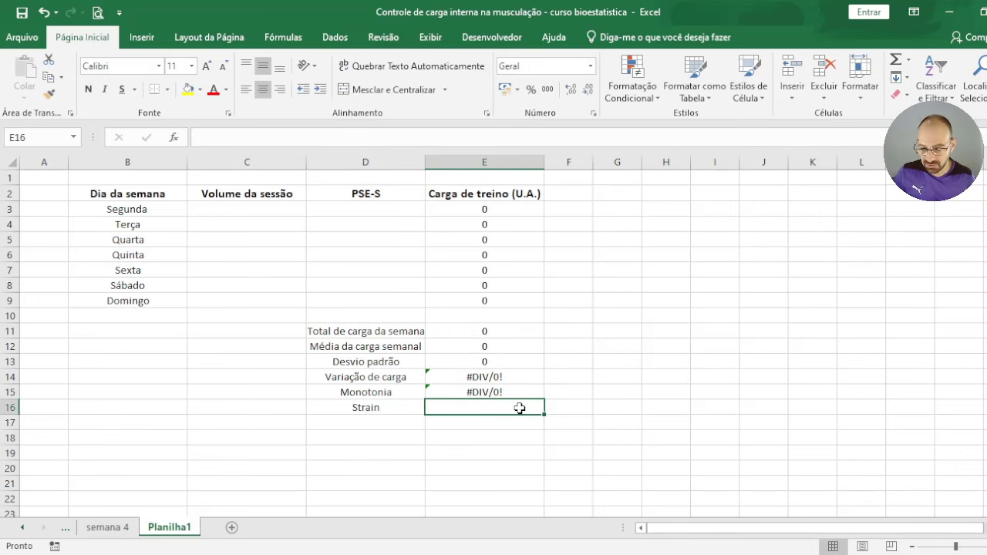
Enter the formula =E11*E15 in E16 to calculate Strain from the weekly total and Monotonia.
{"action": "type", "text": "="}
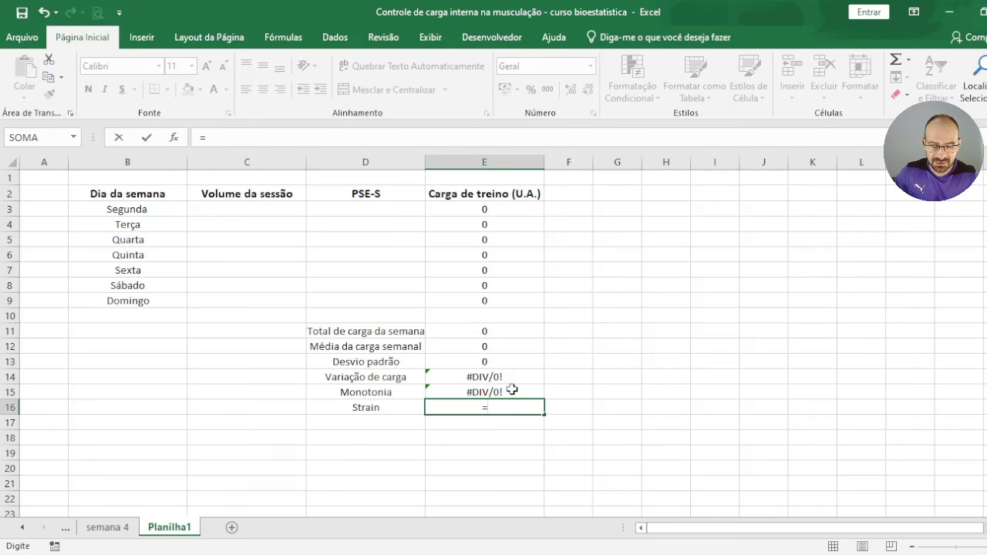
{"action": "left_click", "coordinate": [512, 391]}
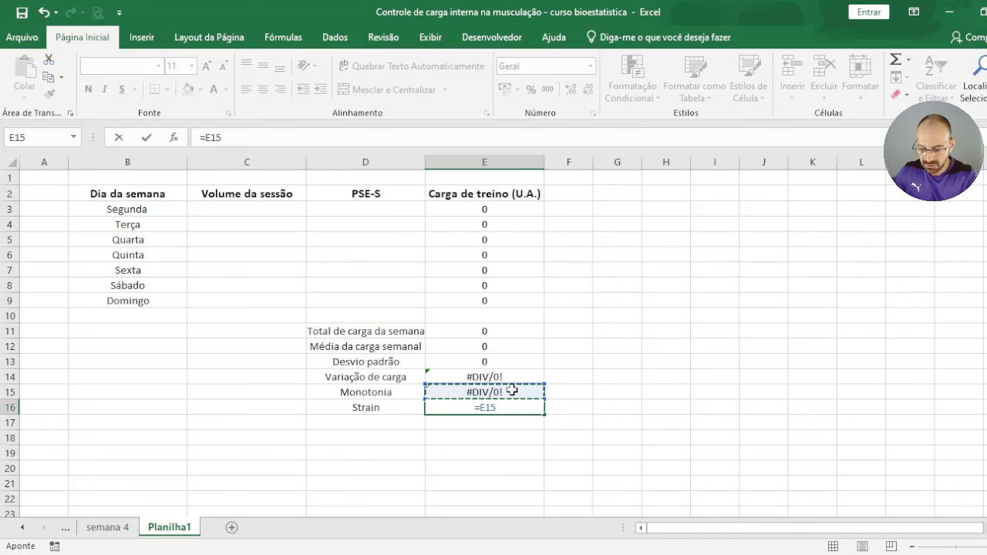
{"action": "left_click", "coordinate": [499, 333]}
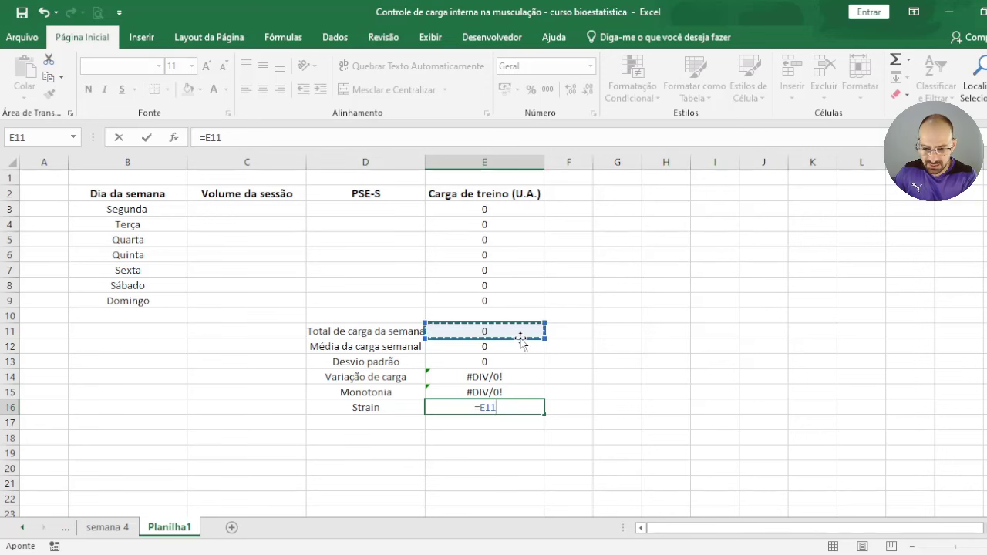
{"action": "type", "text": "*"}
{"action": "left_click", "coordinate": [503, 390]}
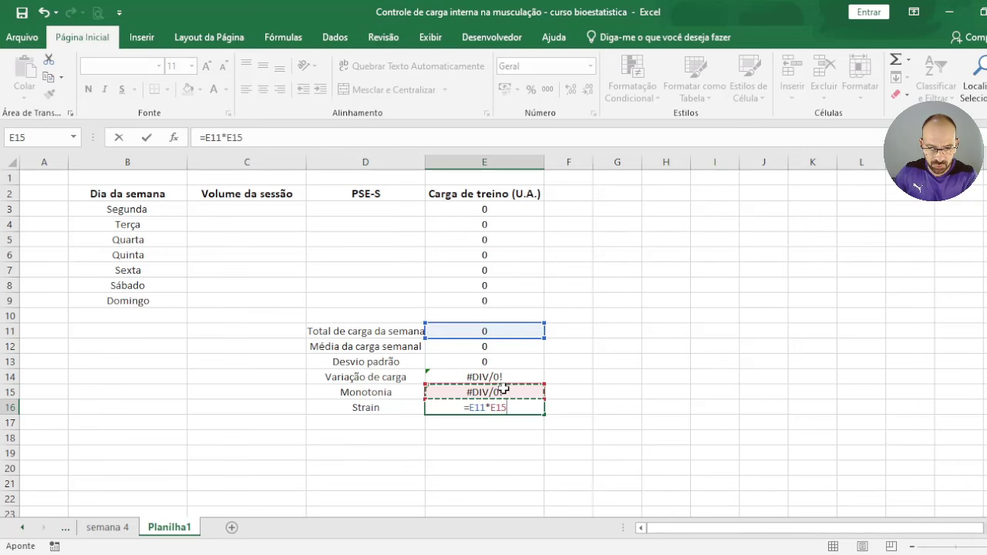
{"action": "key", "text": "Return"}
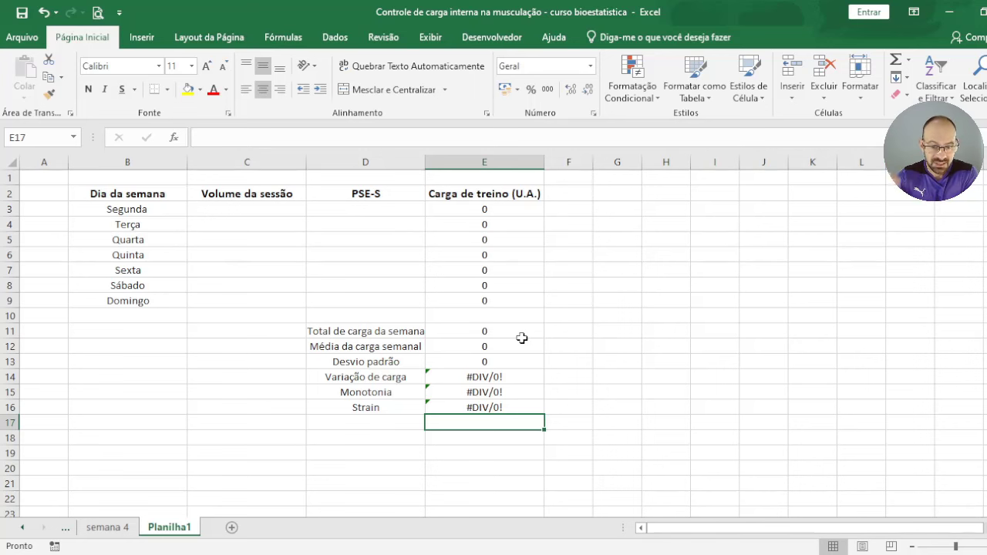
Review the Monotonia, weekly total and Strain formulas in Planilha1 and examine the training load chart on the semana 4 sheet.
{"action": "left_click", "coordinate": [409, 393]}
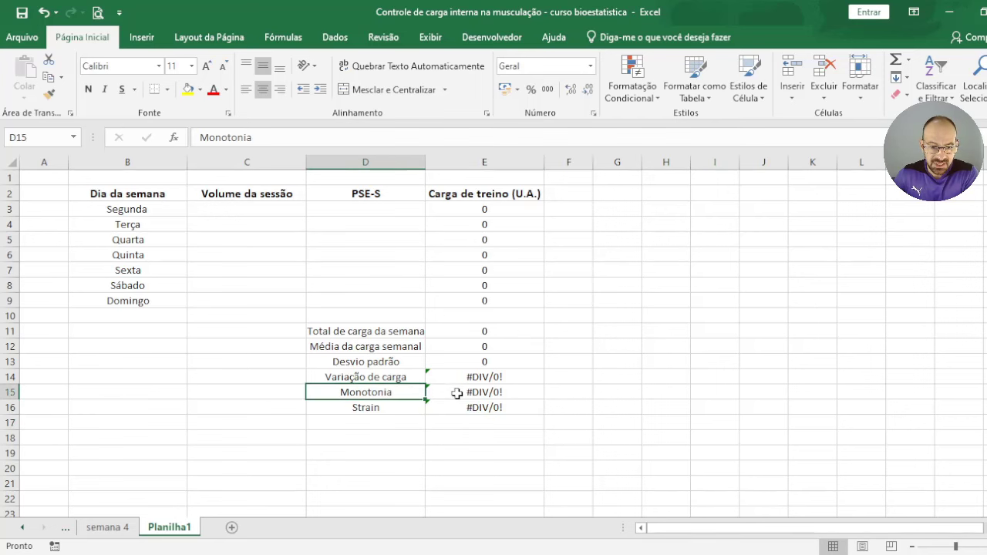
{"action": "left_click", "coordinate": [465, 392]}
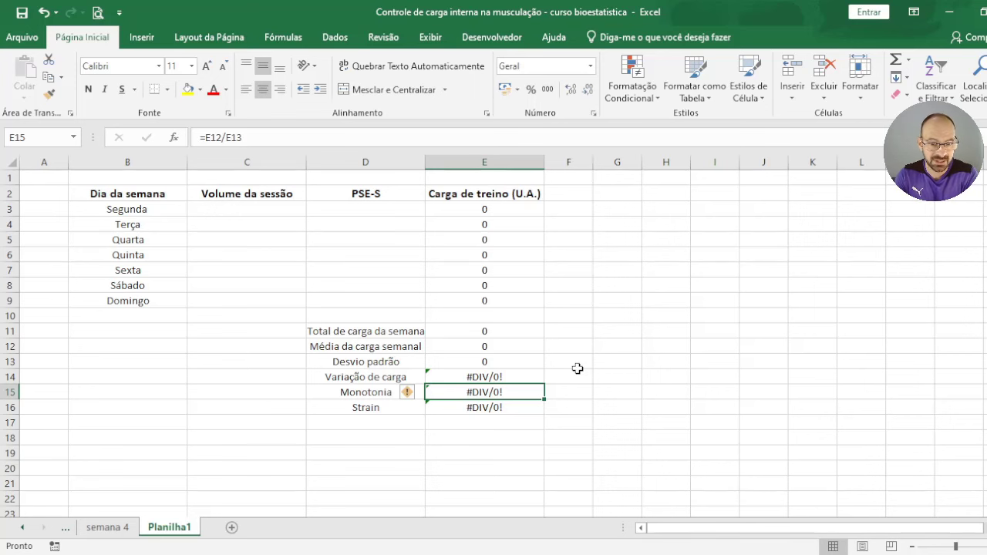
{"action": "left_click", "coordinate": [500, 332]}
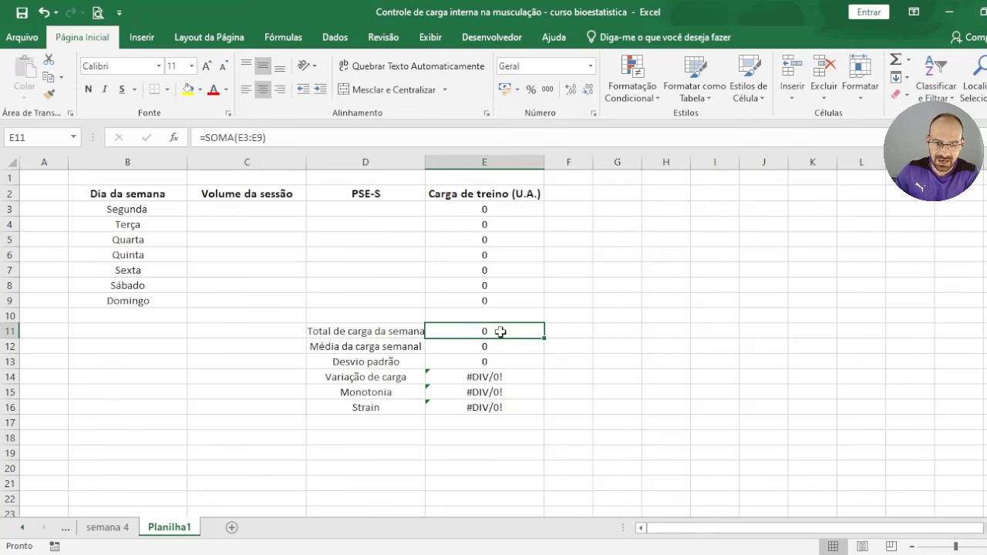
{"action": "left_click", "coordinate": [500, 386]}
{"action": "left_click", "coordinate": [512, 412]}
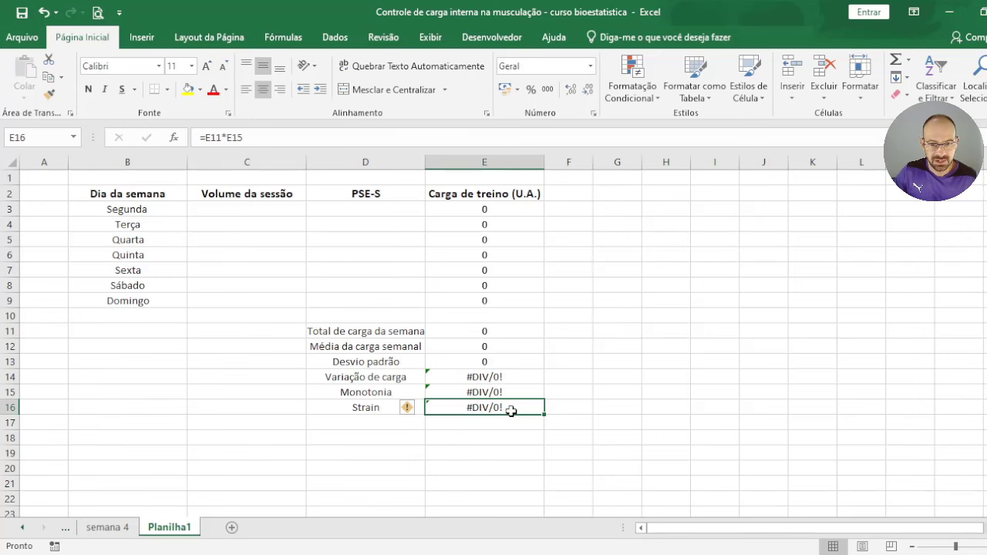
{"action": "left_click", "coordinate": [127, 533]}
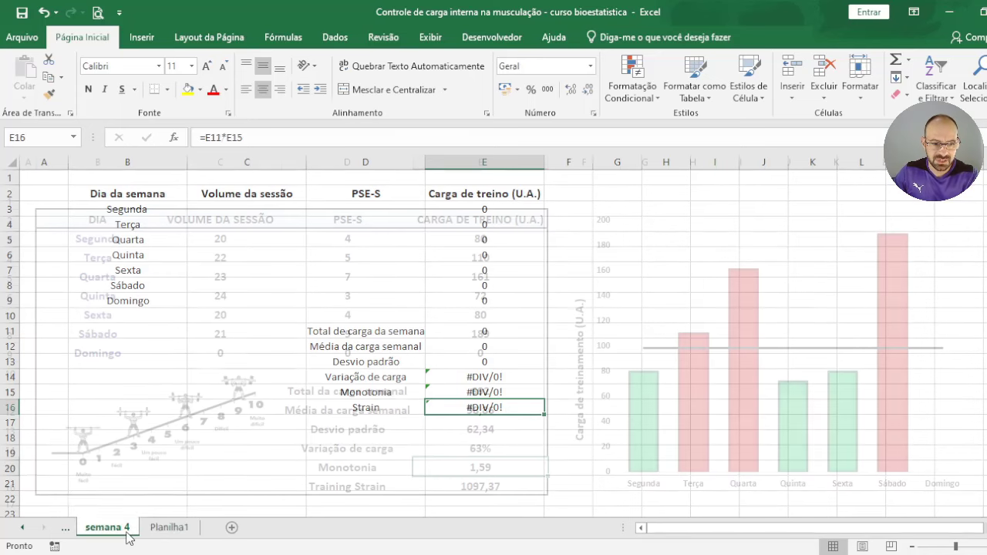
{"action": "left_click", "coordinate": [648, 261]}
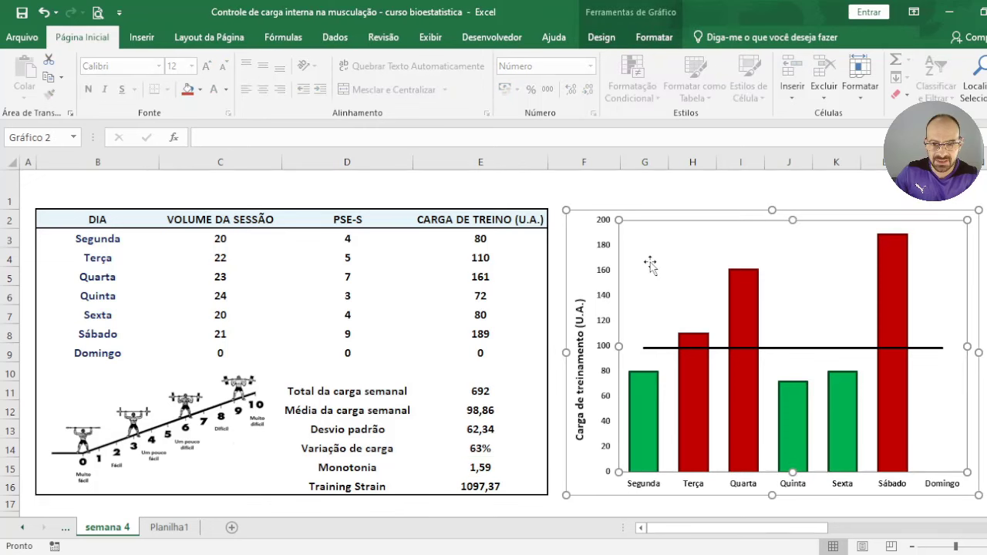
{"action": "left_click", "coordinate": [602, 214]}
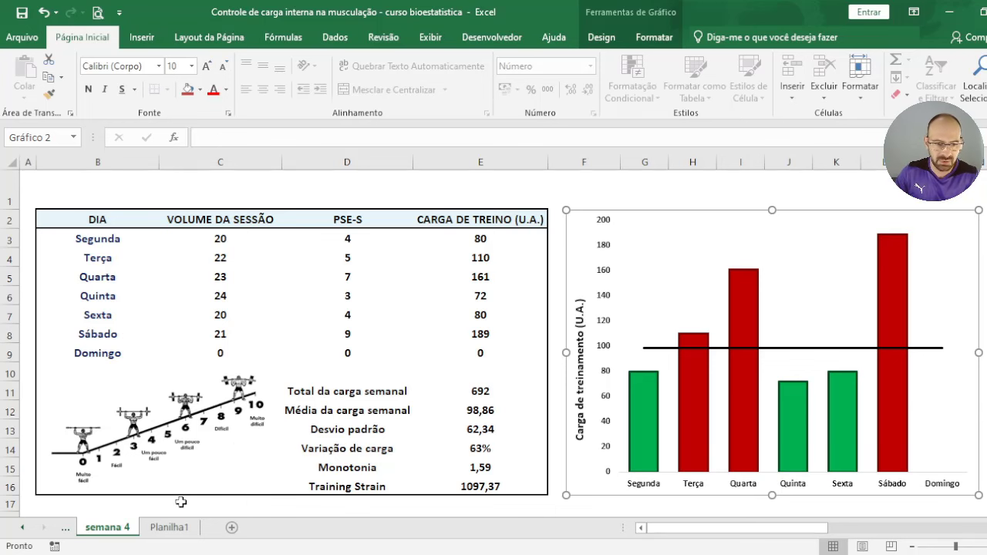
{"action": "left_click", "coordinate": [173, 528]}
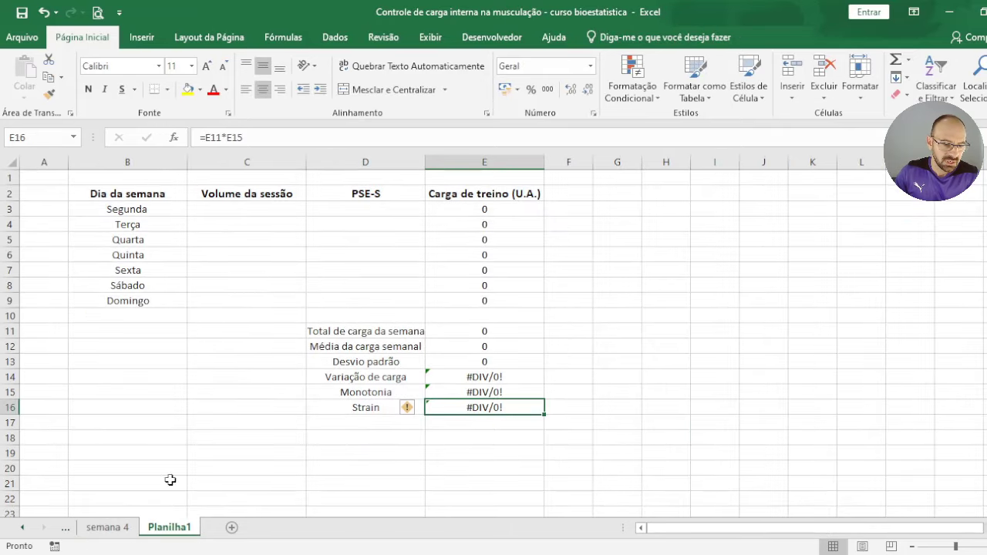
Copy the effort scale image from the semana 4 sheet into Planilha1 and place it below the weekdays, beside the summary labels.
{"action": "left_click", "coordinate": [133, 528]}
{"action": "left_click", "coordinate": [158, 457]}
{"action": "key", "text": "ctrl+c"}
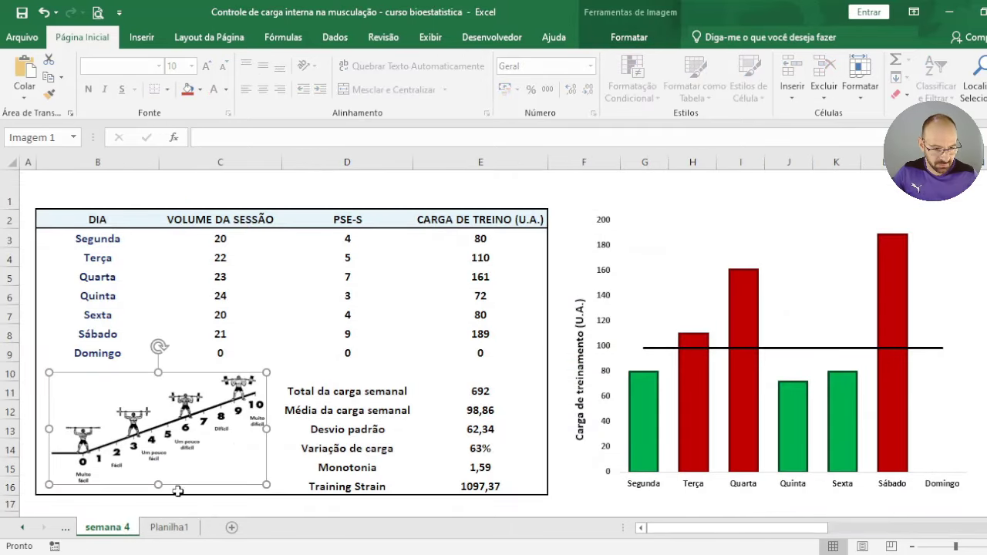
{"action": "left_click", "coordinate": [169, 527]}
{"action": "key", "text": "ctrl+v"}
{"action": "left_click_drag", "start_coordinate": [293, 436], "coordinate": [175, 360]}
{"action": "left_click_drag", "start_coordinate": [233, 378], "coordinate": [188, 365]}
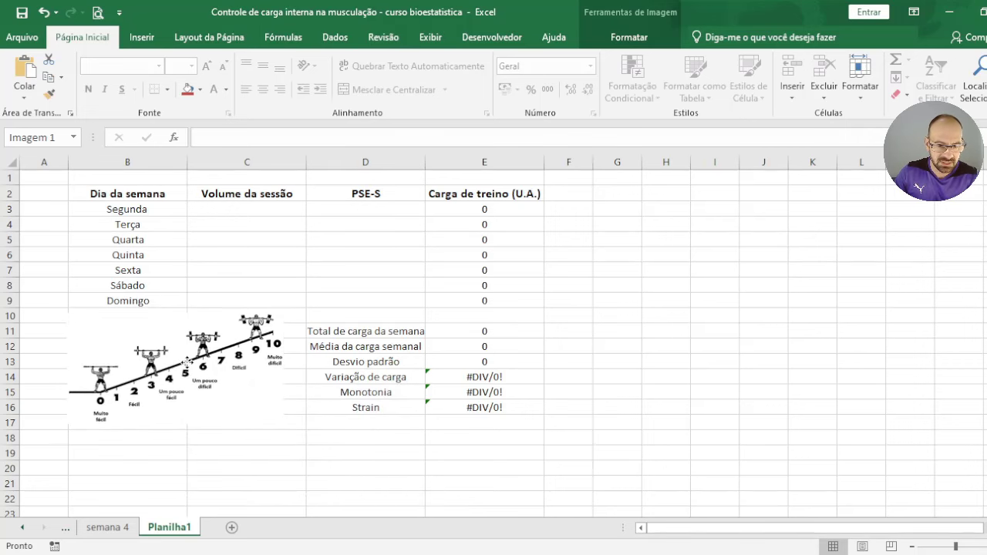
Hide the gridlines of the Planilha1 sheet.
{"action": "left_click", "coordinate": [115, 194]}
{"action": "left_click", "coordinate": [421, 38]}
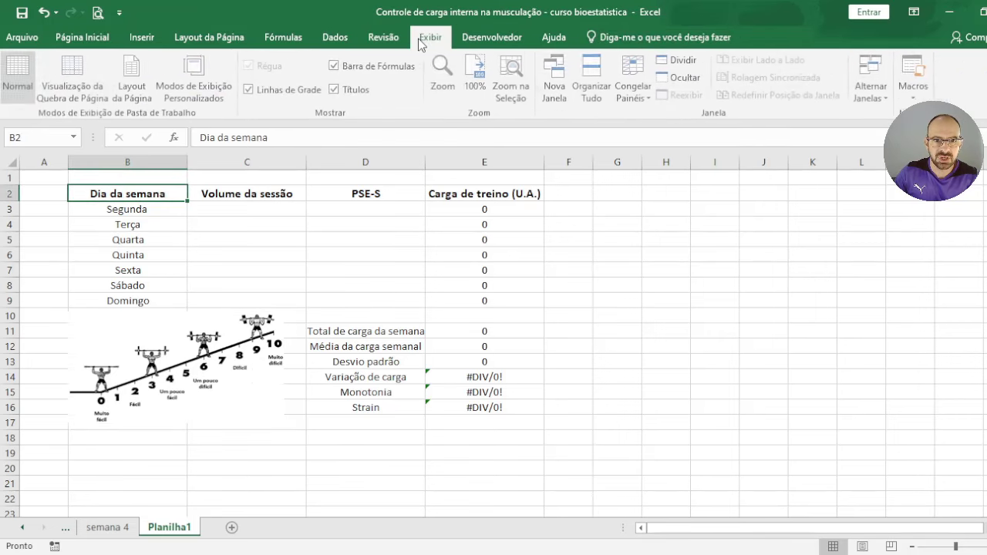
{"action": "left_click", "coordinate": [276, 91]}
{"action": "left_click", "coordinate": [511, 328]}
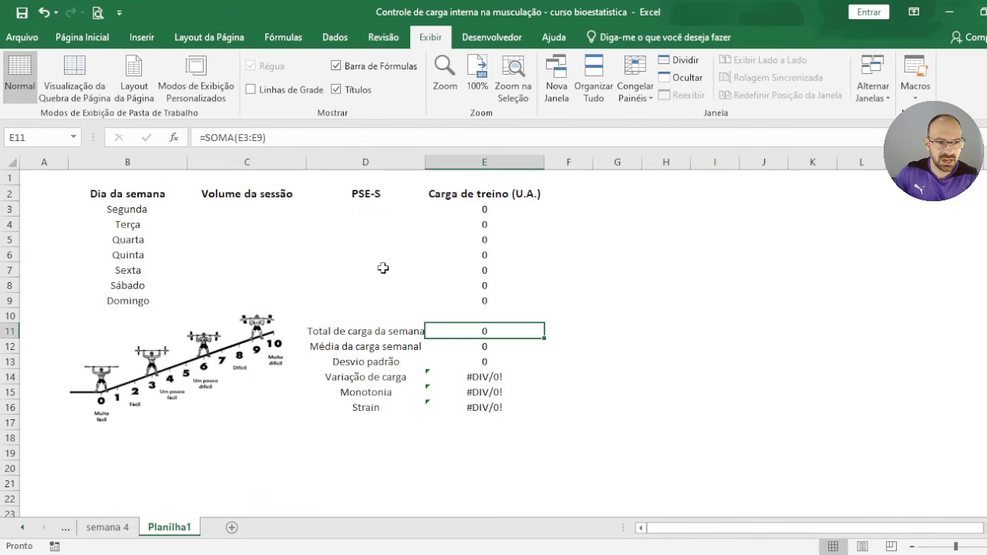
{"action": "left_click_drag", "start_coordinate": [106, 193], "coordinate": [470, 423]}
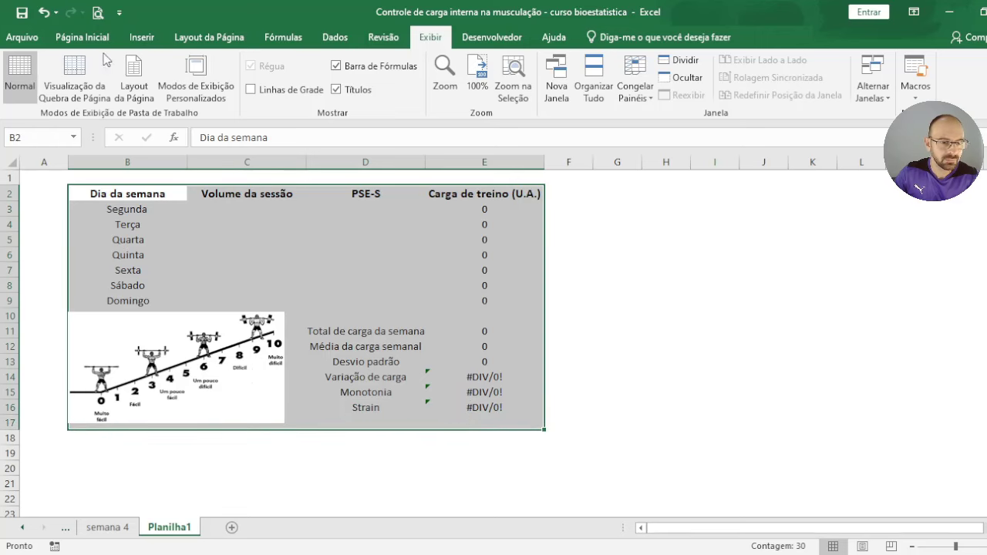
{"action": "left_click", "coordinate": [82, 37]}
{"action": "left_click", "coordinate": [169, 96]}
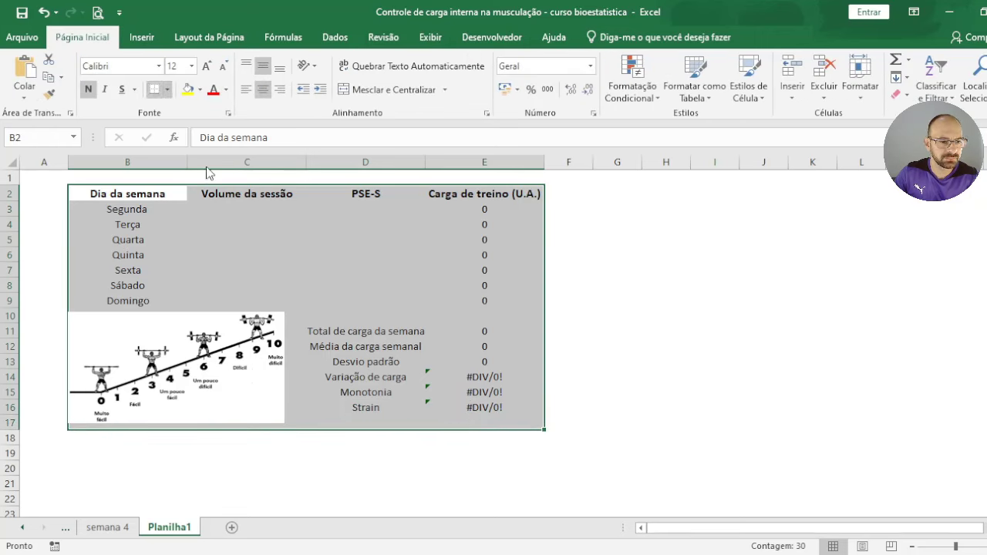
{"action": "left_click", "coordinate": [617, 347]}
{"action": "left_click", "coordinate": [124, 529]}
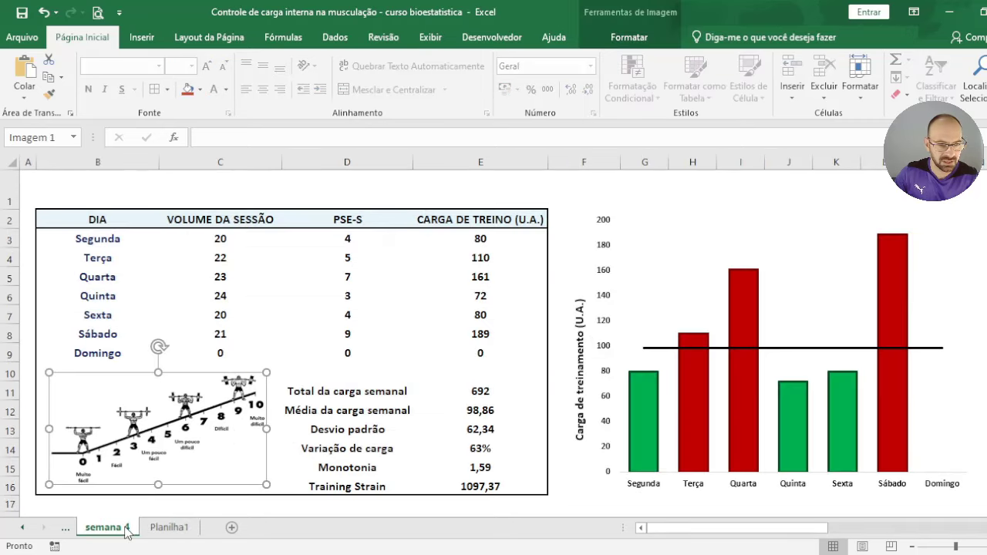
{"action": "left_click", "coordinate": [169, 528]}
{"action": "key", "text": "ctrl+z"}
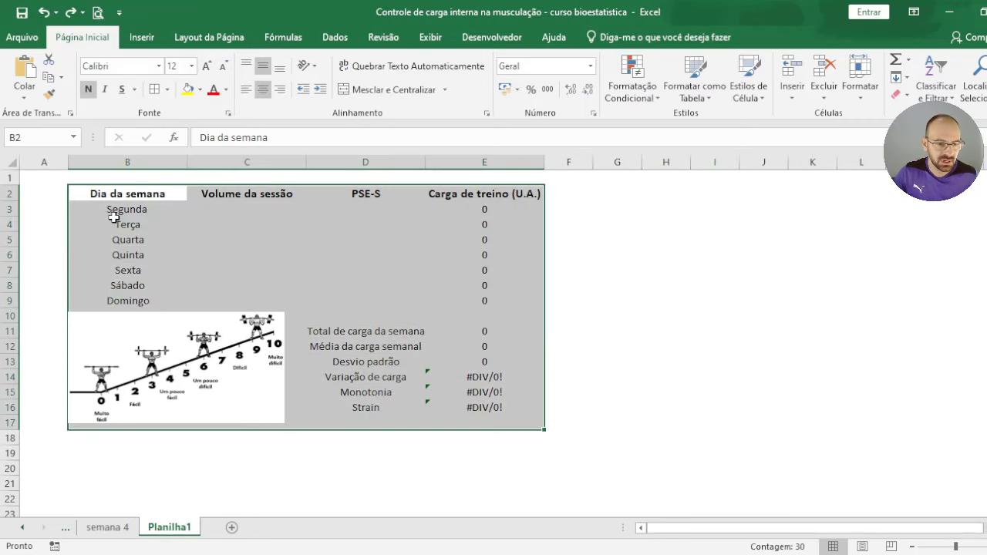
Apply a thick outside border around the training load table, B2:E16, and compare it with the semana 4 sheet.
{"action": "left_click", "coordinate": [115, 224]}
{"action": "left_click_drag", "start_coordinate": [98, 193], "coordinate": [460, 409]}
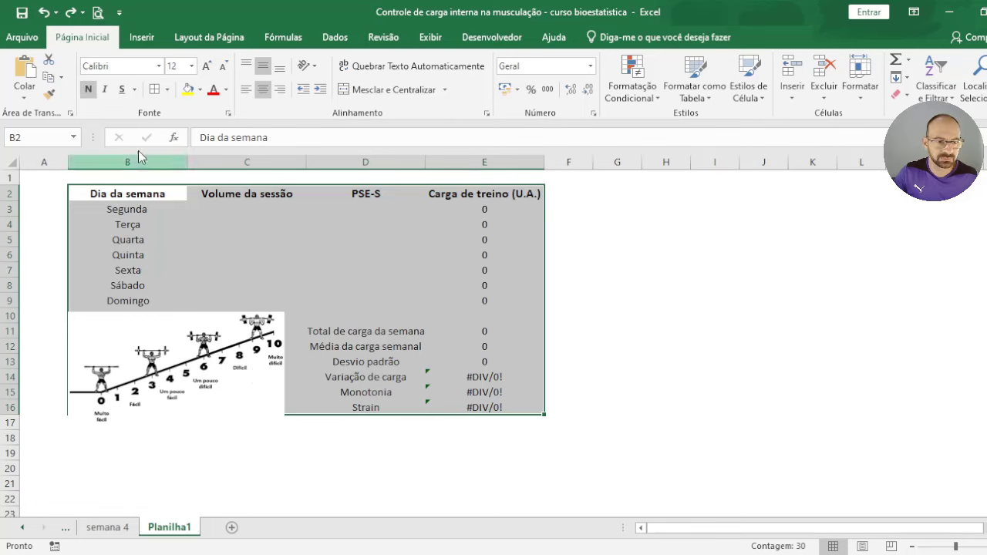
{"action": "left_click", "coordinate": [656, 347]}
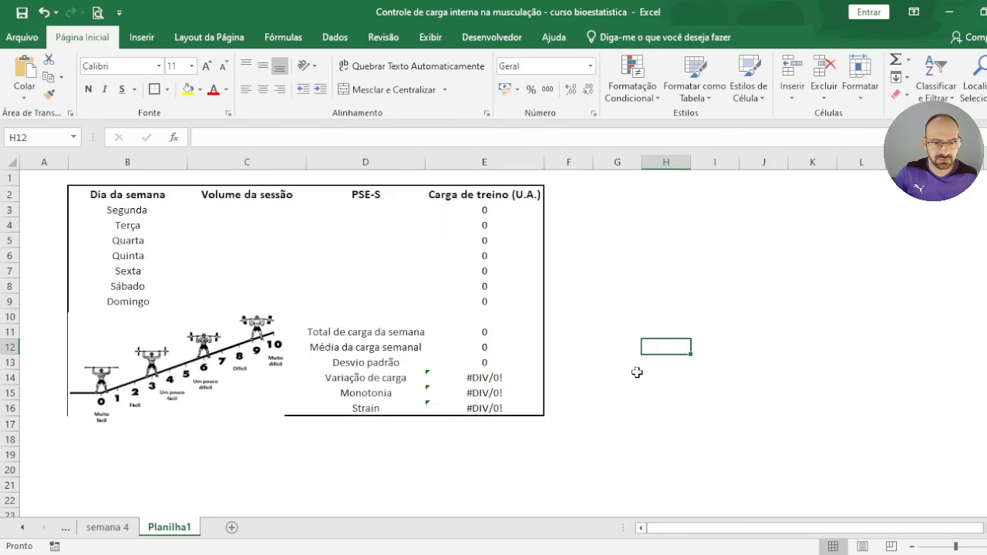
{"action": "left_click", "coordinate": [112, 528]}
{"action": "left_click", "coordinate": [158, 528]}
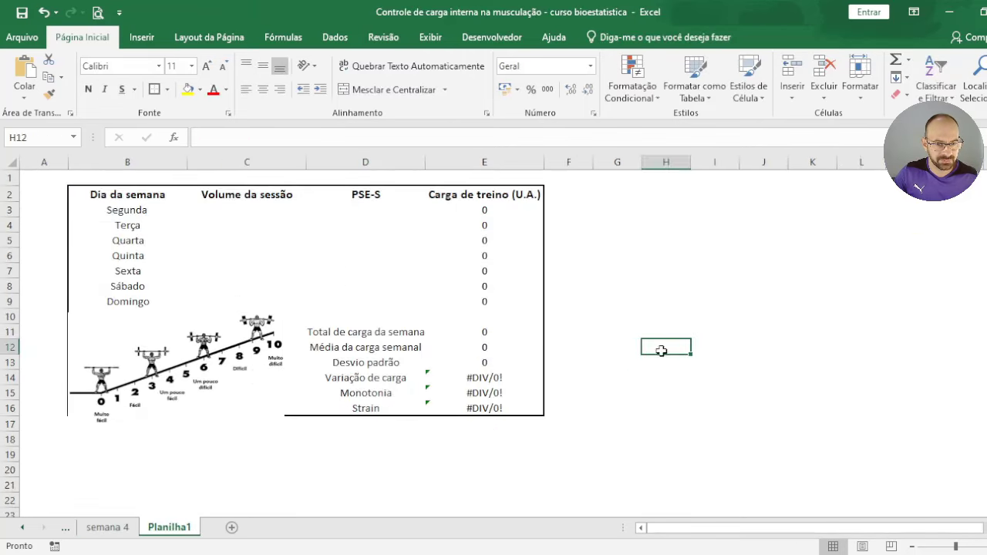
Shrink the effort scale image and position it inside the bordered table, beside the summary labels.
{"action": "left_click", "coordinate": [302, 301]}
{"action": "left_click_drag", "start_coordinate": [308, 289], "coordinate": [245, 316]}
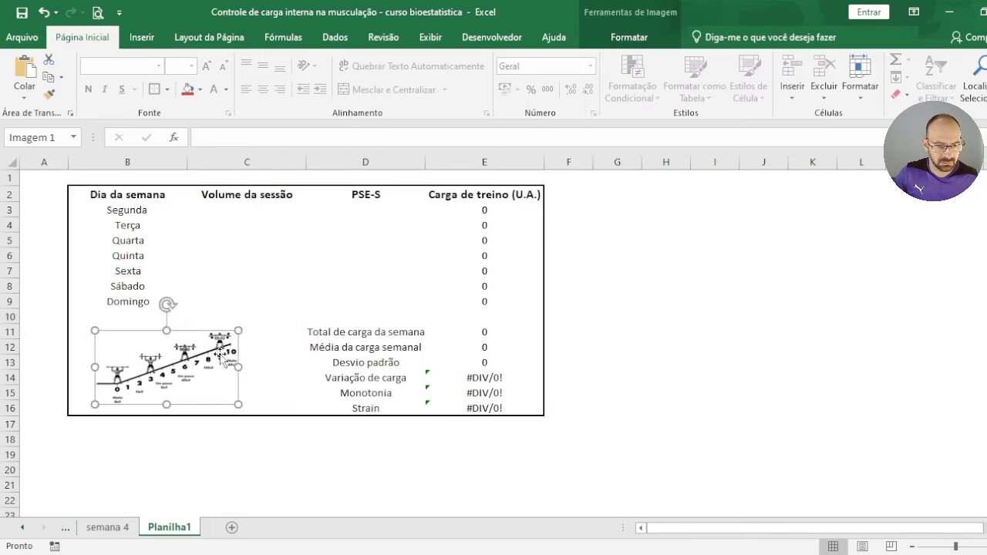
{"action": "left_click_drag", "start_coordinate": [243, 395], "coordinate": [255, 402]}
{"action": "left_click", "coordinate": [371, 458]}
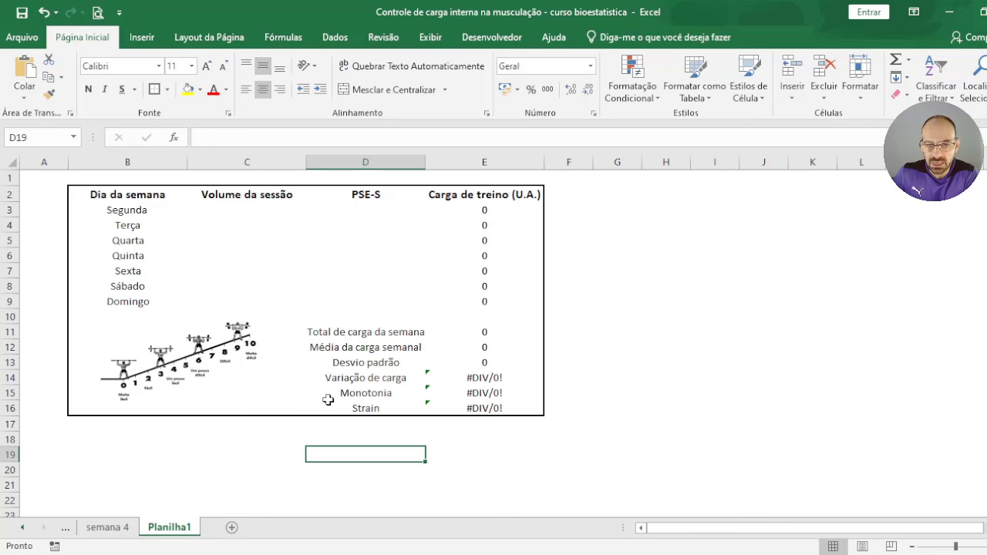
Enter the Volume da sessão values for Segunda through Domingo in C3:C9: 20, 15, 20, 15, 25, 25 and 0.
{"action": "left_click", "coordinate": [272, 215]}
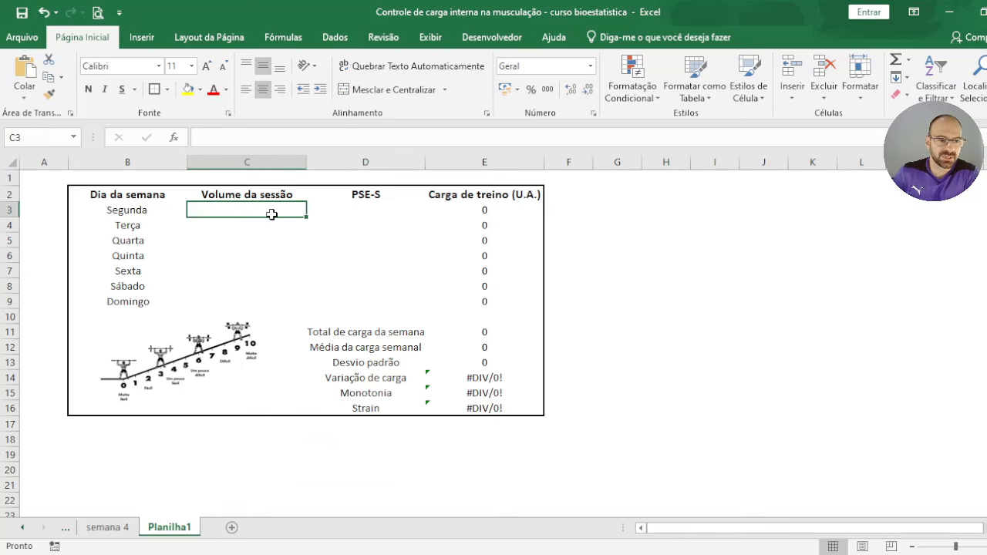
{"action": "type", "text": "20"}
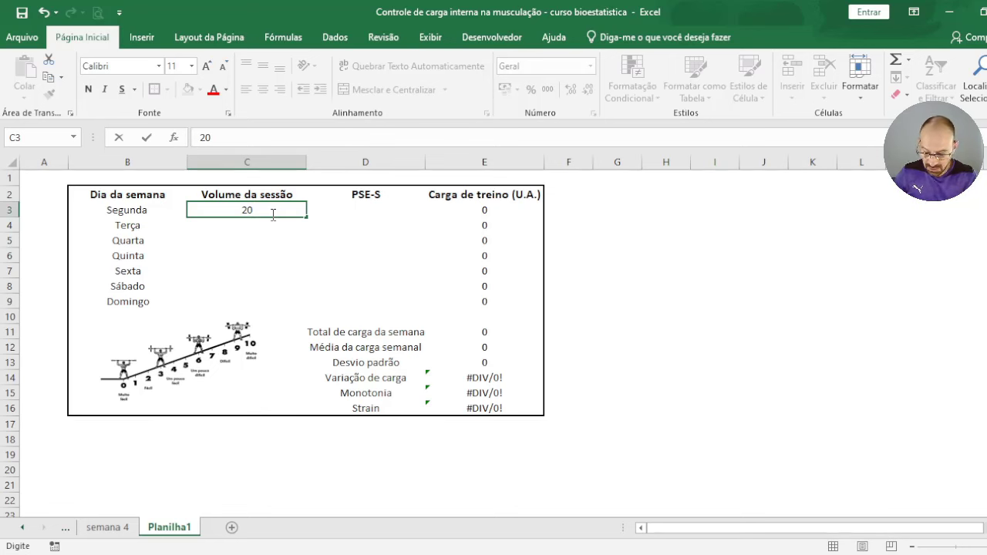
{"action": "key", "text": "Return"}
{"action": "type", "text": "15"}
{"action": "key", "text": "Return"}
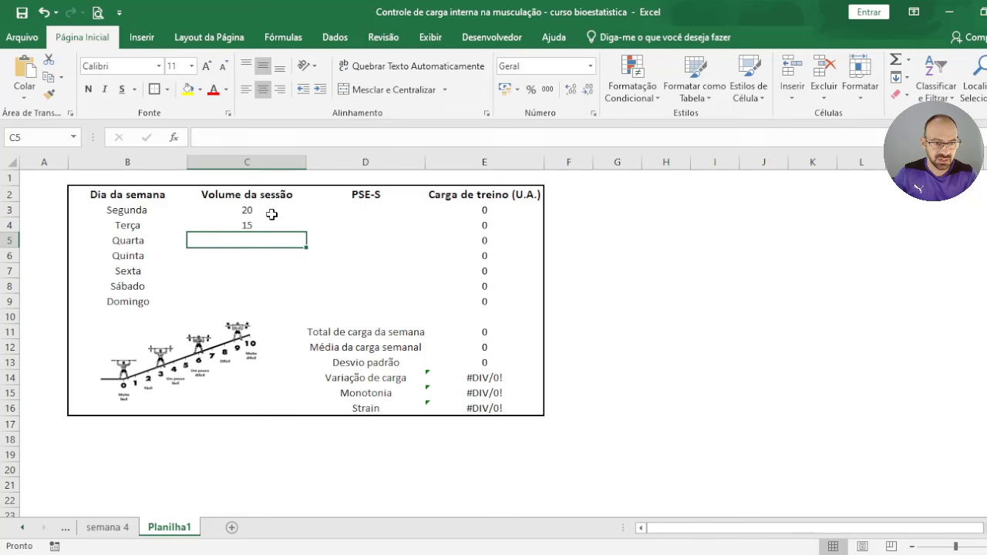
{"action": "type", "text": "20"}
{"action": "key", "text": "Return"}
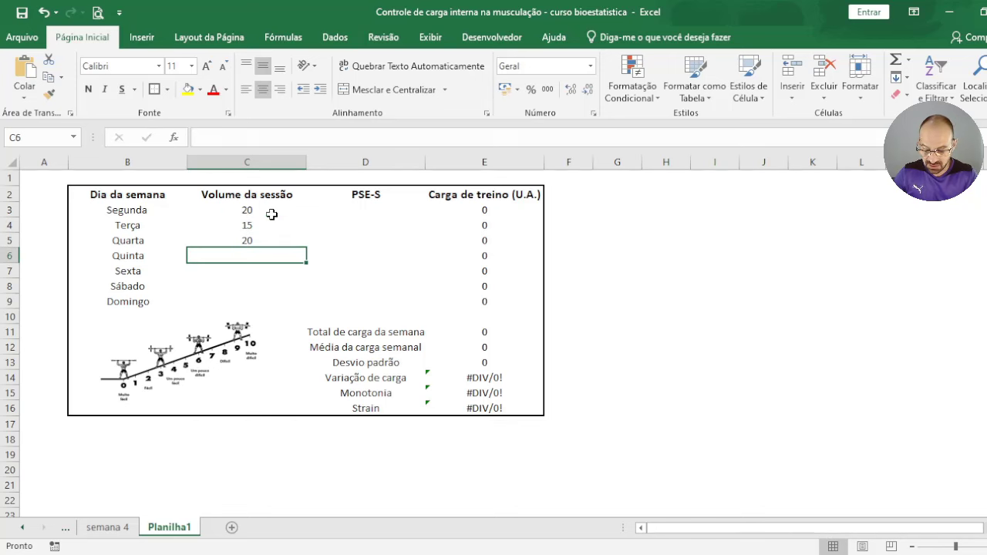
{"action": "type", "text": "15"}
{"action": "key", "text": "Return"}
{"action": "type", "text": "25"}
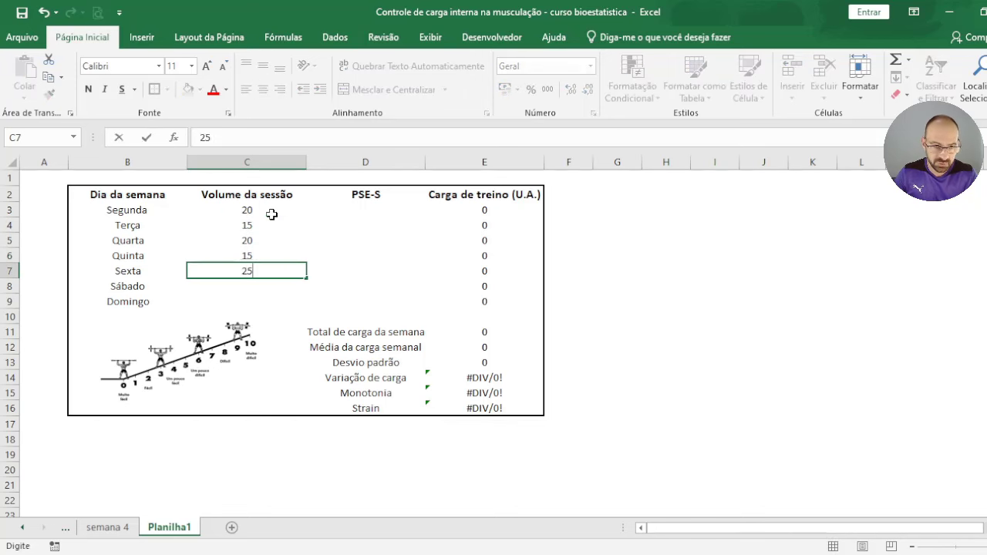
{"action": "key", "text": "Return"}
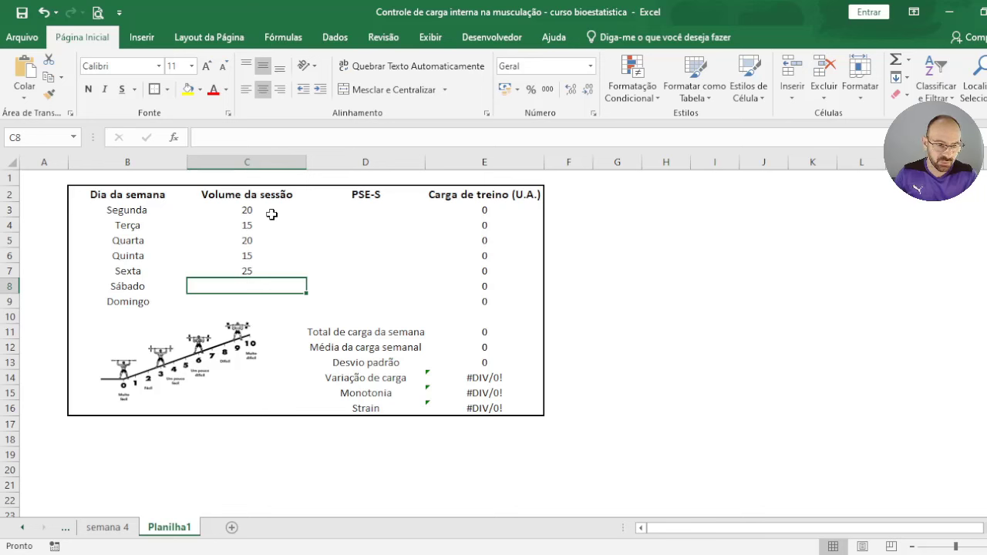
{"action": "type", "text": "25"}
{"action": "key", "text": "Return"}
{"action": "type", "text": "0"}
{"action": "key", "text": "Tab"}
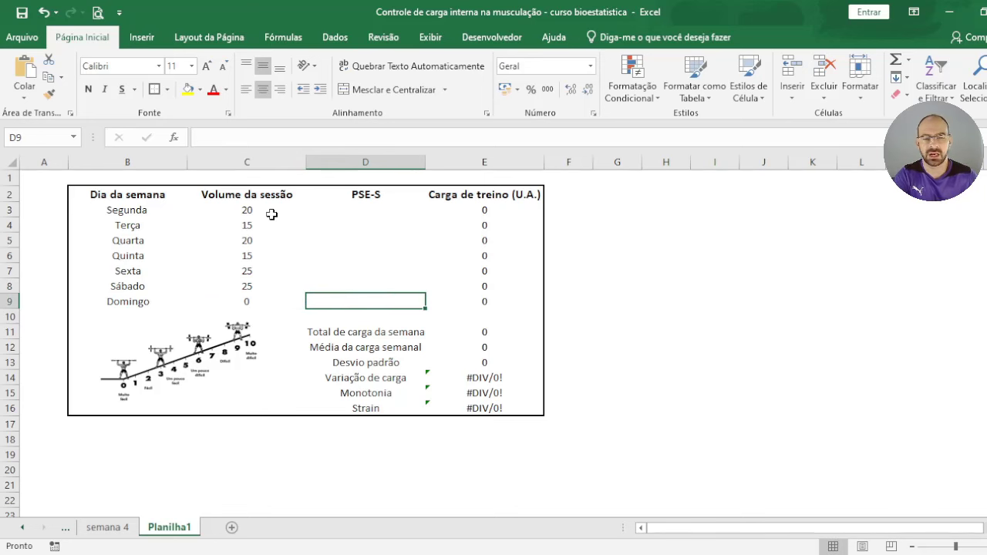
{"action": "key", "text": "Up"}
{"action": "key", "text": "Up"}
{"action": "key", "text": "Up"}
{"action": "key", "text": "Up"}
{"action": "key", "text": "Up"}
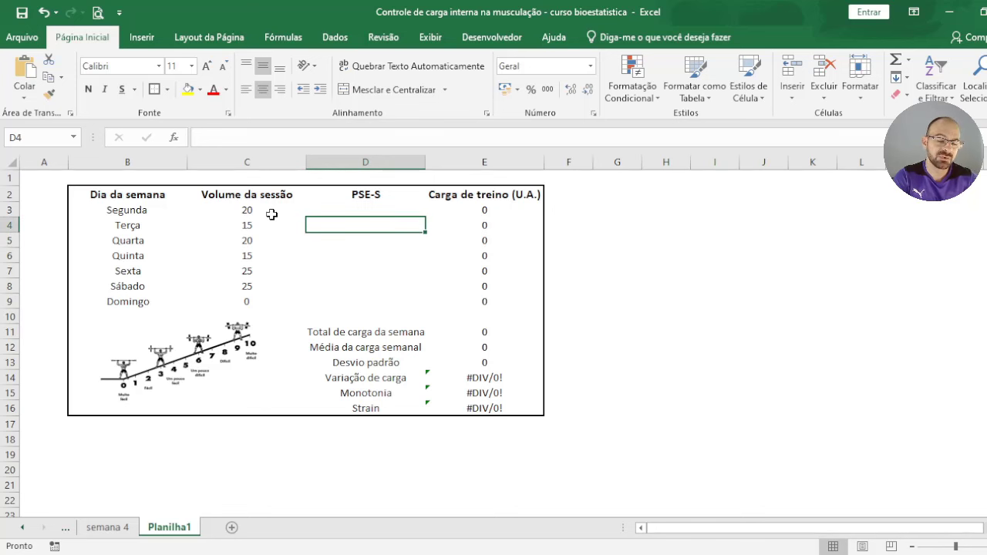
{"action": "key", "text": "Up"}
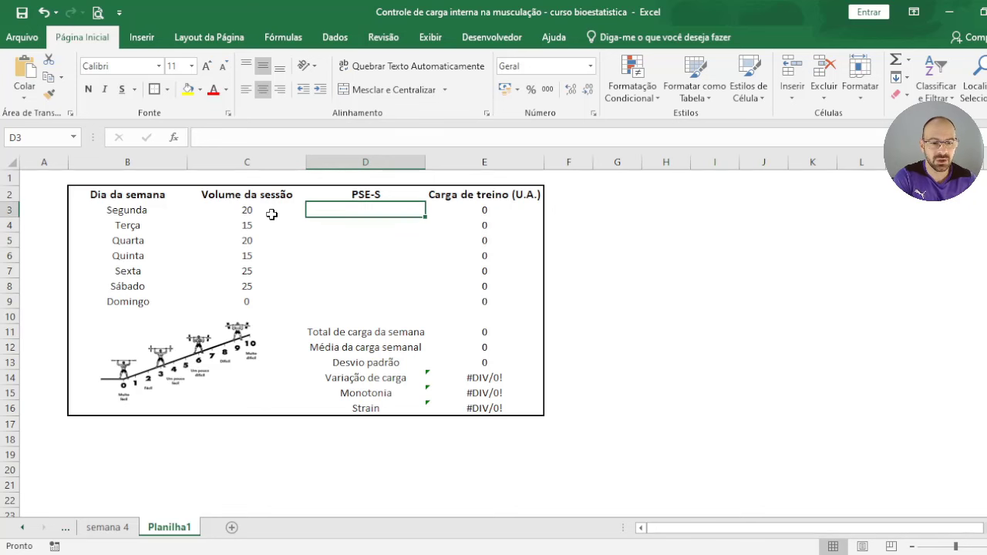
Enlarge the effort scale image on the semana 4 sheet to examine its ratings, undo the enlargement and return to Planilha1.
{"action": "left_click", "coordinate": [113, 528]}
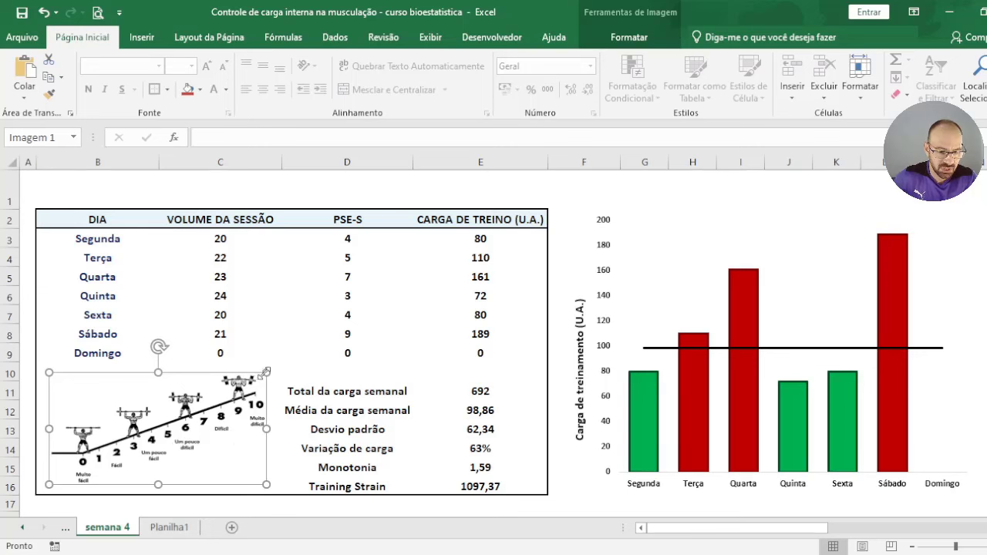
{"action": "left_click_drag", "start_coordinate": [266, 373], "coordinate": [523, 241]}
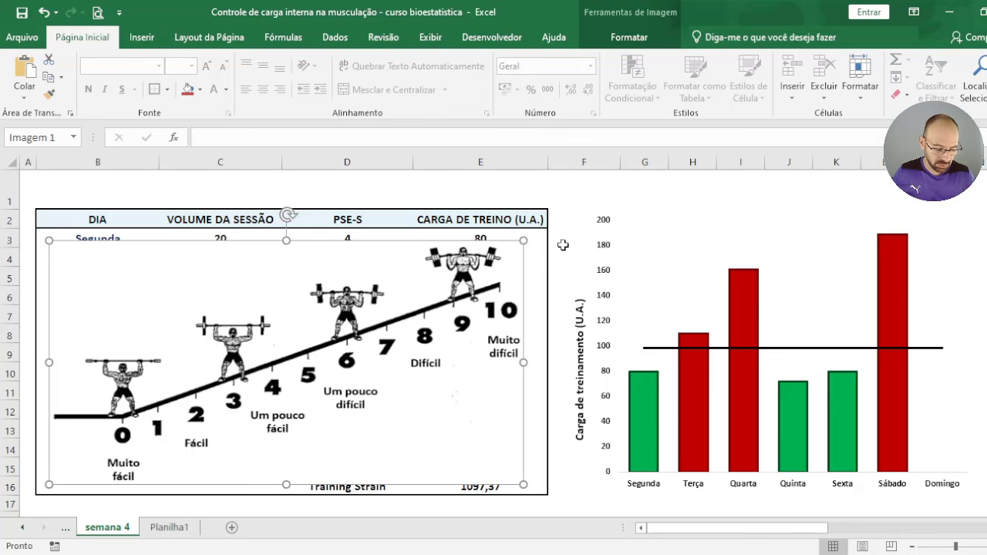
{"action": "key", "text": "ctrl+z"}
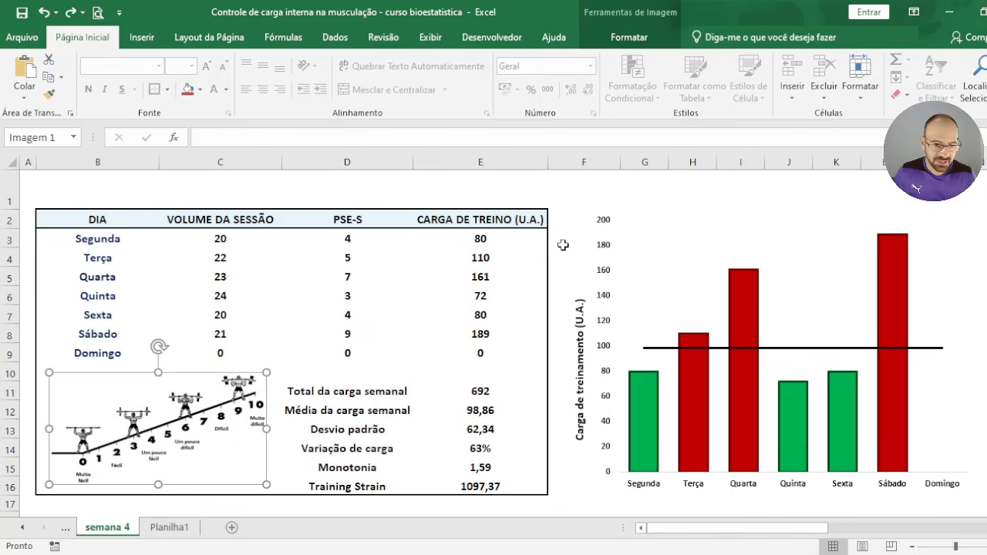
{"action": "key", "text": "ctrl+Page_Down"}
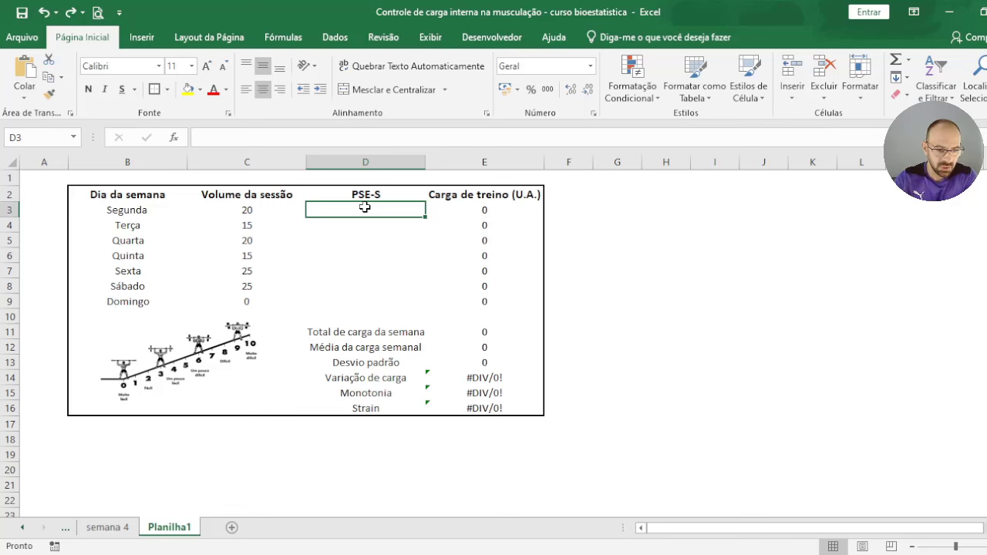
Enter the PSE-S values for Segunda through Domingo in D3:D9: 6, 4, 6, 5, 8, 8 and 0.
{"action": "type", "text": "6"}
{"action": "key", "text": "Return"}
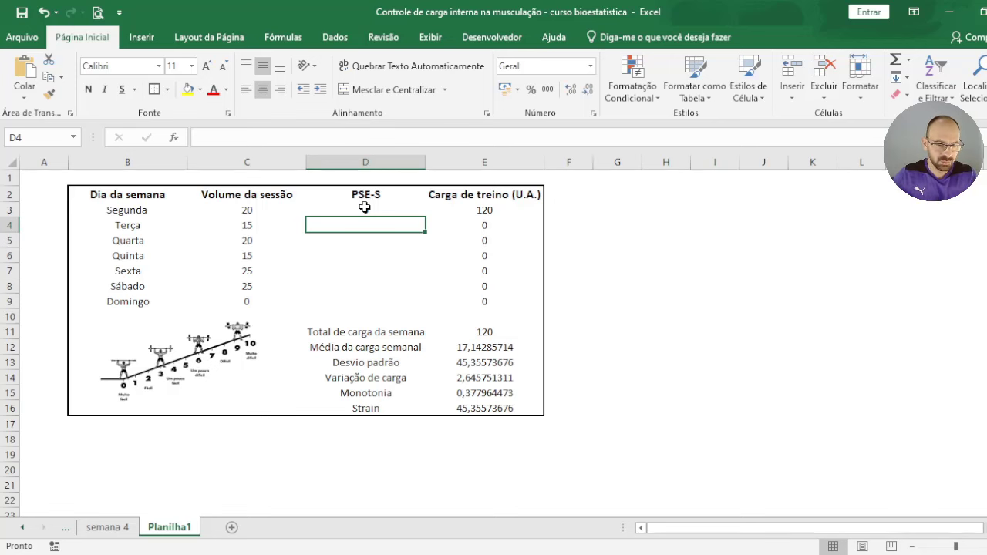
{"action": "type", "text": "4"}
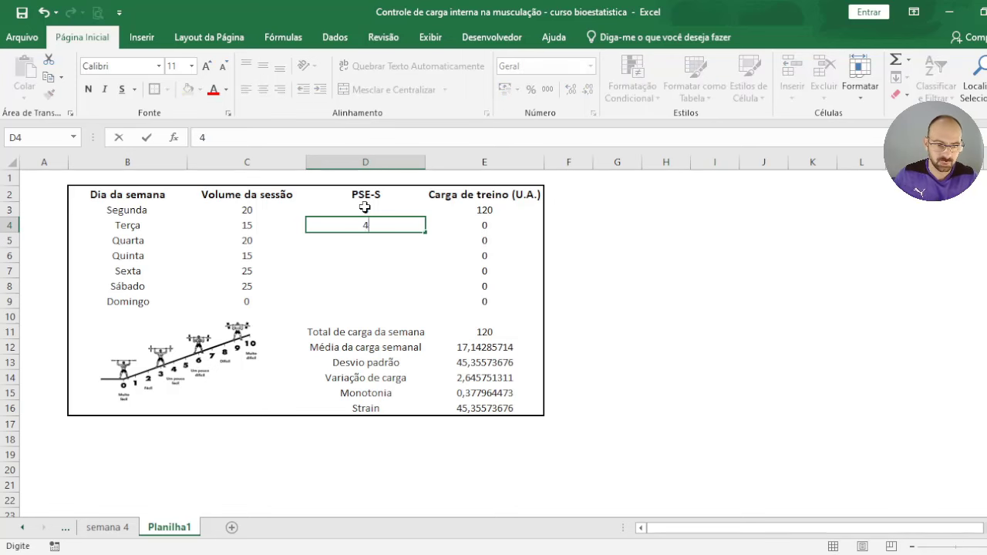
{"action": "key", "text": "Return"}
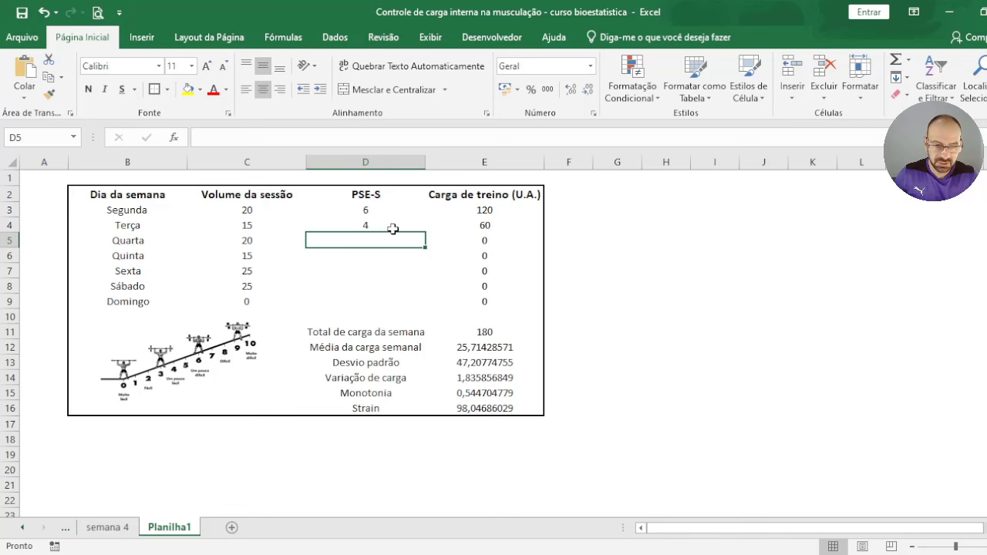
{"action": "type", "text": "6"}
{"action": "key", "text": "Return"}
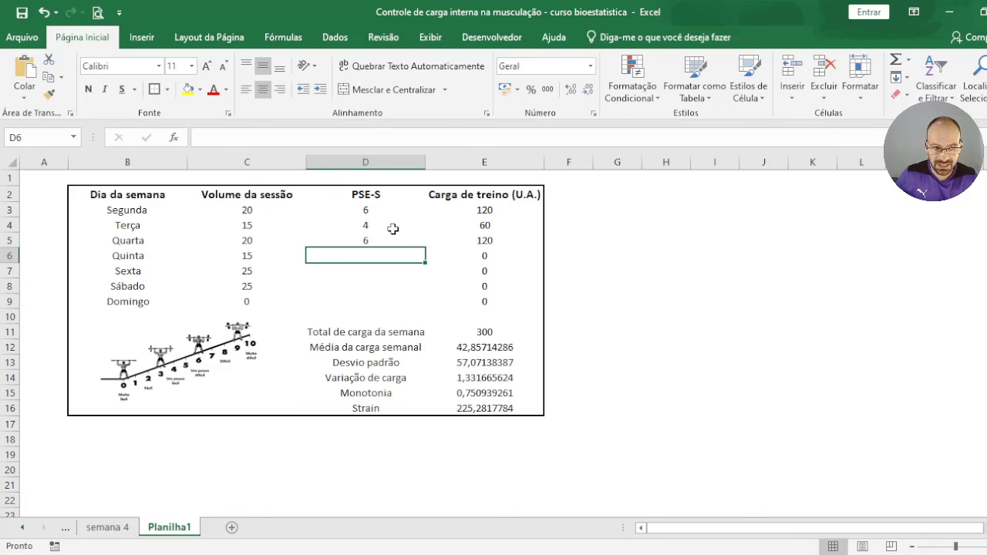
{"action": "type", "text": "5"}
{"action": "key", "text": "Return"}
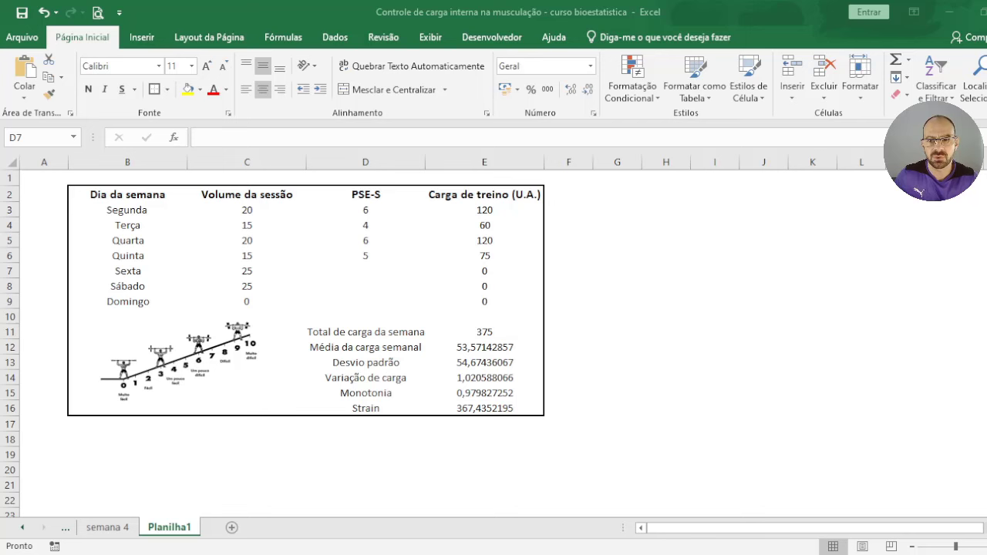
{"action": "key", "text": "alt+Tab"}
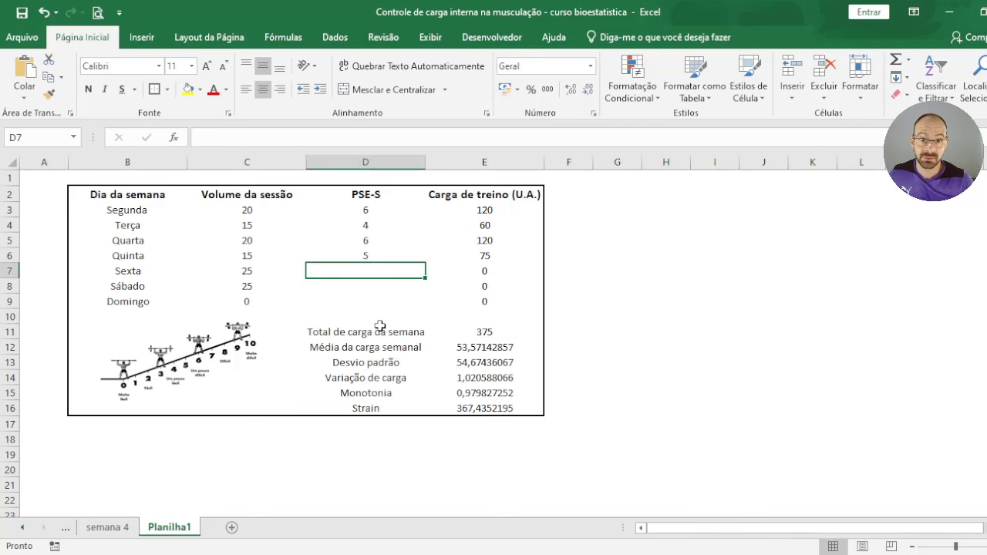
{"action": "left_click", "coordinate": [479, 252]}
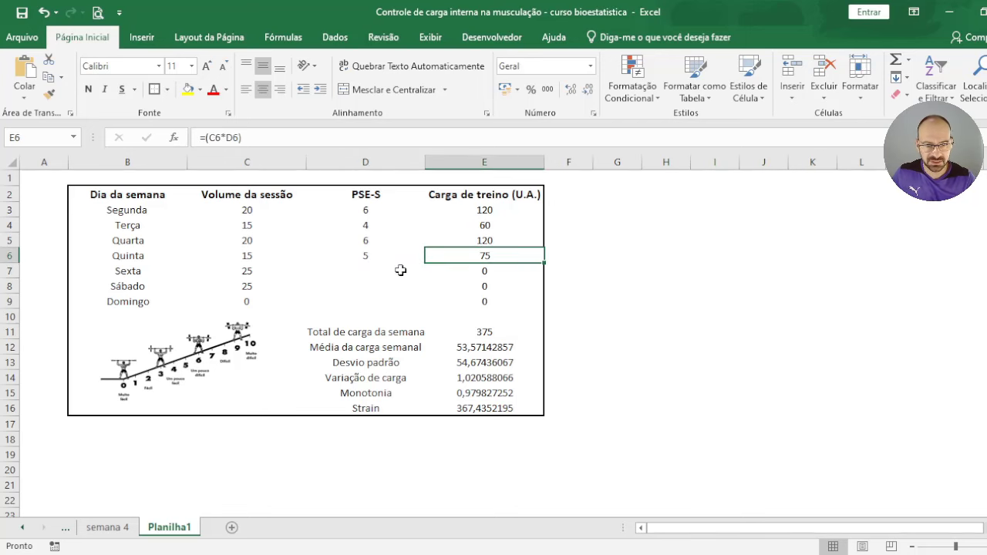
{"action": "left_click", "coordinate": [375, 273]}
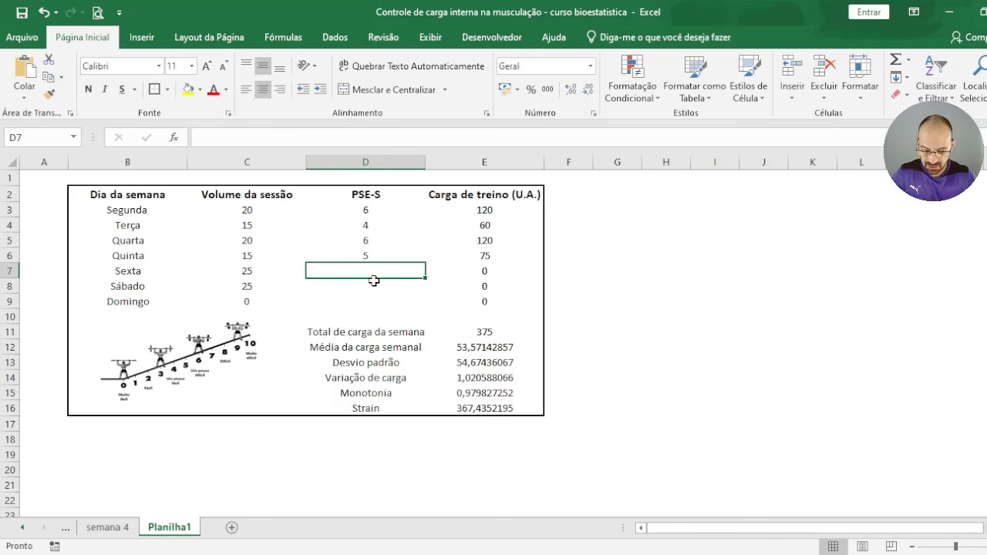
{"action": "type", "text": "8"}
{"action": "key", "text": "Return"}
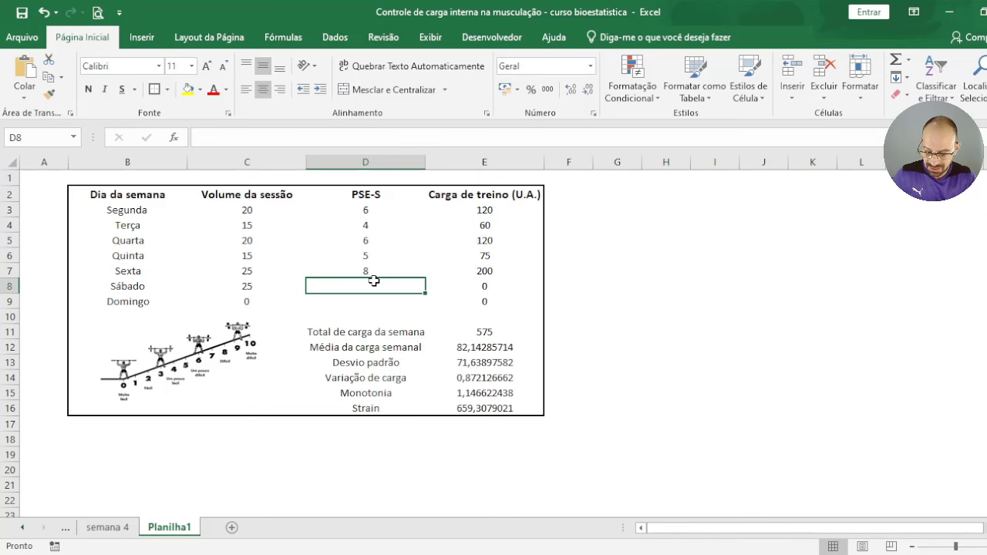
{"action": "type", "text": "8"}
{"action": "key", "text": "Return"}
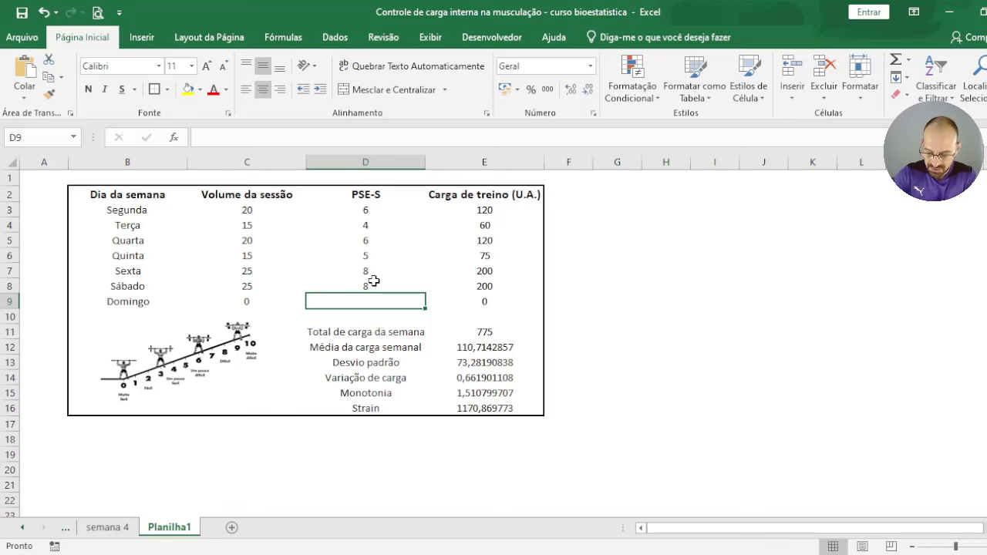
{"action": "type", "text": "0"}
{"action": "key", "text": "Return"}
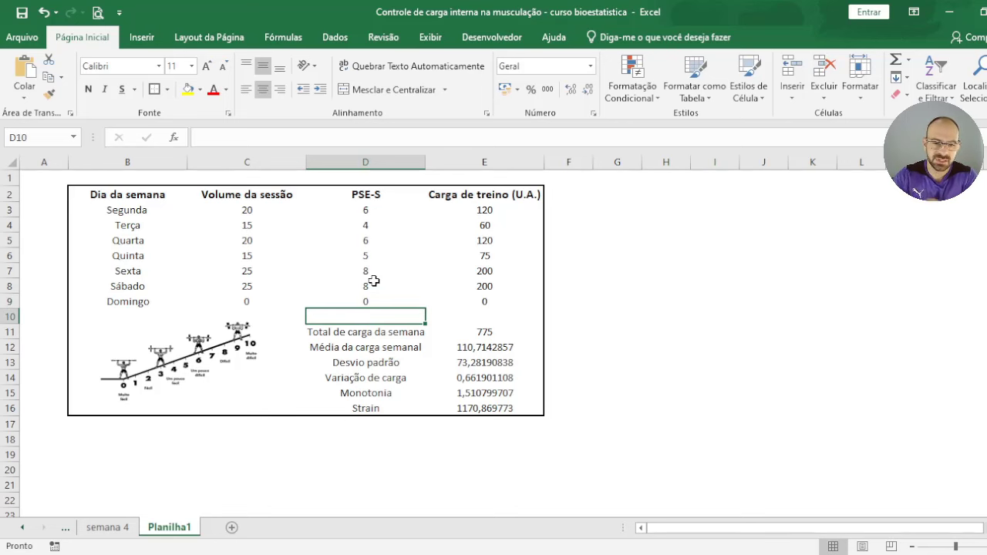
Format the summary statistics from Média da carga semanal to Strain, E12:E16, with two decimal places.
{"action": "left_click_drag", "start_coordinate": [500, 349], "coordinate": [499, 407]}
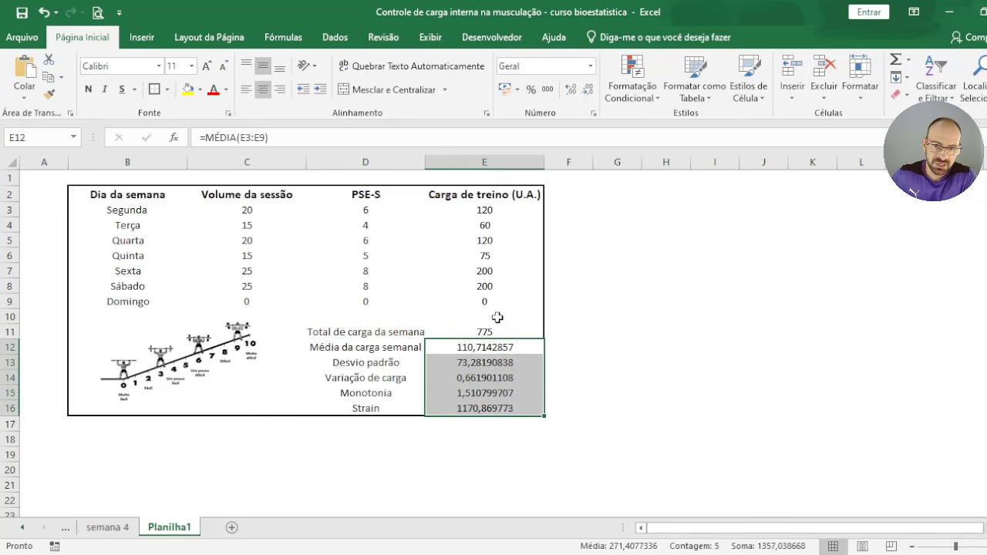
{"action": "left_click", "coordinate": [588, 93]}
{"action": "left_click", "coordinate": [588, 93]}
{"action": "left_click", "coordinate": [587, 93]}
{"action": "left_click", "coordinate": [588, 92]}
{"action": "left_click", "coordinate": [588, 93]}
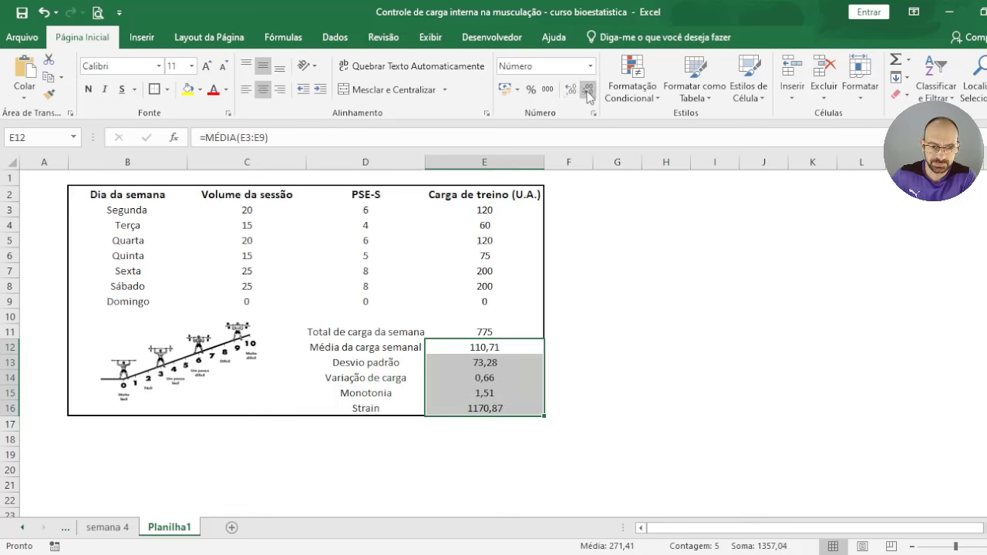
Try one decimal place for the summary statistics in E12:E16 and restore two decimal places.
{"action": "left_click", "coordinate": [588, 92]}
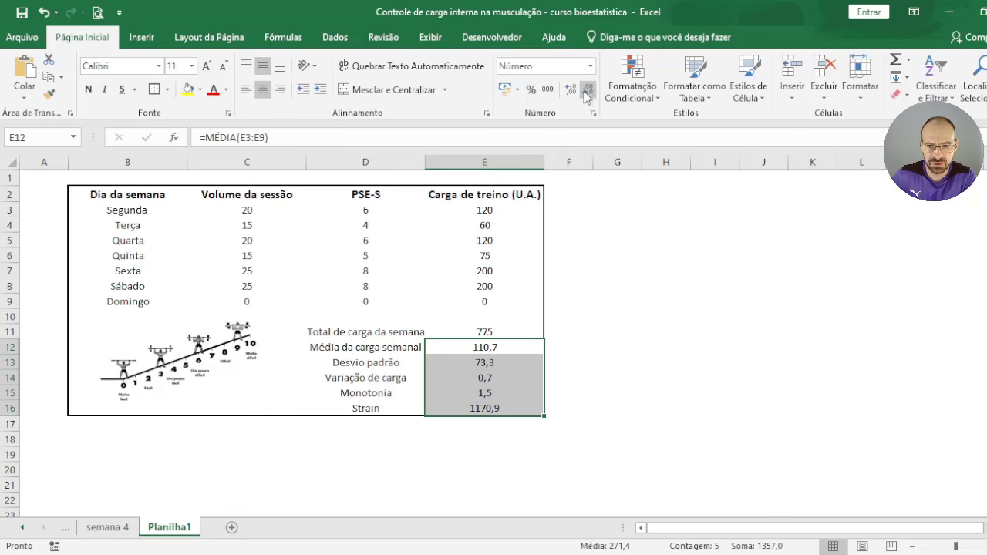
{"action": "left_click", "coordinate": [571, 90]}
{"action": "left_click", "coordinate": [595, 358]}
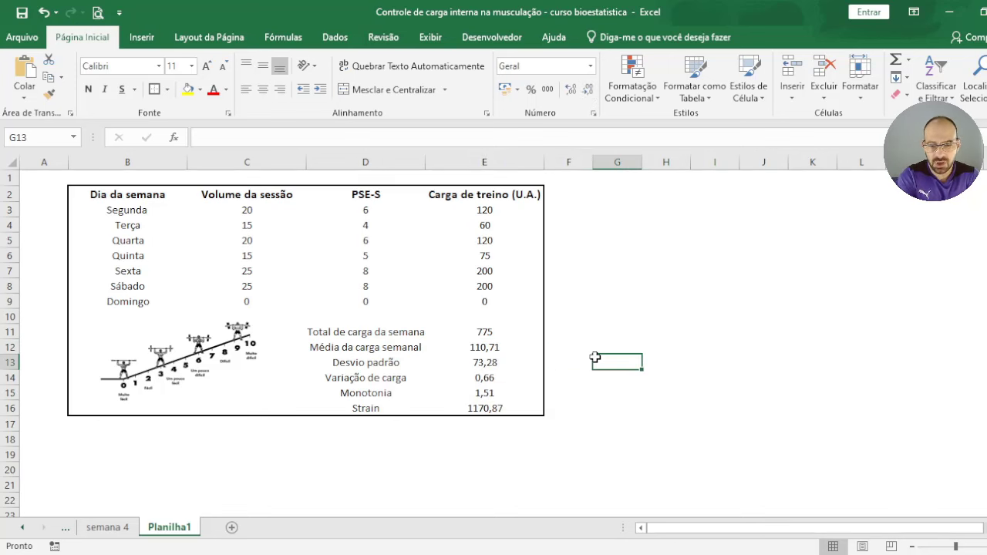
Enlarge the effort scale image slightly and reposition it within the area below the weekday rows.
{"action": "left_click", "coordinate": [205, 364]}
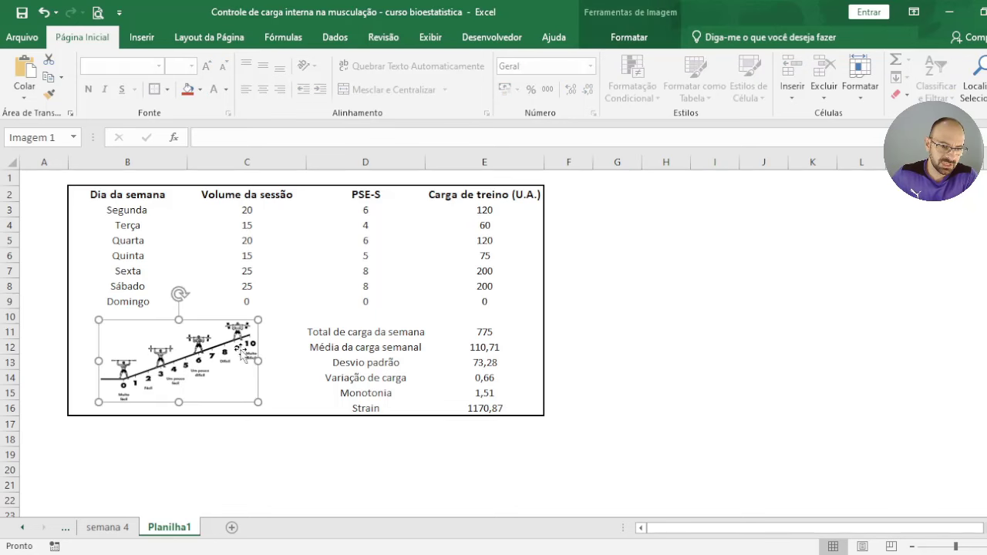
{"action": "left_click_drag", "start_coordinate": [257, 318], "coordinate": [230, 342]}
{"action": "left_click", "coordinate": [457, 334]}
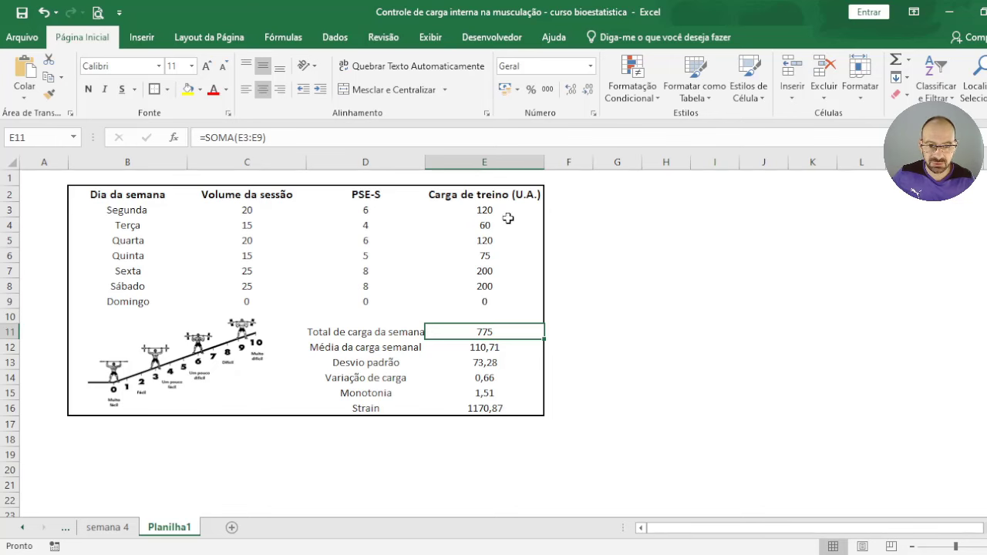
Review the training load formulas in E3:E9 and the weekly mean, standard deviation and load variation formulas.
{"action": "left_click_drag", "start_coordinate": [508, 219], "coordinate": [510, 302]}
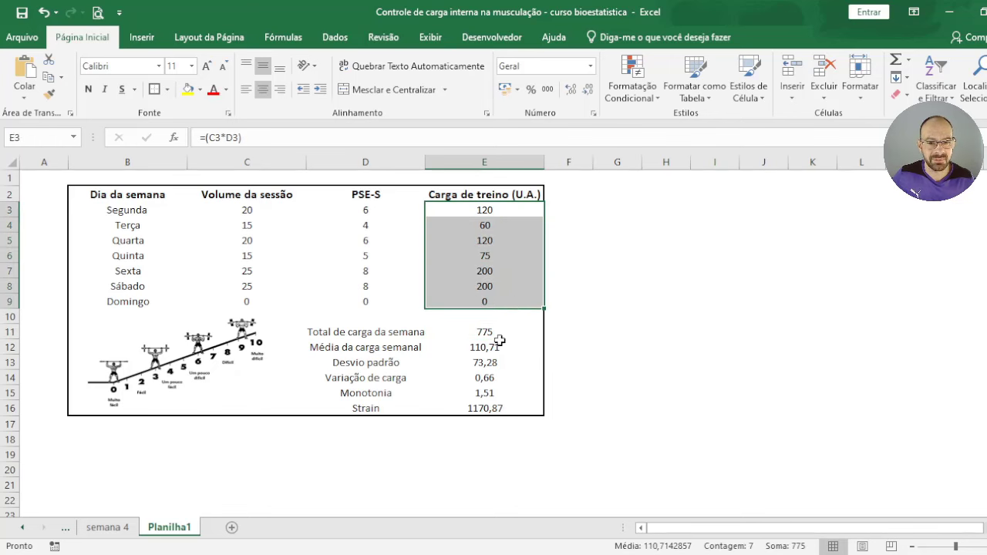
{"action": "left_click", "coordinate": [500, 344]}
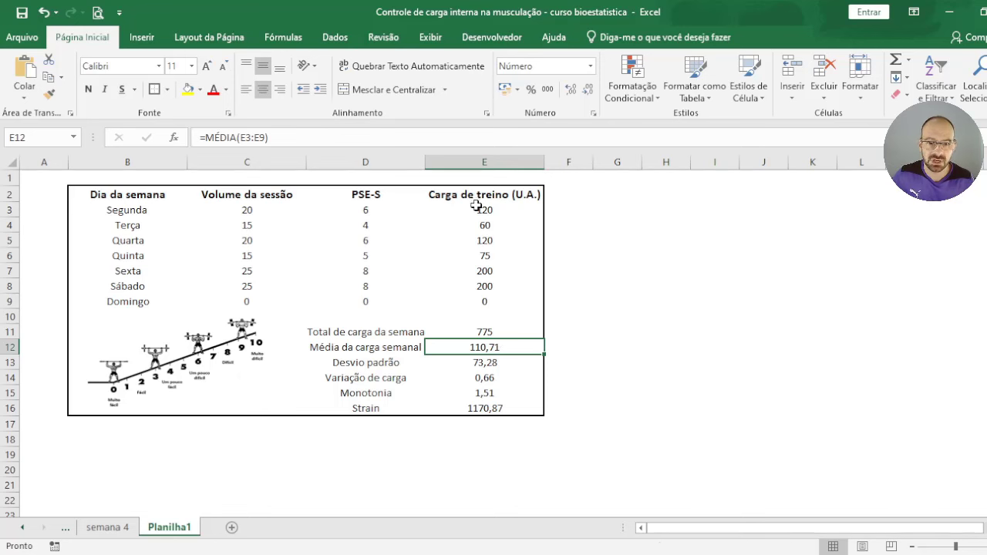
{"action": "left_click_drag", "start_coordinate": [479, 207], "coordinate": [487, 298]}
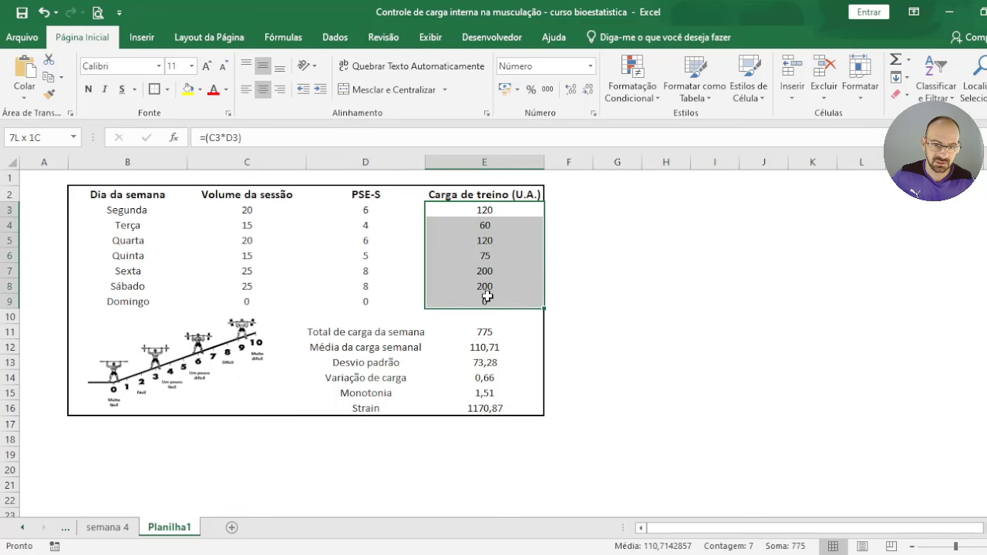
{"action": "left_click", "coordinate": [486, 345]}
{"action": "left_click", "coordinate": [489, 239]}
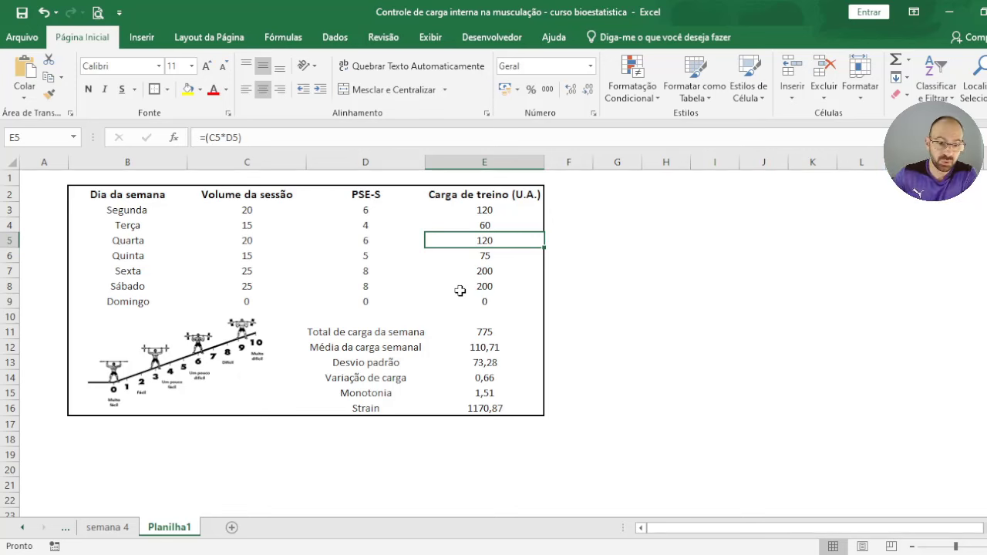
{"action": "left_click", "coordinate": [482, 378]}
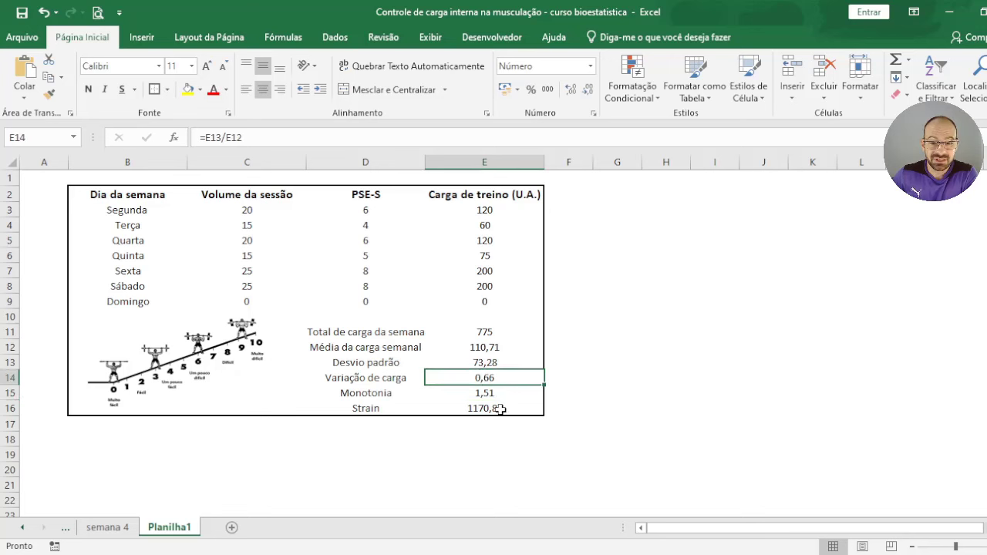
{"action": "left_click", "coordinate": [494, 363]}
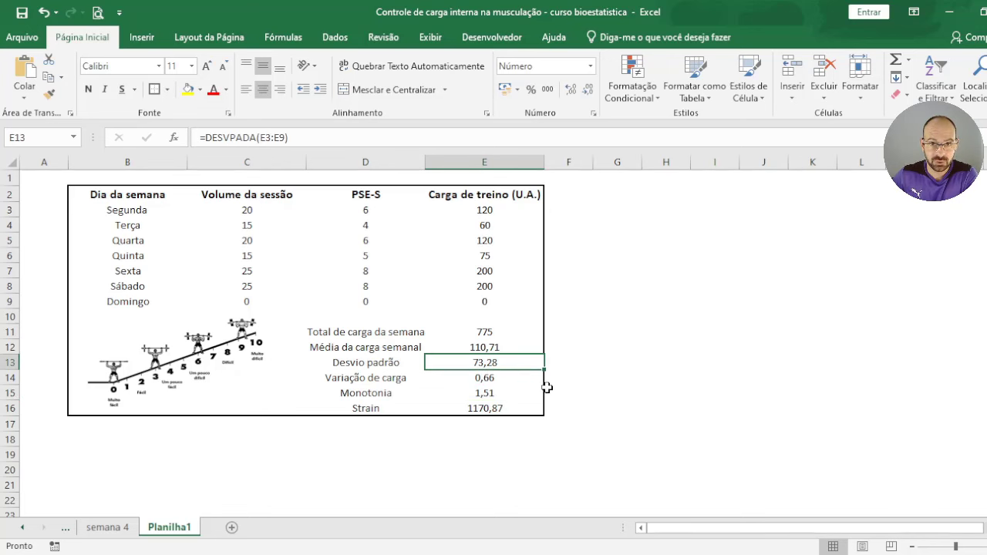
{"action": "left_click", "coordinate": [368, 380]}
Format the Variação de carga value in E14 as a percentage with two decimal places.
{"action": "left_click", "coordinate": [471, 378]}
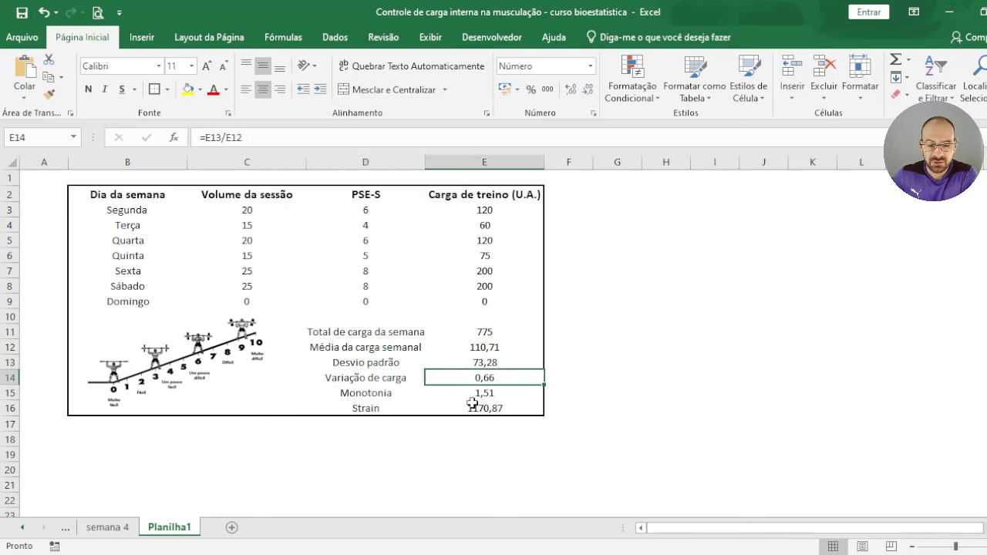
{"action": "left_click", "coordinate": [591, 66]}
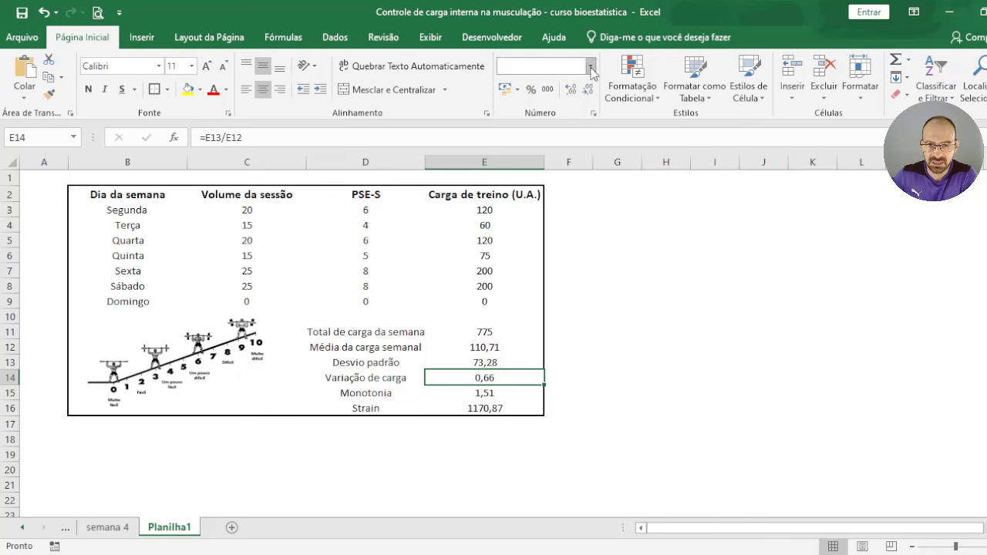
{"action": "left_click", "coordinate": [597, 336]}
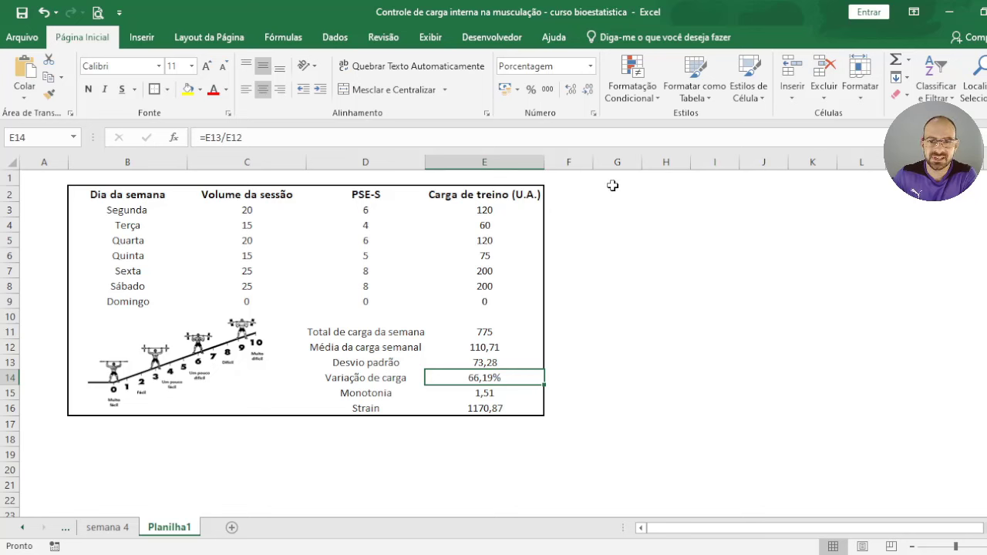
{"action": "left_click", "coordinate": [606, 346]}
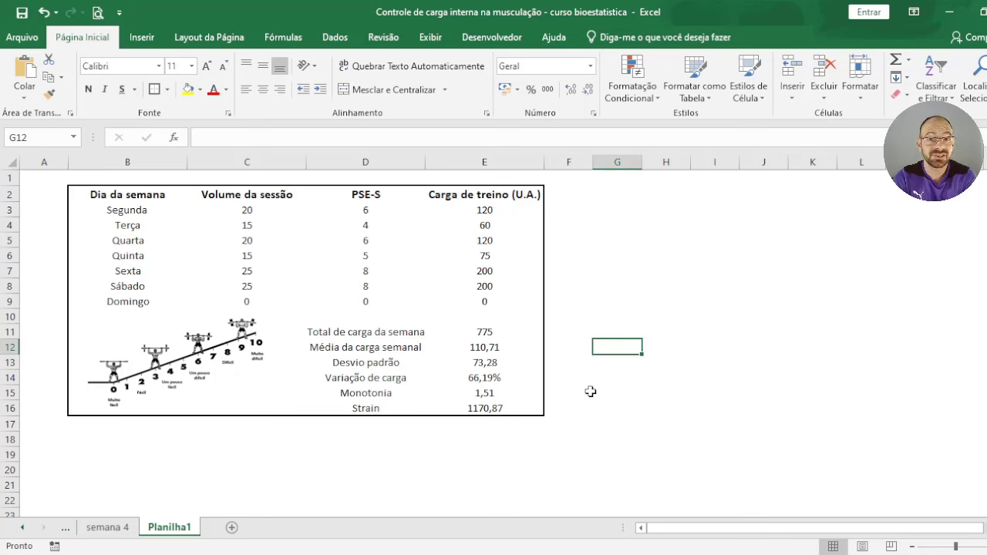
Check the Monotonia formula, examine the reference chart on the semana 4 sheet and return to Planilha1.
{"action": "left_click", "coordinate": [490, 396]}
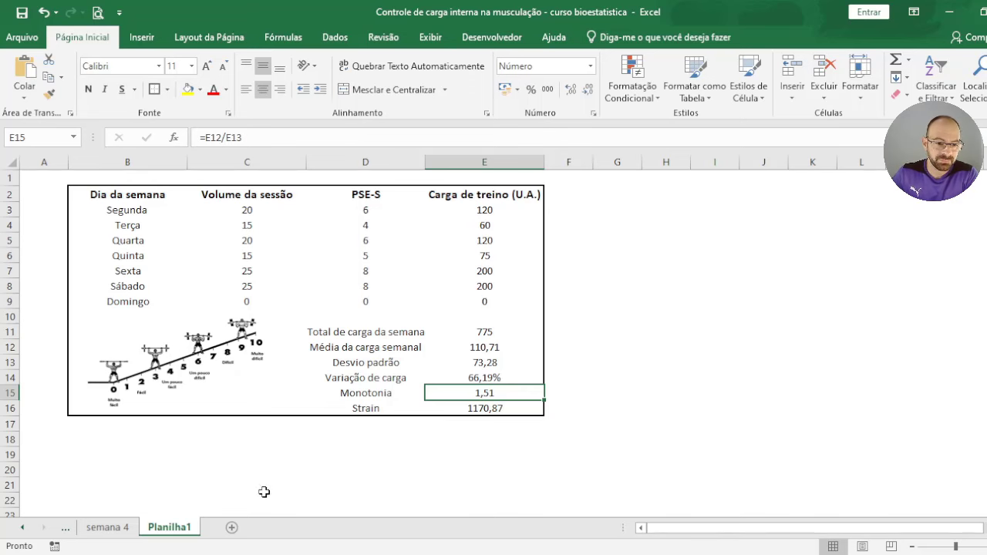
{"action": "left_click", "coordinate": [109, 529]}
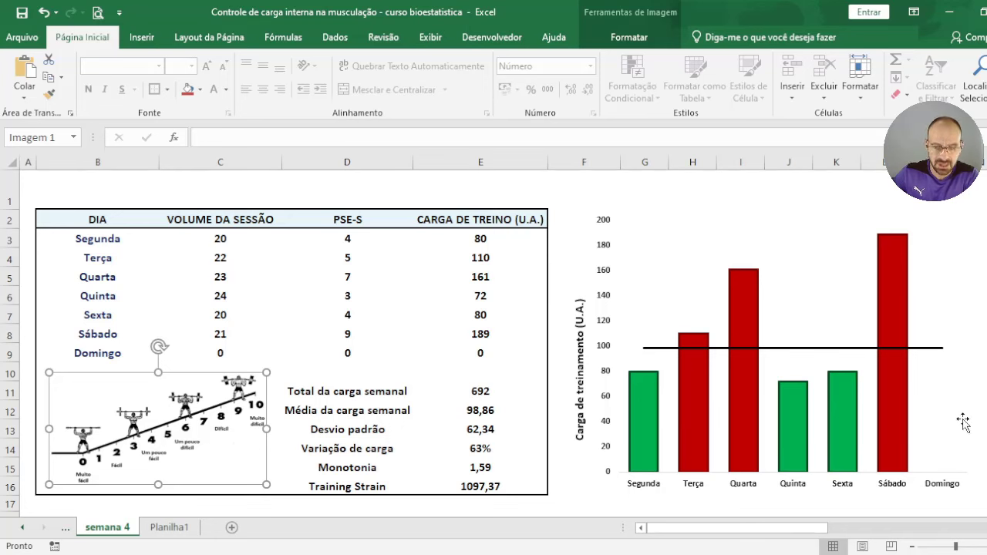
{"action": "left_click", "coordinate": [174, 529]}
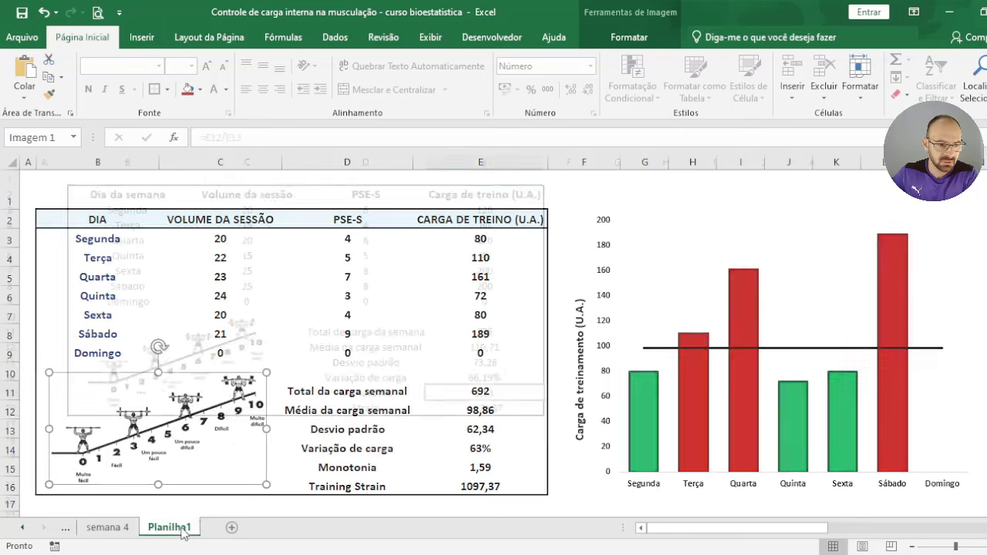
{"action": "left_click", "coordinate": [137, 209]}
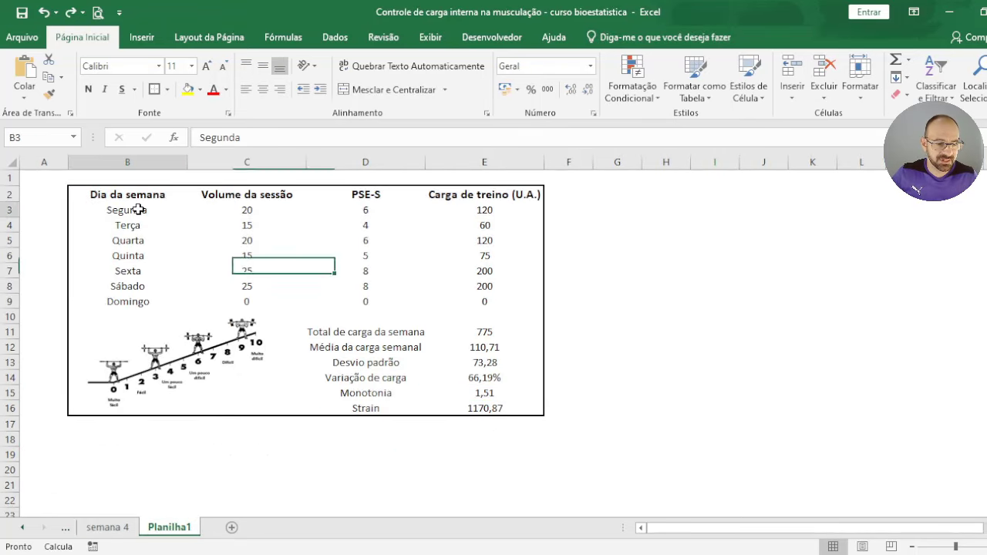
{"action": "left_click_drag", "start_coordinate": [138, 209], "coordinate": [142, 302]}
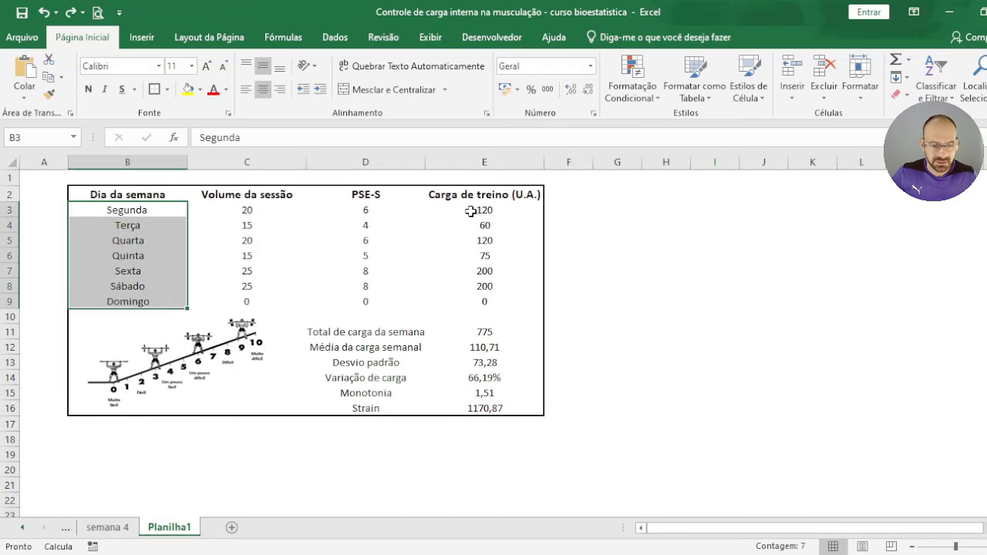
{"action": "key", "text": "ctrl+q"}
{"action": "left_click", "coordinate": [623, 235]}
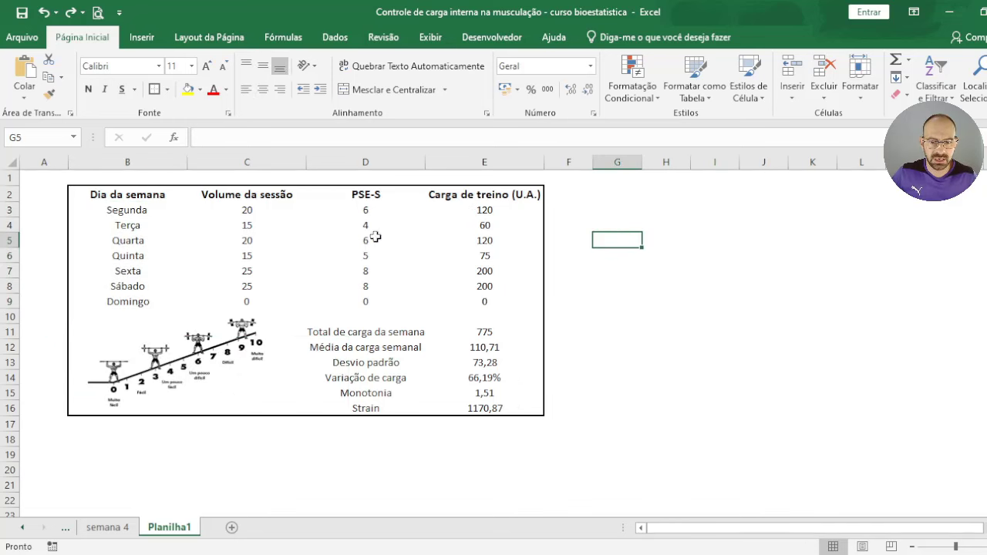
Insert a clustered column chart of Carga de treino by weekday from B3:B9 and E3:E9, and place it beside the table.
{"action": "left_click_drag", "start_coordinate": [158, 212], "coordinate": [149, 298]}
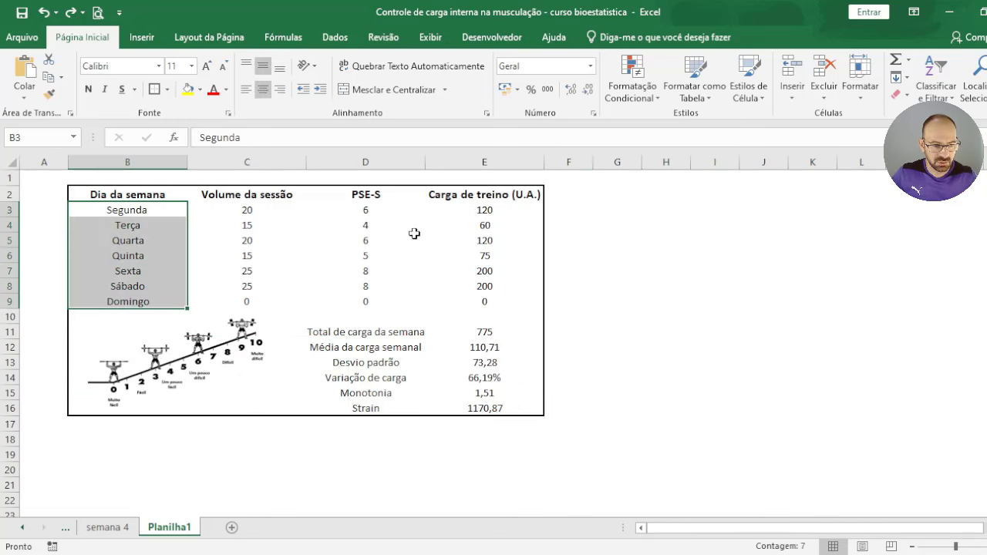
{"action": "left_click_drag", "start_coordinate": [491, 207], "coordinate": [483, 300]}
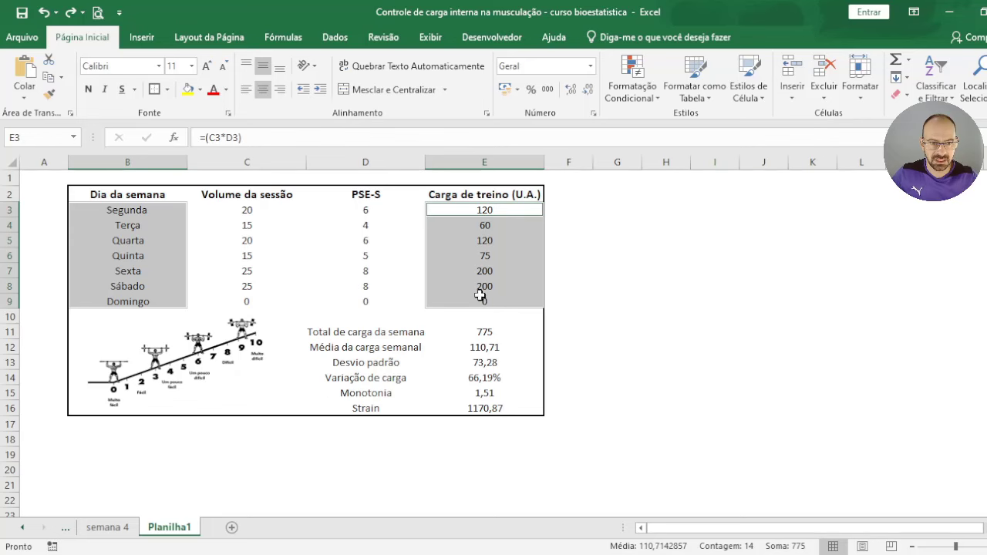
{"action": "left_click", "coordinate": [142, 37]}
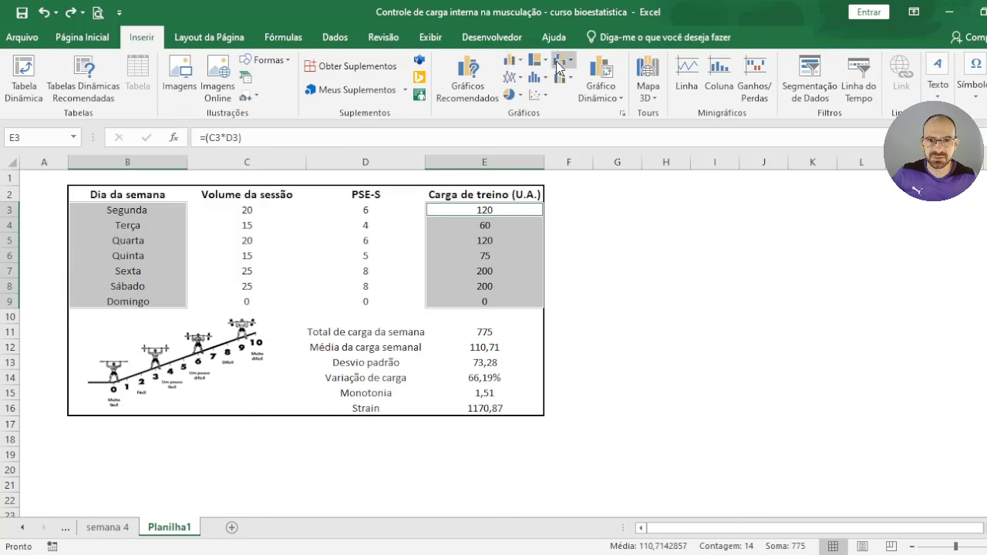
{"action": "left_click", "coordinate": [466, 75]}
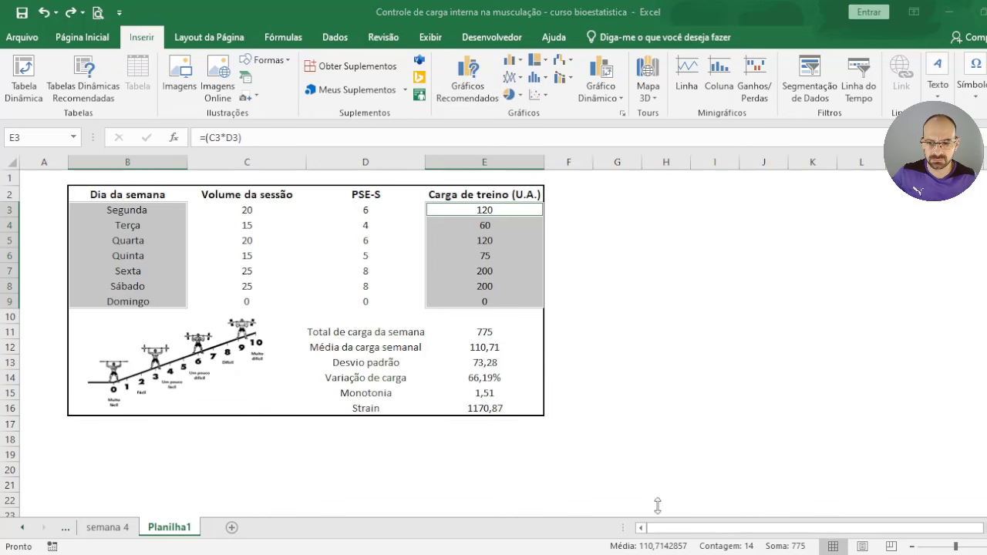
{"action": "key", "text": "alt+F1"}
{"action": "left_click_drag", "start_coordinate": [574, 268], "coordinate": [824, 195]}
Compare the new column chart with the one on the semana 4 sheet and return to Planilha1.
{"action": "left_click", "coordinate": [107, 531]}
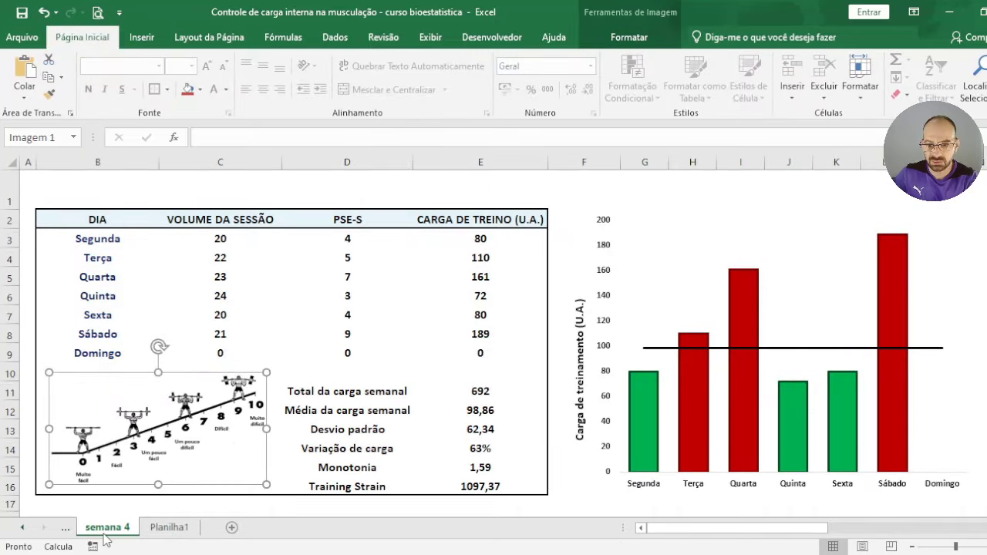
{"action": "left_click", "coordinate": [170, 527]}
{"action": "left_click", "coordinate": [660, 497]}
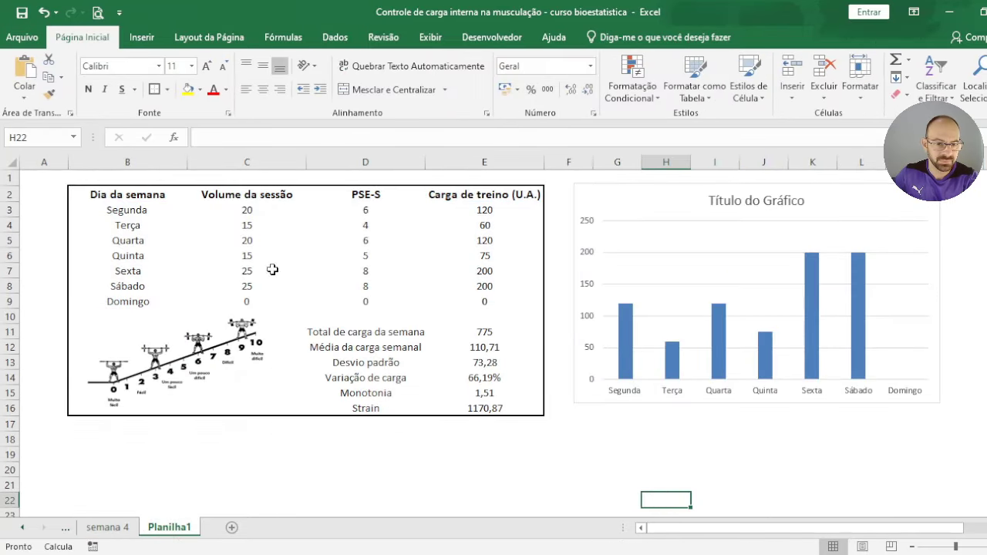
Set Terça's Volume da sessão in C4 to 25 to test the chart's link to the data, and undo the change.
{"action": "left_click", "coordinate": [251, 225]}
{"action": "type", "text": "25"}
{"action": "key", "text": "Return"}
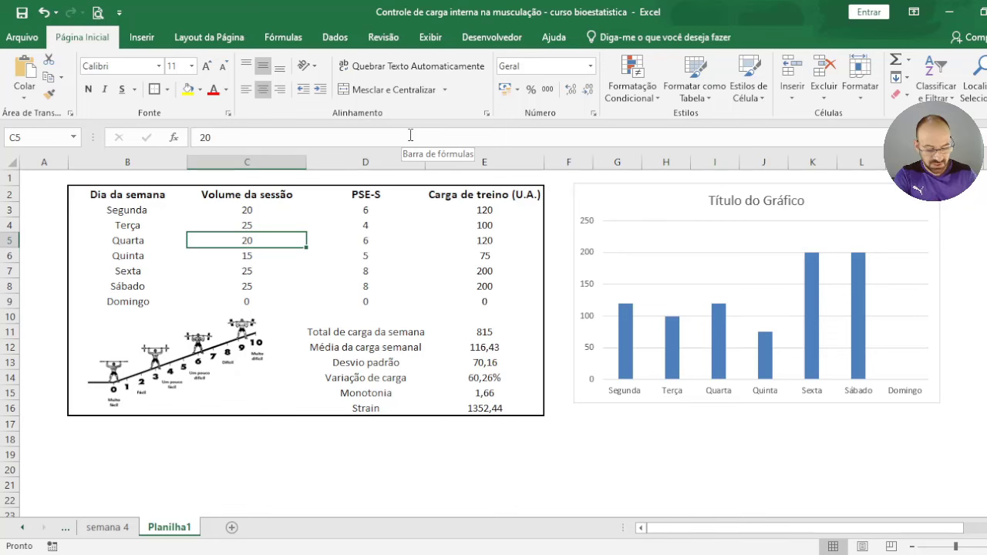
{"action": "key", "text": "ctrl+z"}
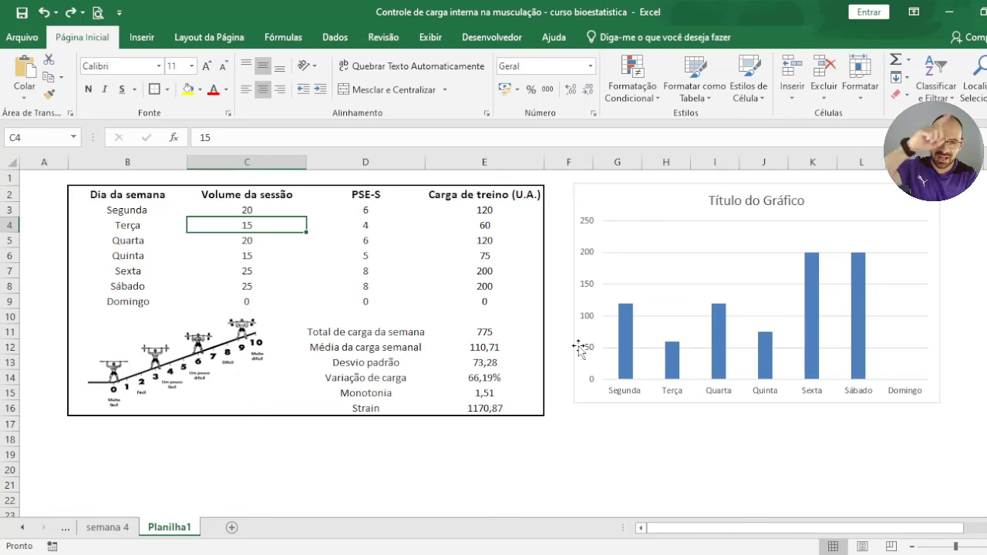
{"action": "left_click", "coordinate": [517, 362]}
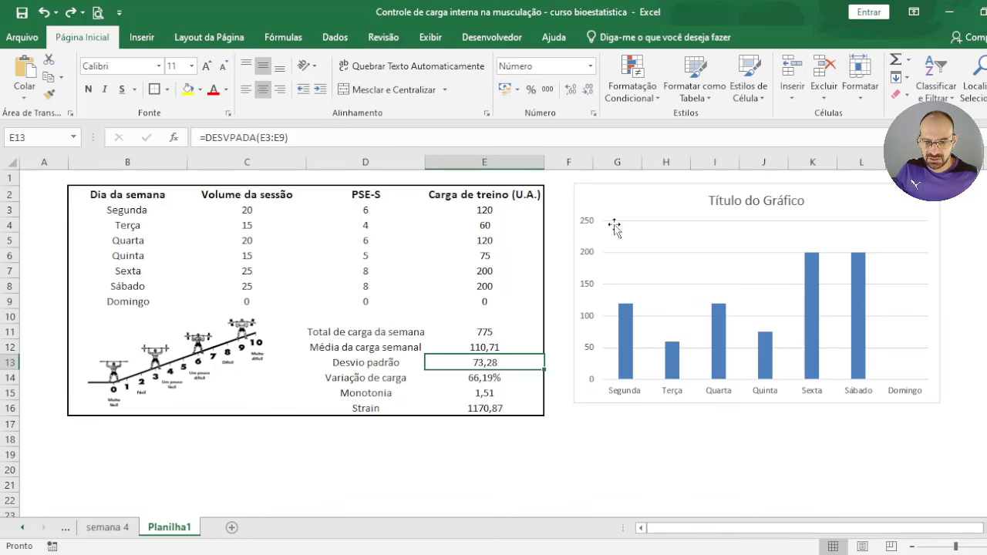
Replace the column chart's placeholder title with "Carga interna".
{"action": "left_click", "coordinate": [733, 202]}
{"action": "left_click_drag", "start_coordinate": [710, 202], "coordinate": [803, 202]}
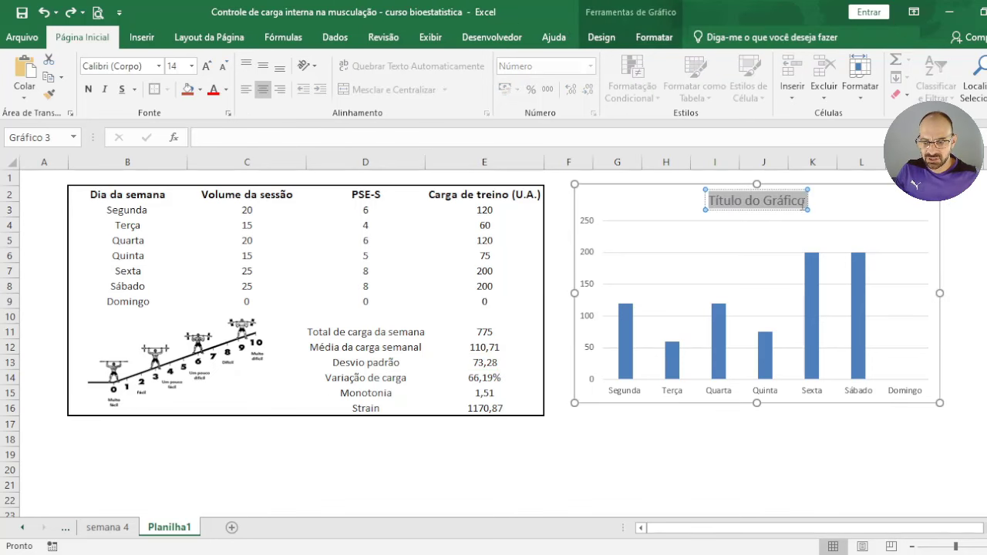
{"action": "type", "text": "Car"}
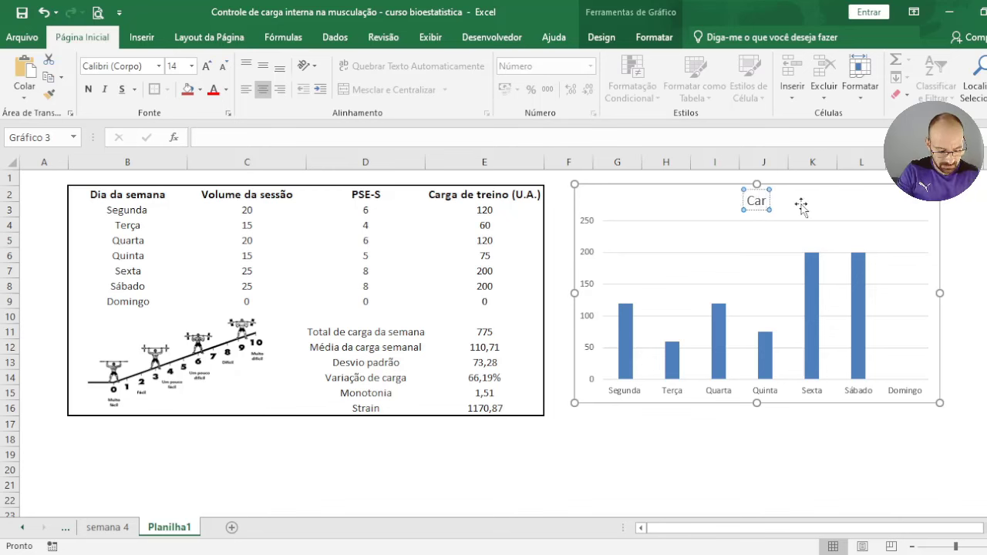
{"action": "type", "text": "ga interna"}
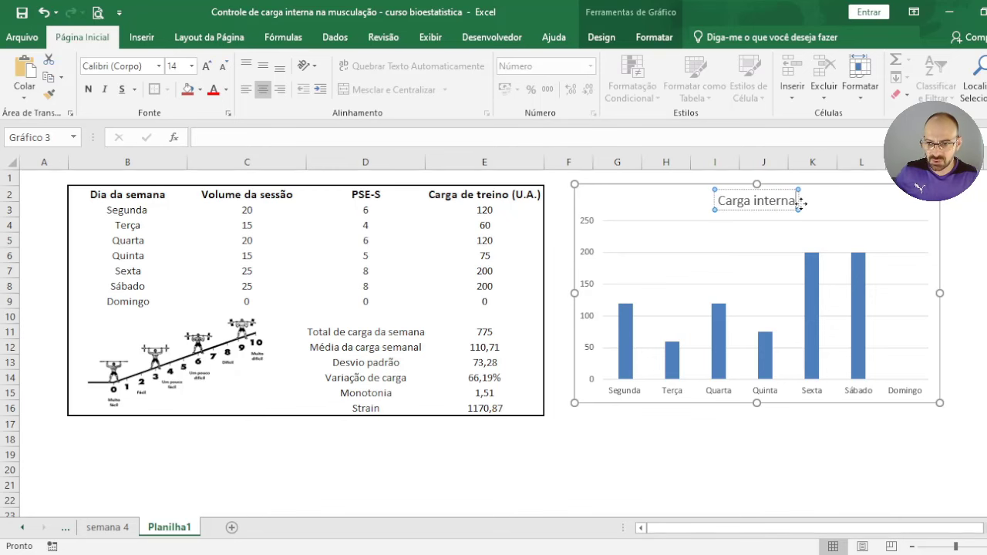
{"action": "left_click", "coordinate": [970, 242]}
Remove the gridlines from the Carga interna chart and select its column series.
{"action": "left_click", "coordinate": [918, 247]}
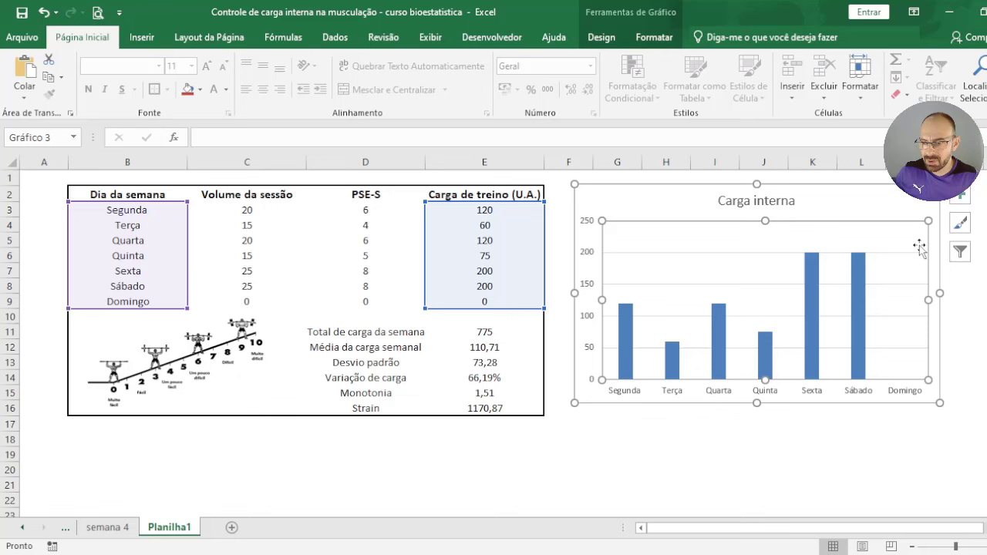
{"action": "left_click", "coordinate": [961, 195]}
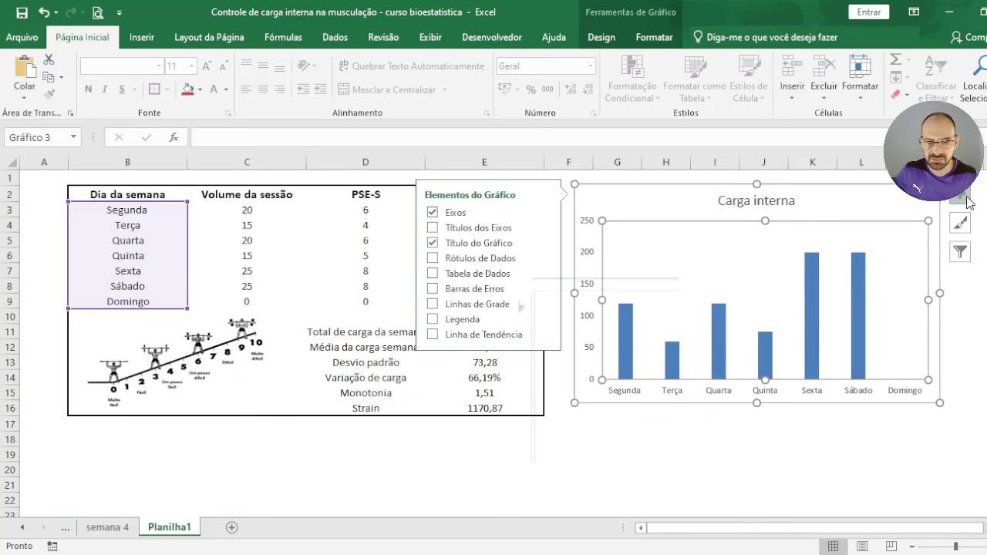
{"action": "left_click", "coordinate": [964, 320]}
{"action": "left_click", "coordinate": [860, 299]}
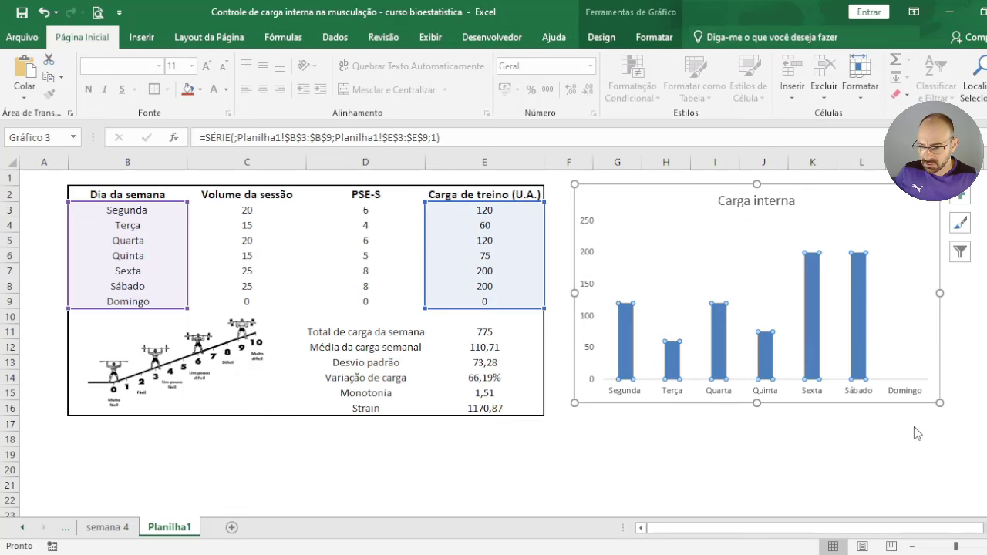
Fill the Carga interna chart's column series with solid dark navy blue and close the series formatting options.
{"action": "key", "text": "ctrl+1"}
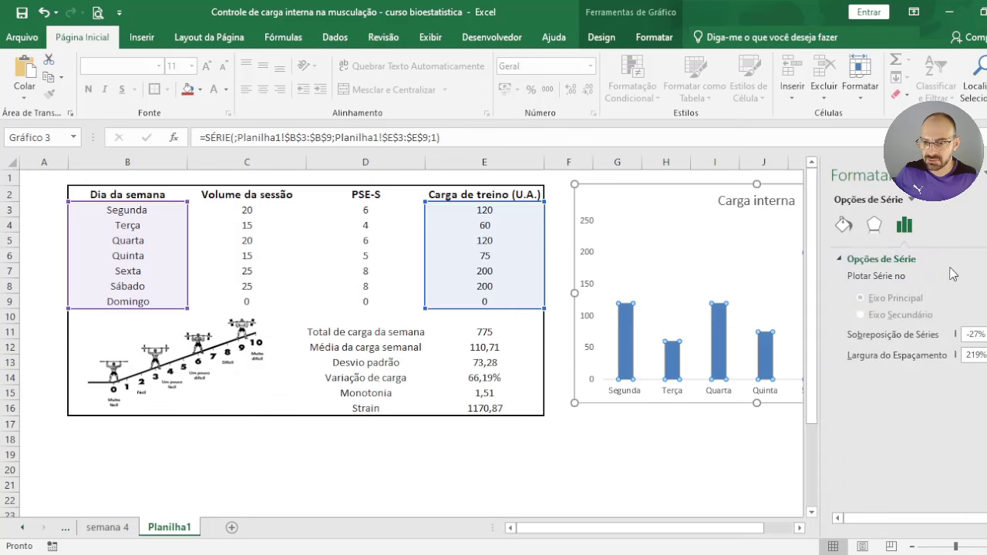
{"action": "left_click", "coordinate": [844, 224]}
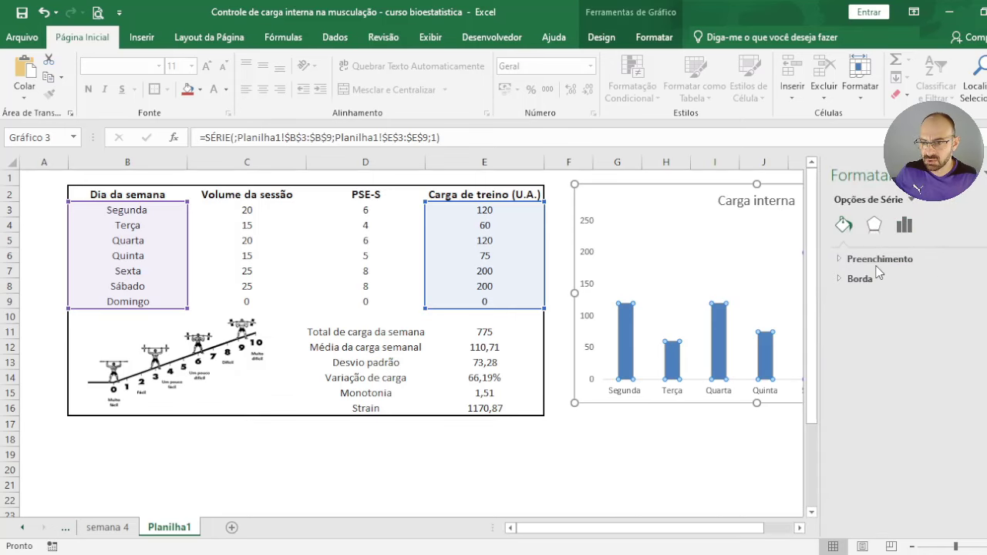
{"action": "left_click", "coordinate": [878, 261]}
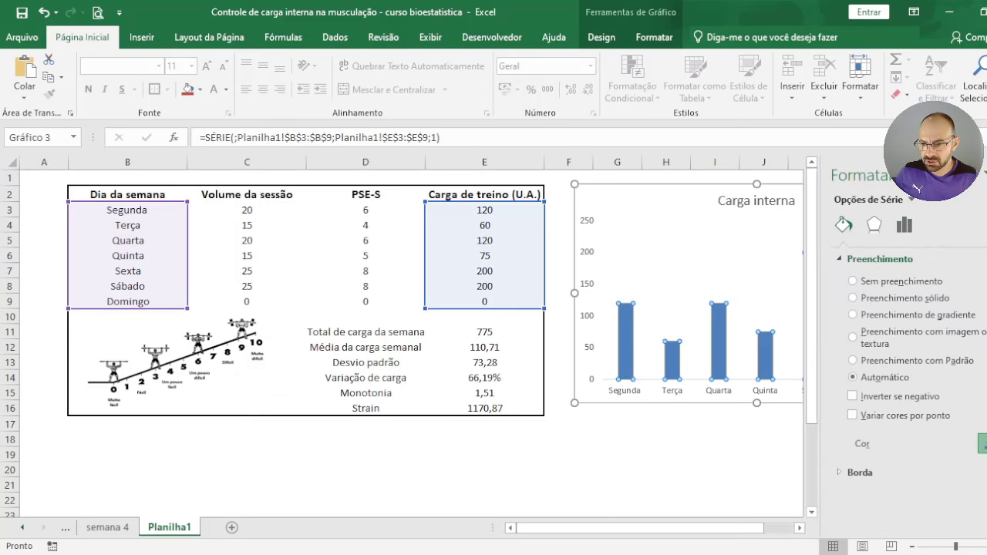
{"action": "left_click", "coordinate": [965, 353]}
{"action": "left_click", "coordinate": [718, 441]}
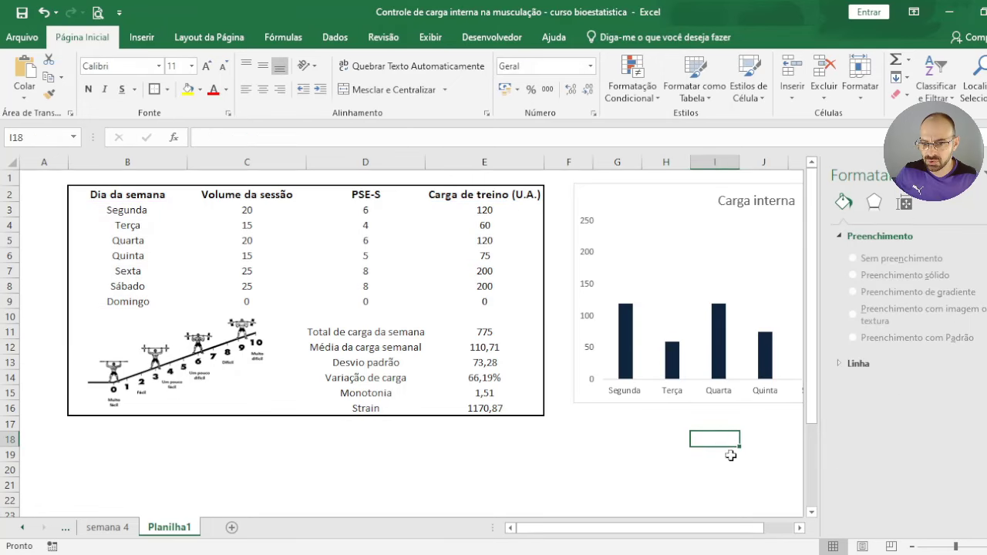
{"action": "left_click", "coordinate": [727, 405]}
{"action": "left_click", "coordinate": [771, 386]}
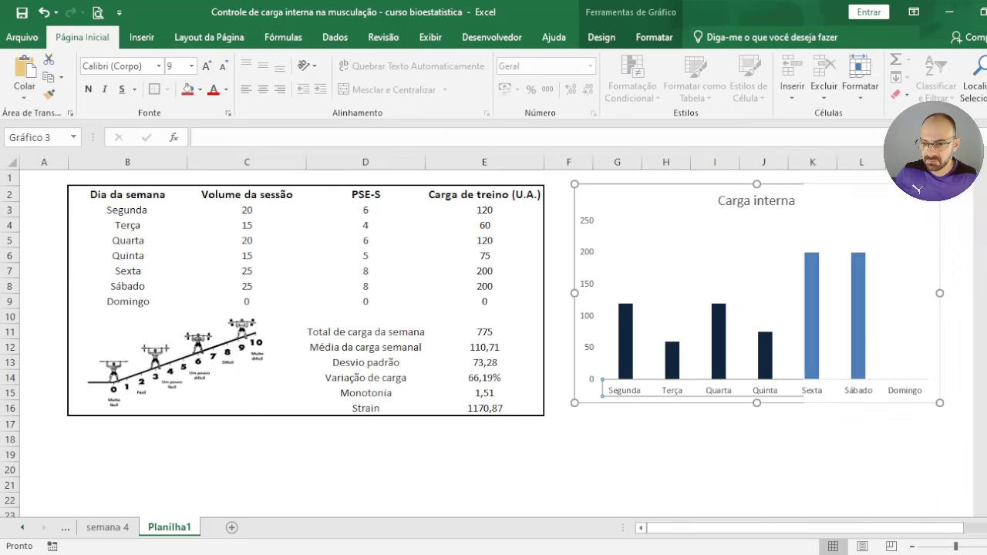
{"action": "left_click", "coordinate": [801, 428]}
Make the chart's weekday labels and vertical axis values bold and black, matching the semana 4 chart.
{"action": "left_click", "coordinate": [829, 398]}
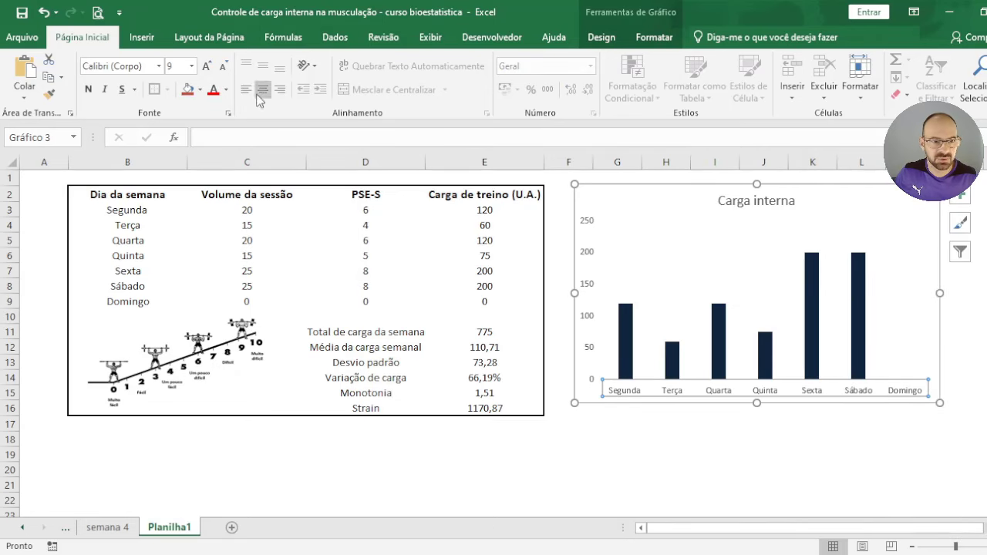
{"action": "left_click", "coordinate": [88, 90]}
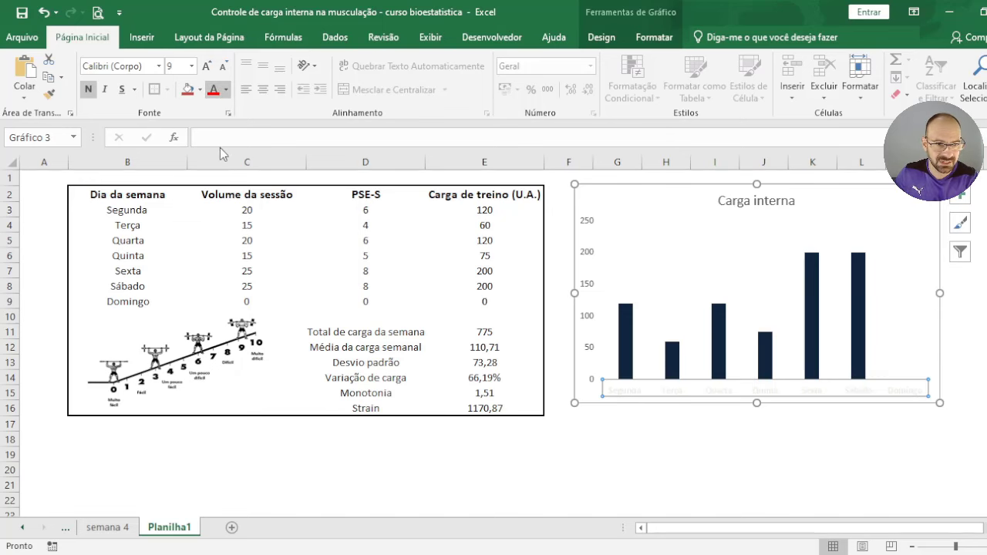
{"action": "left_click", "coordinate": [123, 528]}
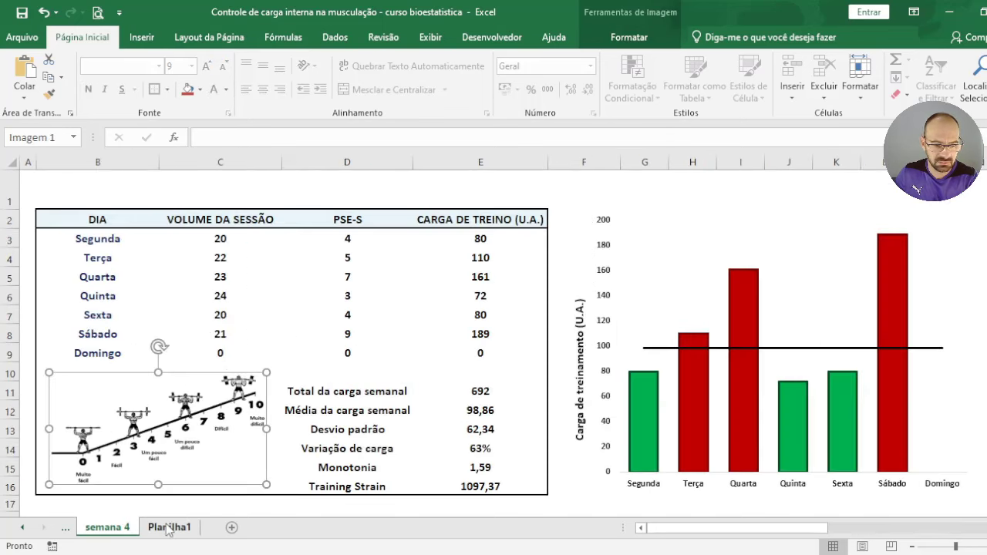
{"action": "left_click", "coordinate": [168, 527]}
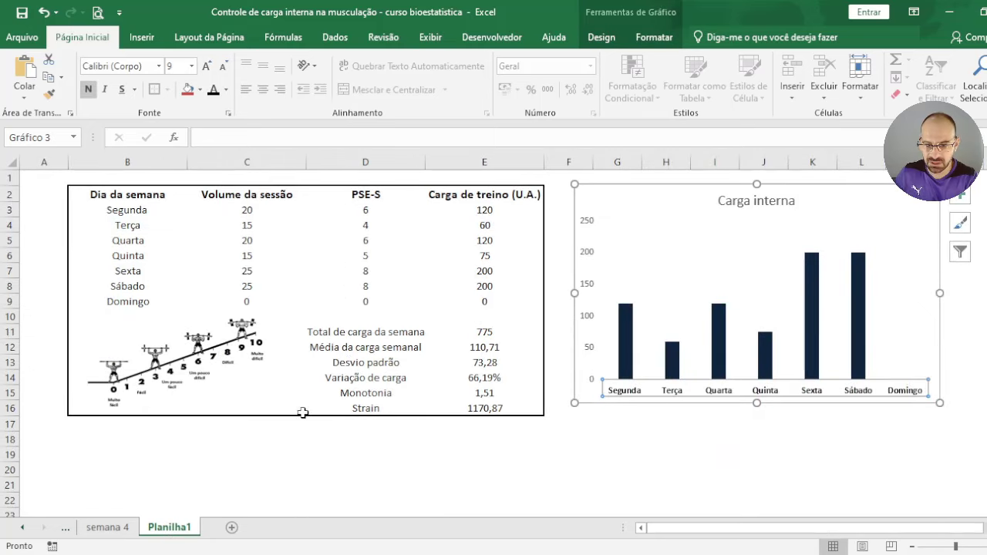
{"action": "left_click", "coordinate": [591, 292]}
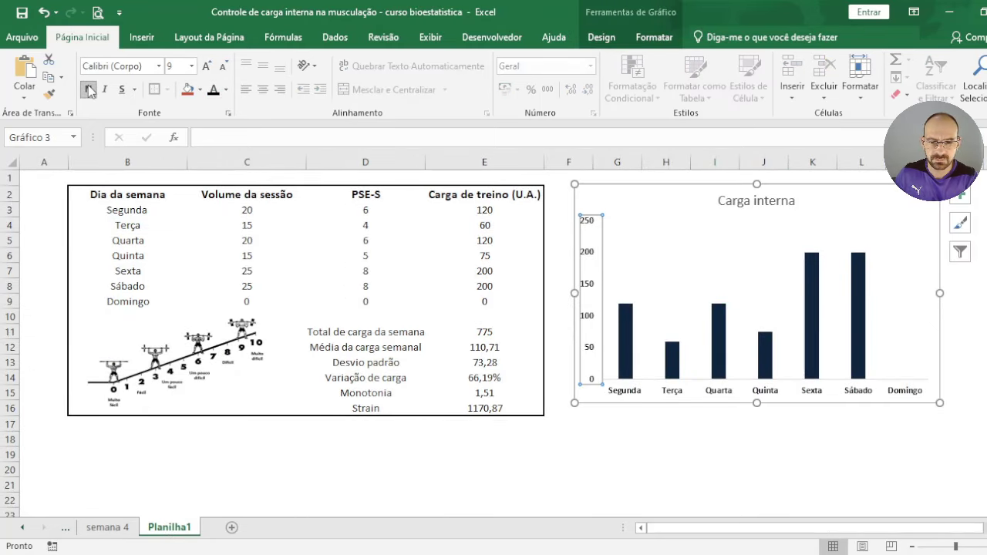
{"action": "left_click", "coordinate": [831, 449]}
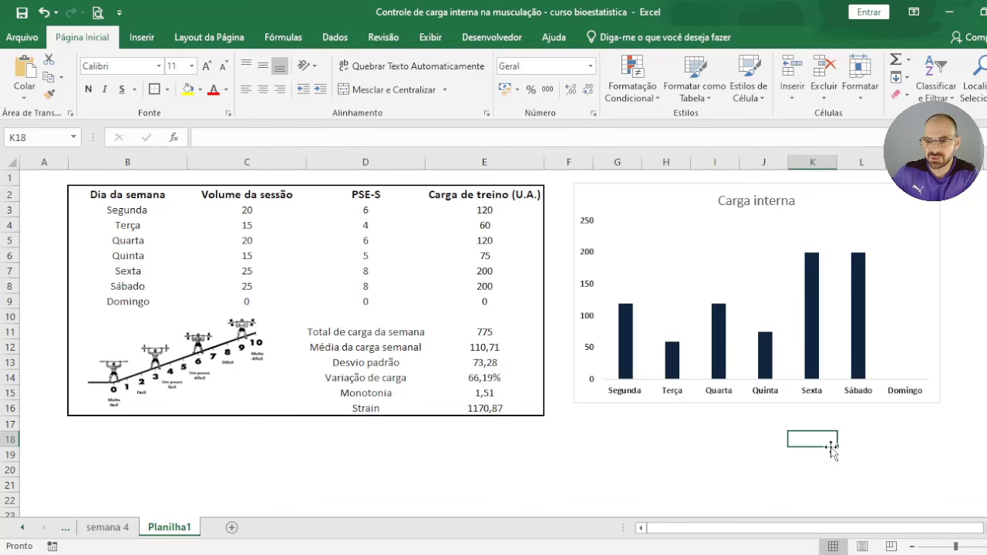
Enlarge the Carga interna chart slightly in width and height, keeping its upper-left corner in place.
{"action": "left_click", "coordinate": [883, 316]}
{"action": "mouse_move", "coordinate": [940, 402]}
{"action": "left_mouse_down"}
{"action": "mouse_move", "coordinate": [962, 424]}
{"action": "mouse_move", "coordinate": [949, 412]}
{"action": "left_mouse_up"}
{"action": "left_click", "coordinate": [912, 456]}
{"action": "left_click", "coordinate": [960, 421]}
{"action": "left_click", "coordinate": [913, 458]}
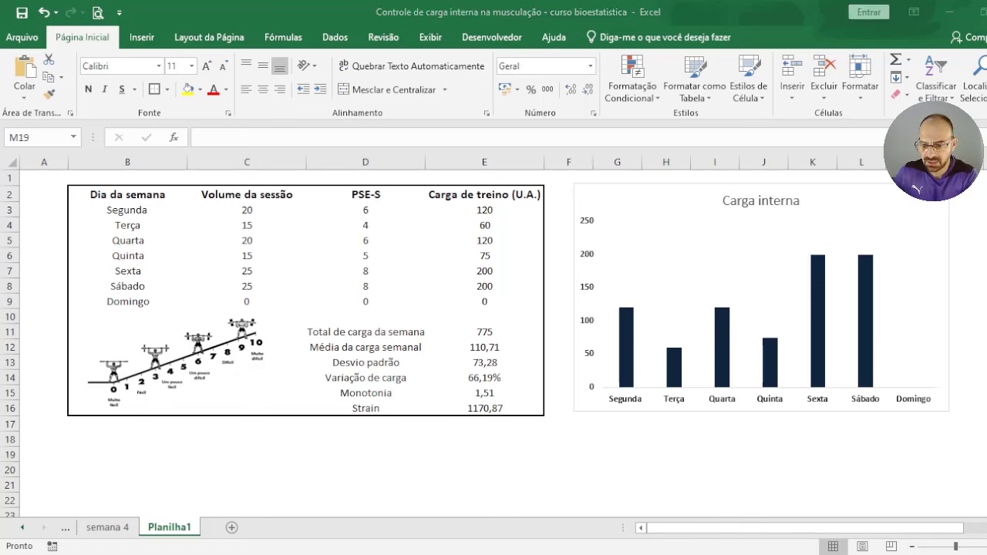
Examine the weekly total, mean and standard deviation formulas in E11:E13 against the daily training loads of Sexta and Domingo.
{"action": "left_click", "coordinate": [486, 336]}
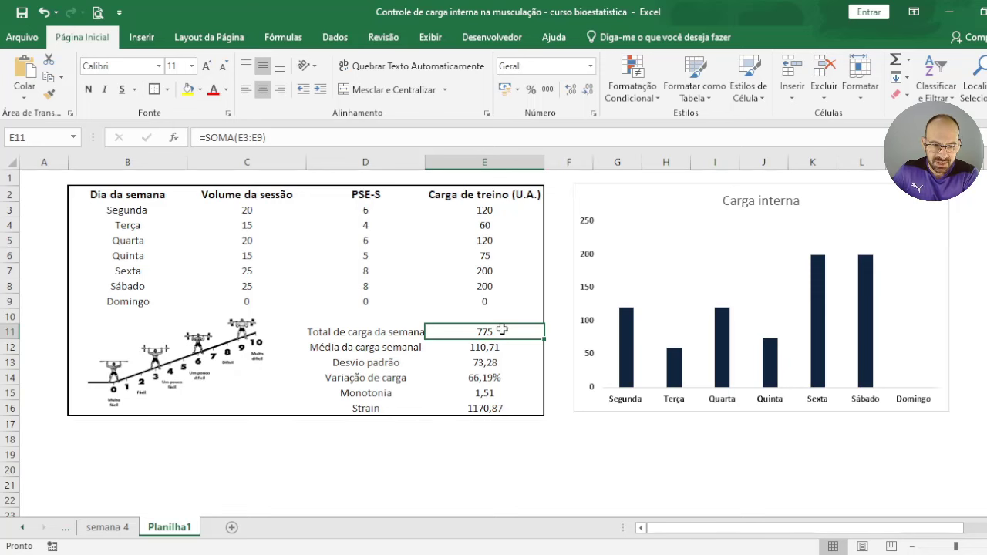
{"action": "left_click", "coordinate": [387, 352]}
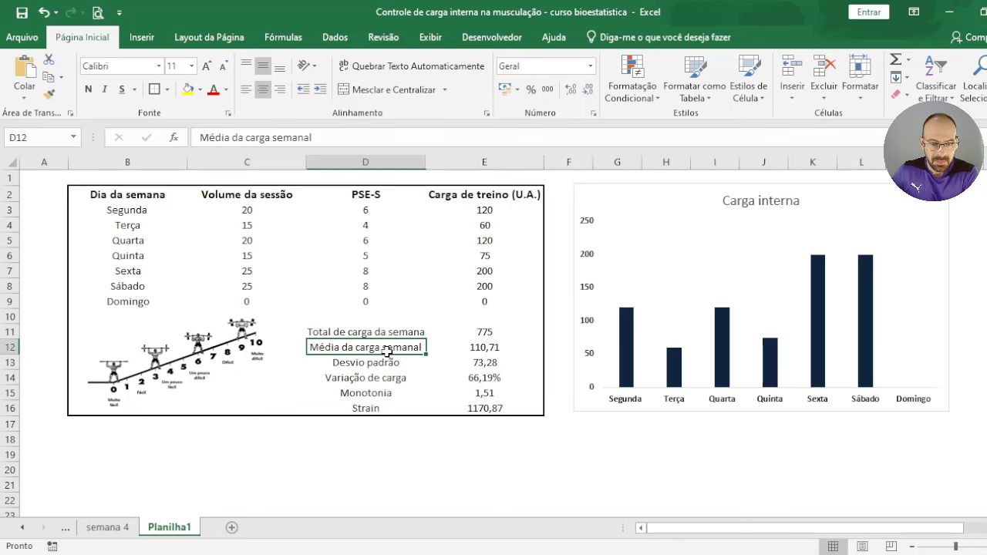
{"action": "left_click", "coordinate": [482, 352]}
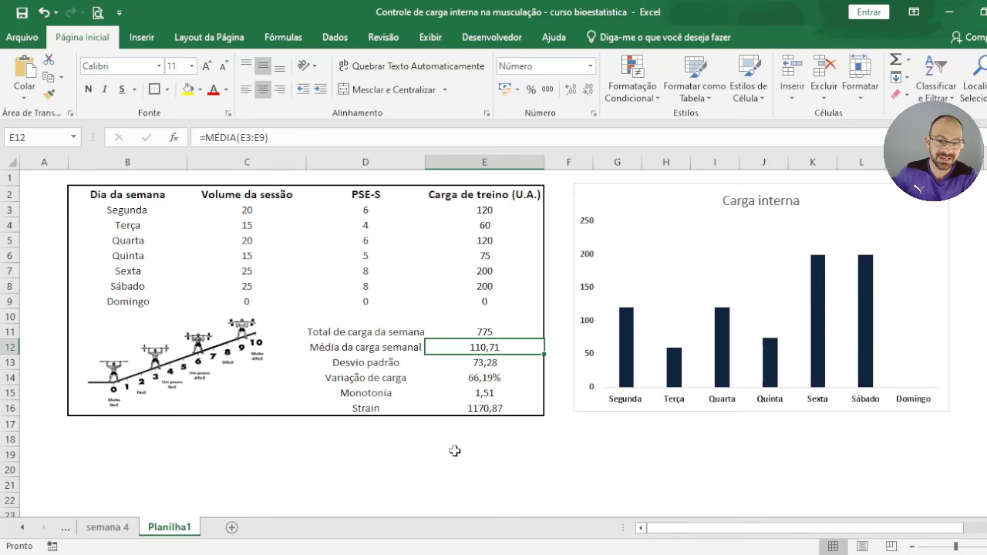
{"action": "left_click", "coordinate": [485, 306]}
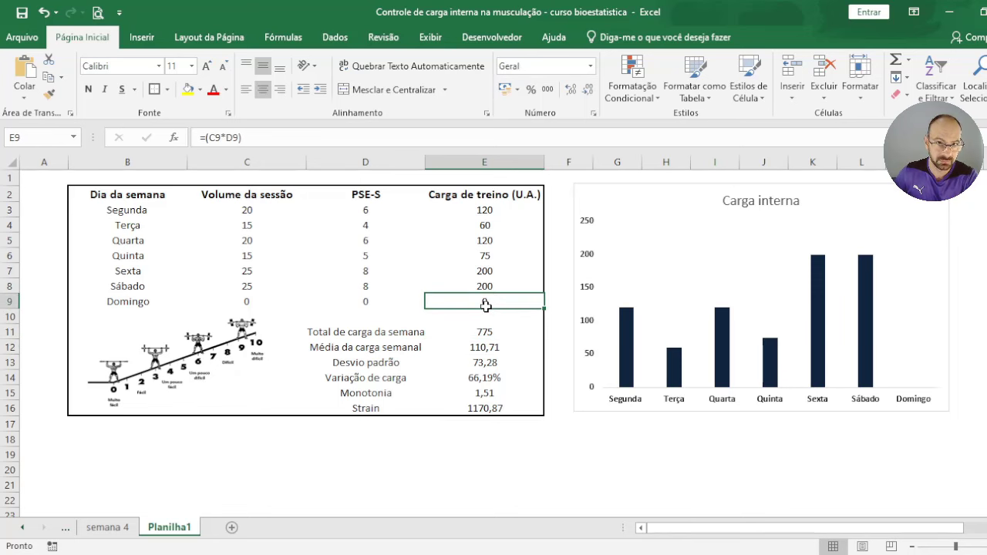
{"action": "left_click", "coordinate": [493, 350]}
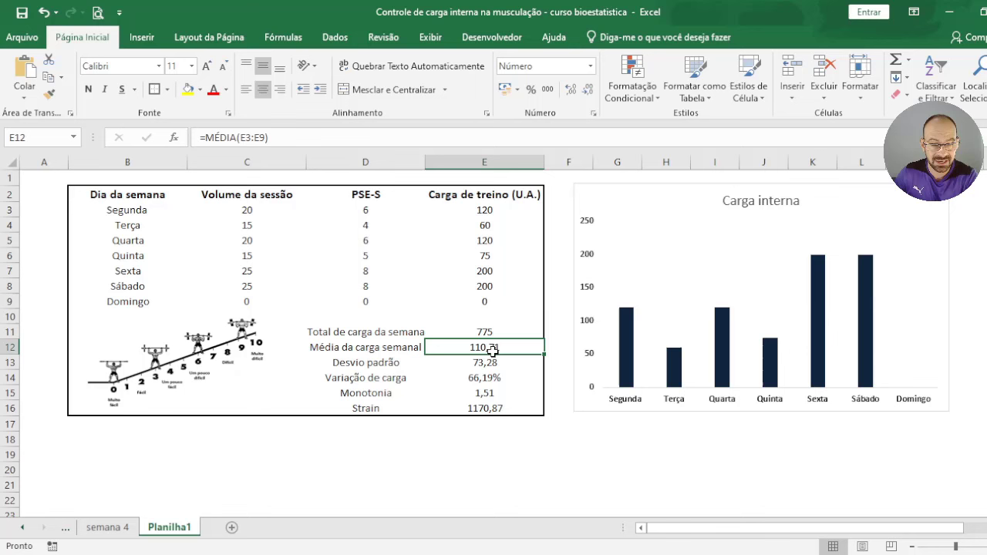
{"action": "left_click", "coordinate": [488, 304]}
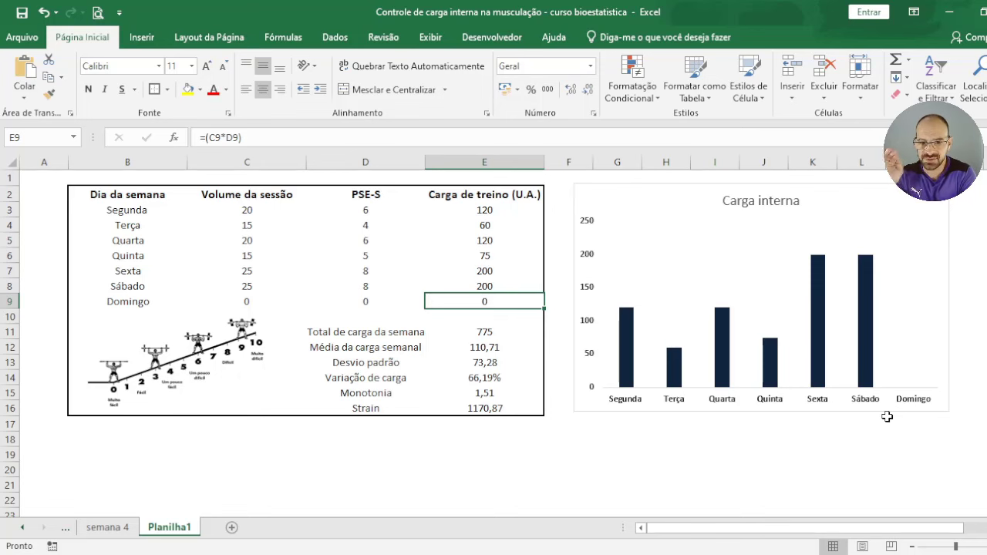
{"action": "left_click", "coordinate": [478, 361]}
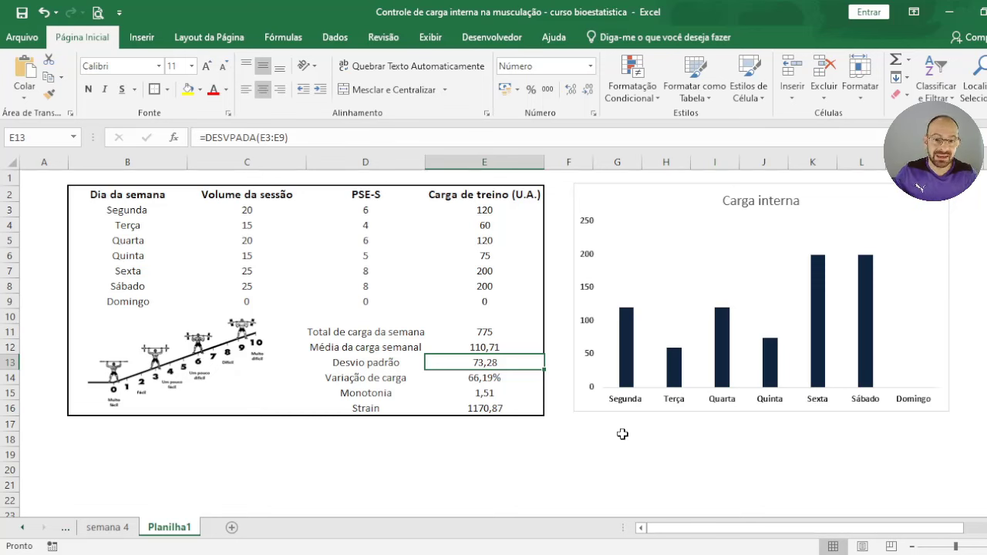
{"action": "left_click", "coordinate": [488, 301]}
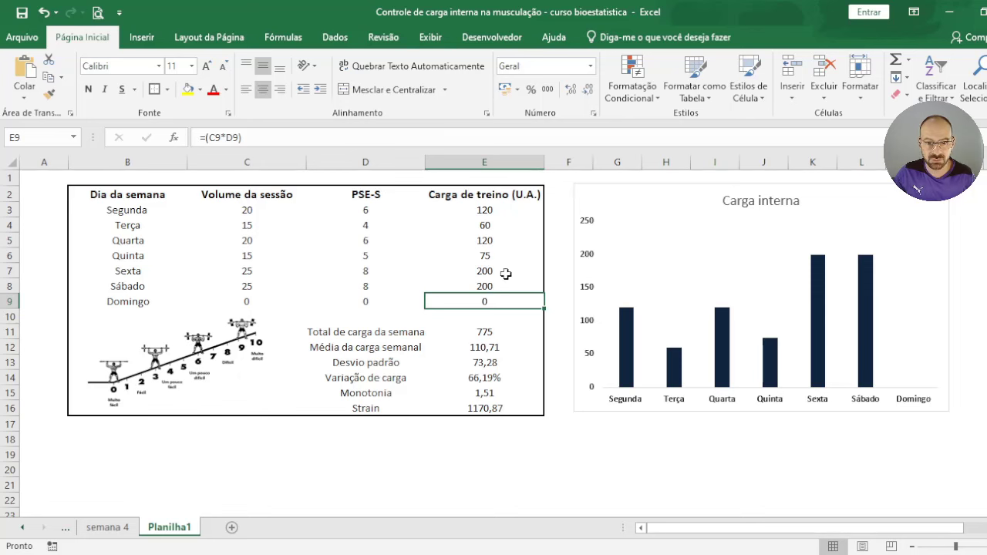
{"action": "left_click", "coordinate": [505, 271]}
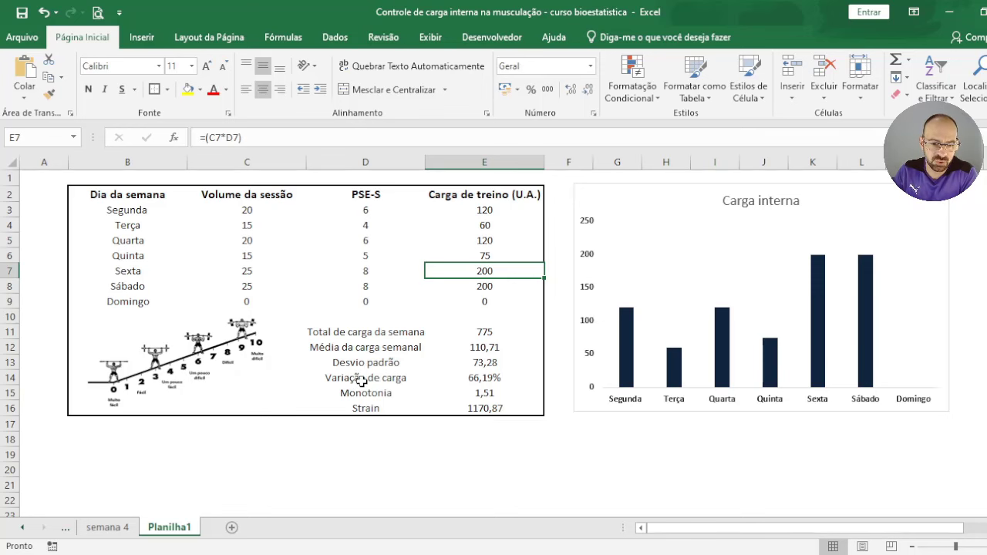
Review the Variação de carga result and its formula in E14 together with the daily Volume da sessão and PSE-S values.
{"action": "left_click_drag", "start_coordinate": [359, 379], "coordinate": [502, 378]}
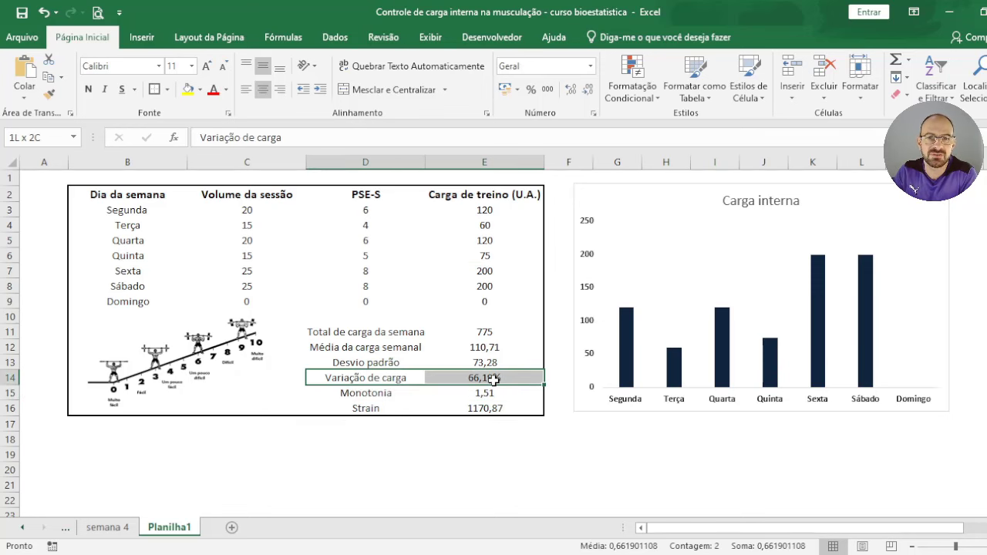
{"action": "left_click", "coordinate": [517, 449]}
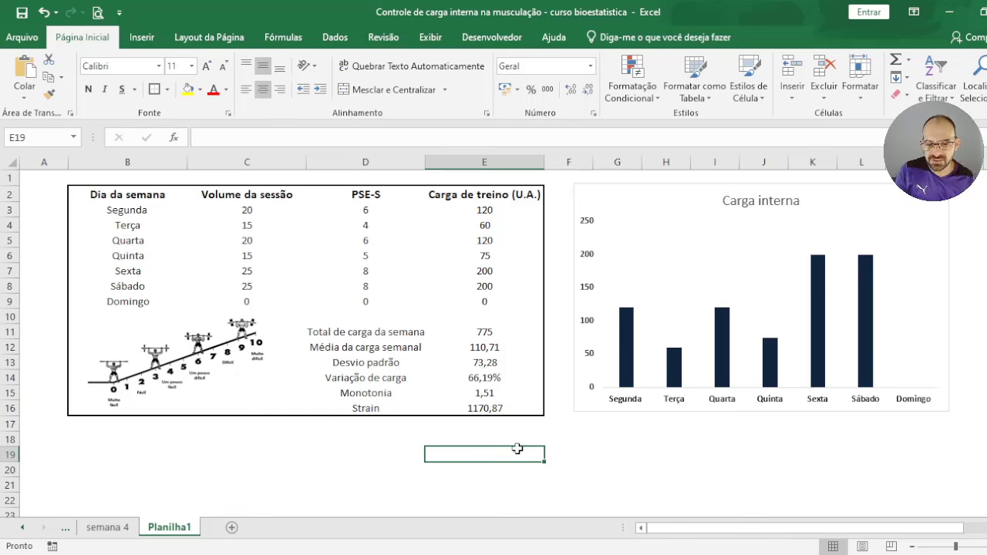
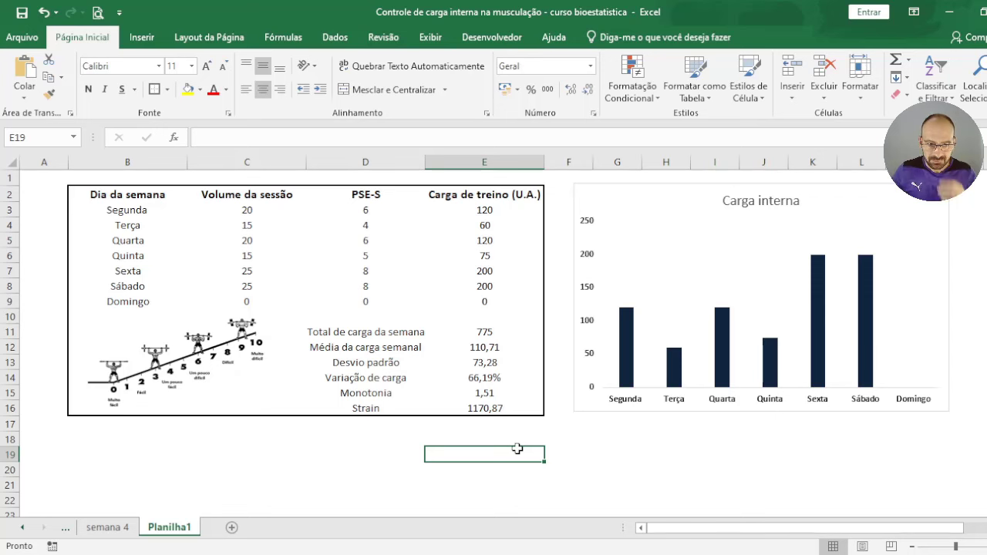
{"action": "left_click", "coordinate": [227, 200]}
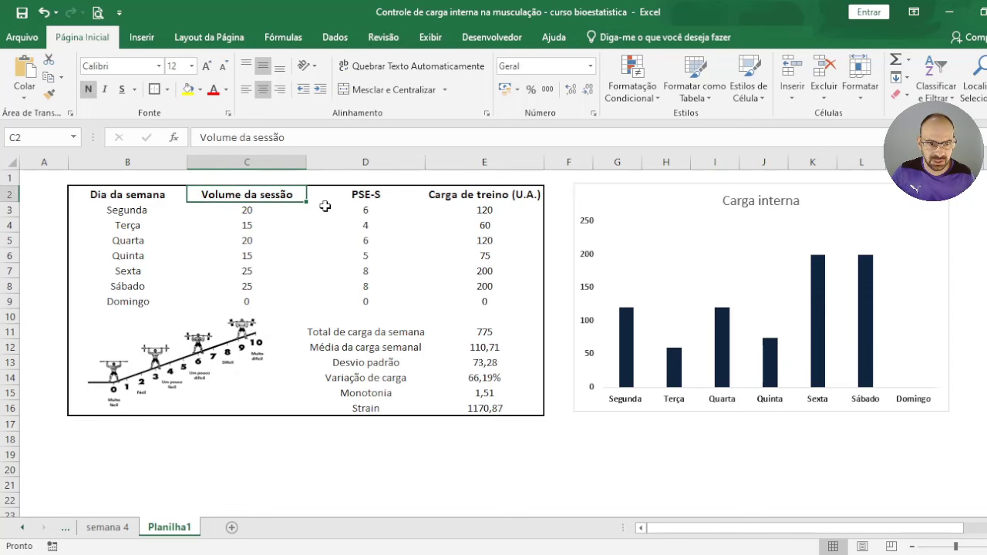
{"action": "left_click_drag", "start_coordinate": [151, 275], "coordinate": [361, 272]}
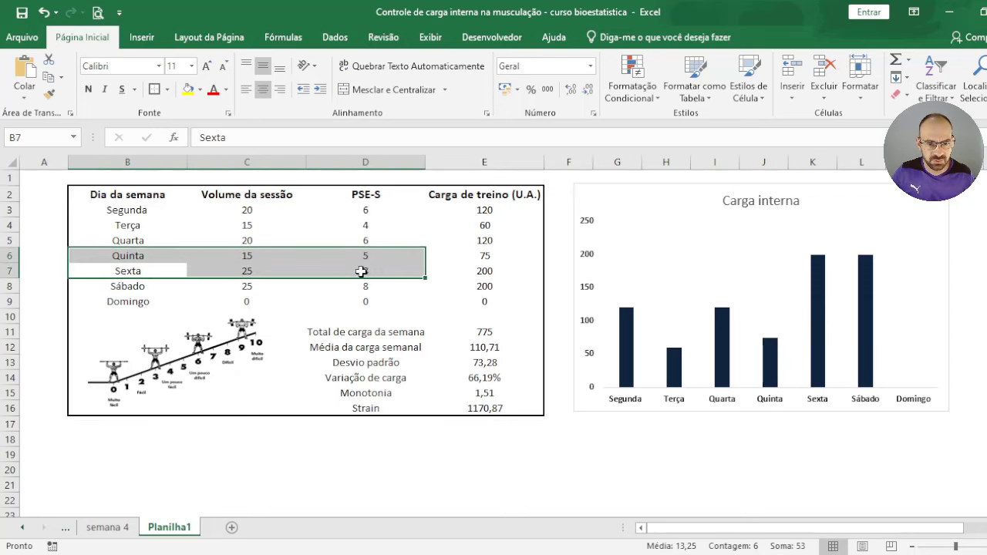
{"action": "left_click", "coordinate": [361, 272]}
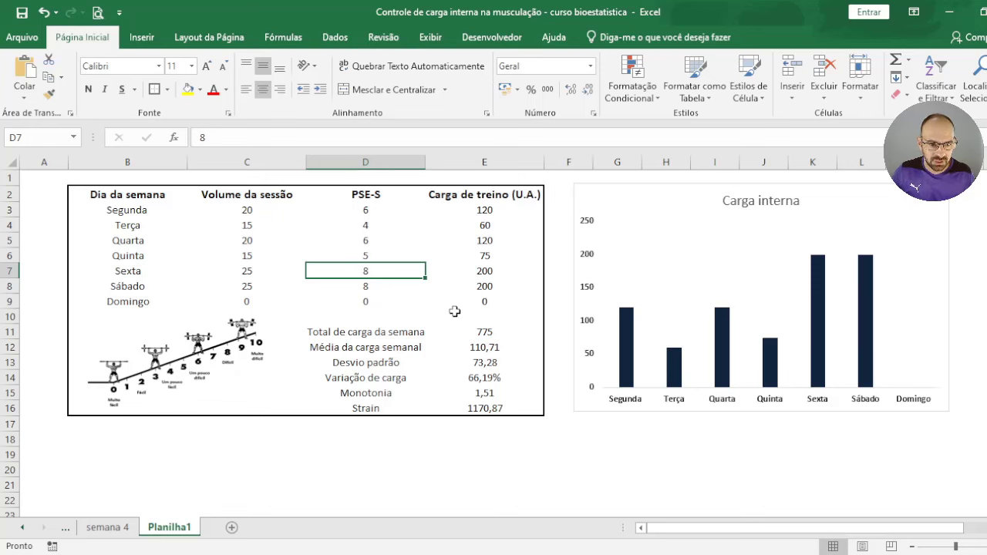
{"action": "left_click", "coordinate": [304, 227]}
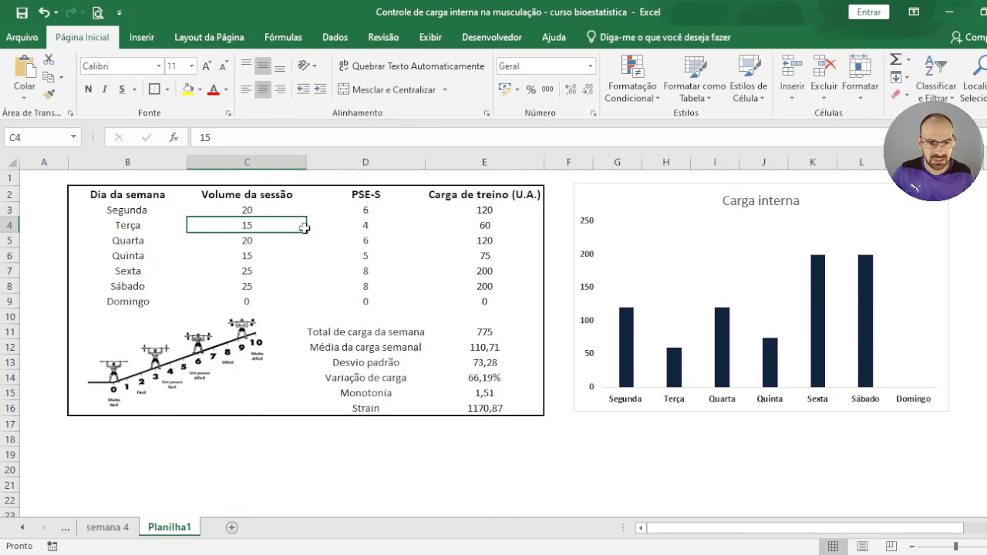
{"action": "left_click_drag", "start_coordinate": [305, 226], "coordinate": [375, 228]}
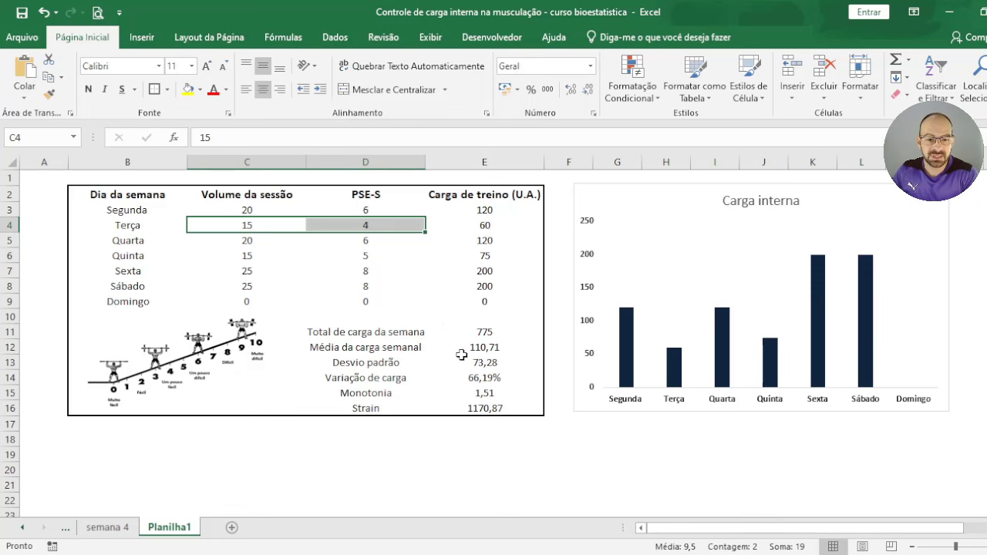
{"action": "left_click", "coordinate": [503, 385]}
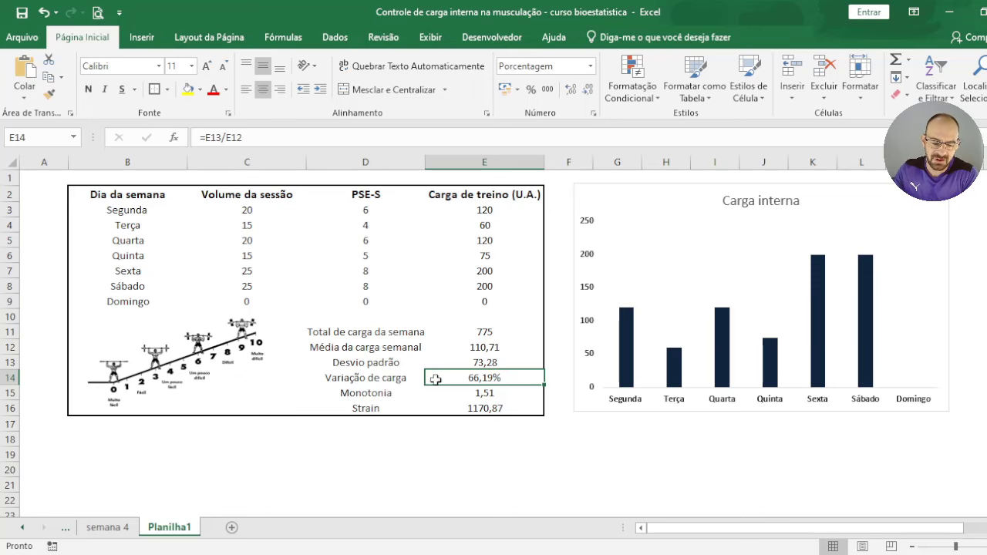
Inspect the Monotonia and Strain formulas in E15 and E16 and the mean and standard deviation cells they build on.
{"action": "left_click", "coordinate": [510, 360]}
{"action": "left_click", "coordinate": [508, 353]}
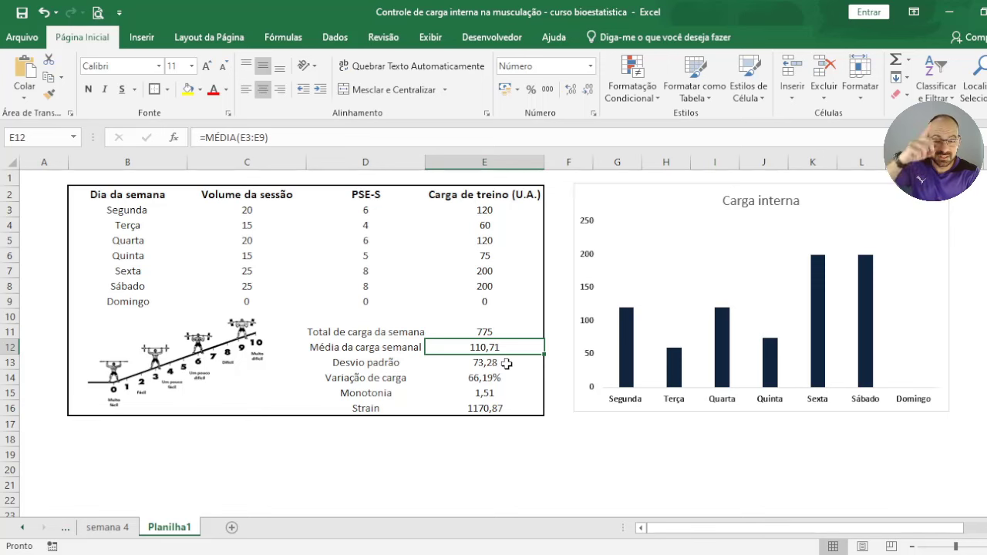
{"action": "left_click", "coordinate": [494, 405]}
{"action": "left_click", "coordinate": [493, 393]}
{"action": "left_click", "coordinate": [336, 129]}
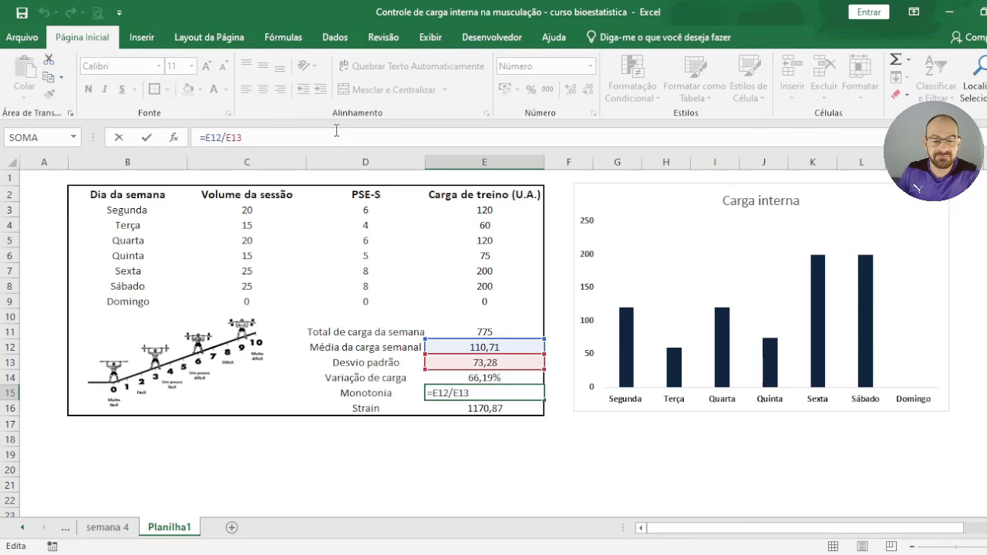
{"action": "key", "text": "Return"}
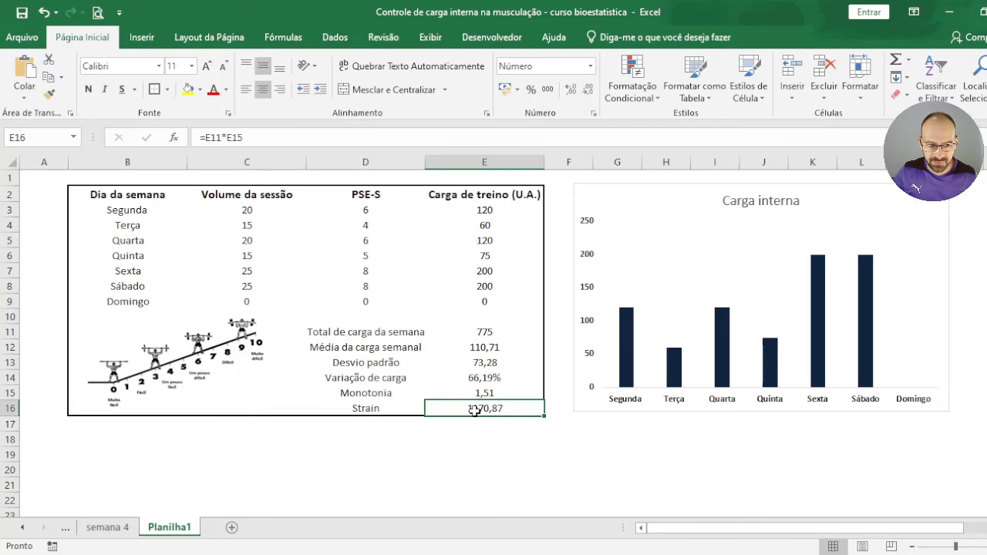
{"action": "left_click", "coordinate": [489, 378]}
{"action": "left_click", "coordinate": [487, 365]}
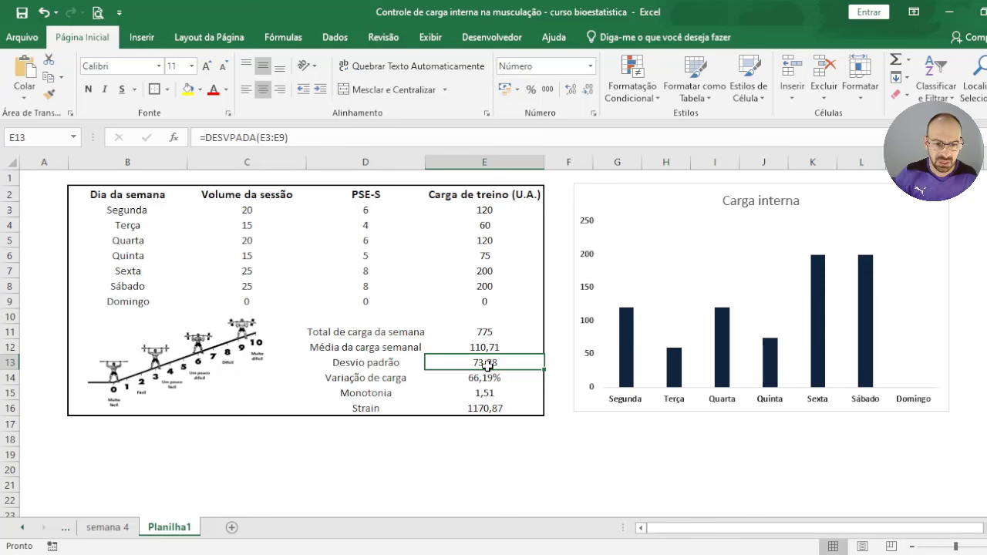
{"action": "left_click", "coordinate": [463, 393]}
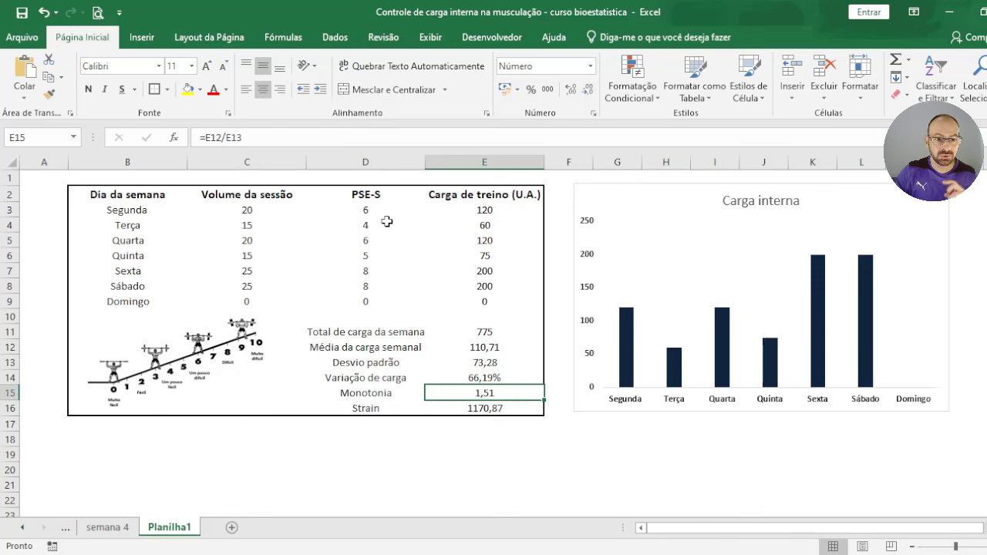
Inspect the cells referenced by the Monotonia formula in E15, then the Desvio padrão formula in E13.
{"action": "left_click", "coordinate": [366, 139]}
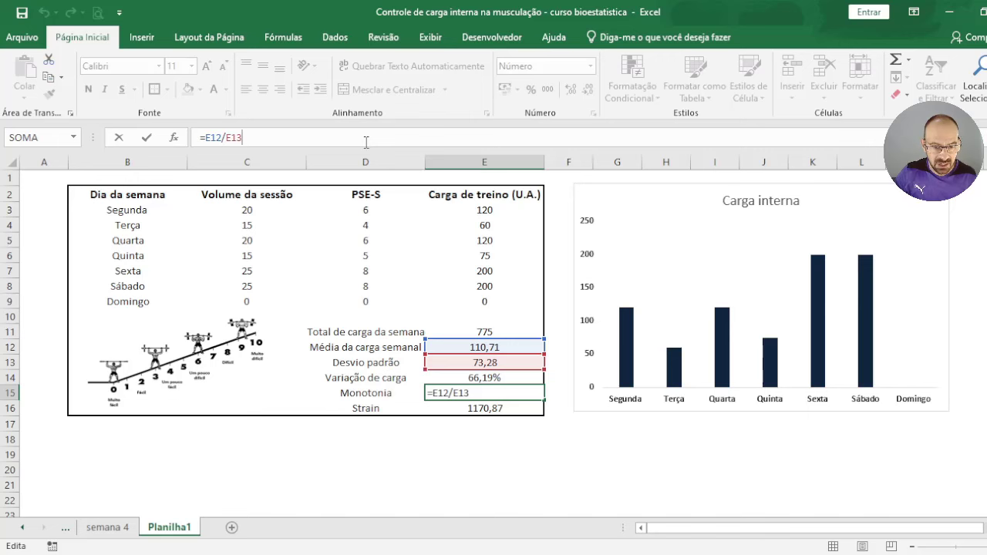
{"action": "key", "text": "Return"}
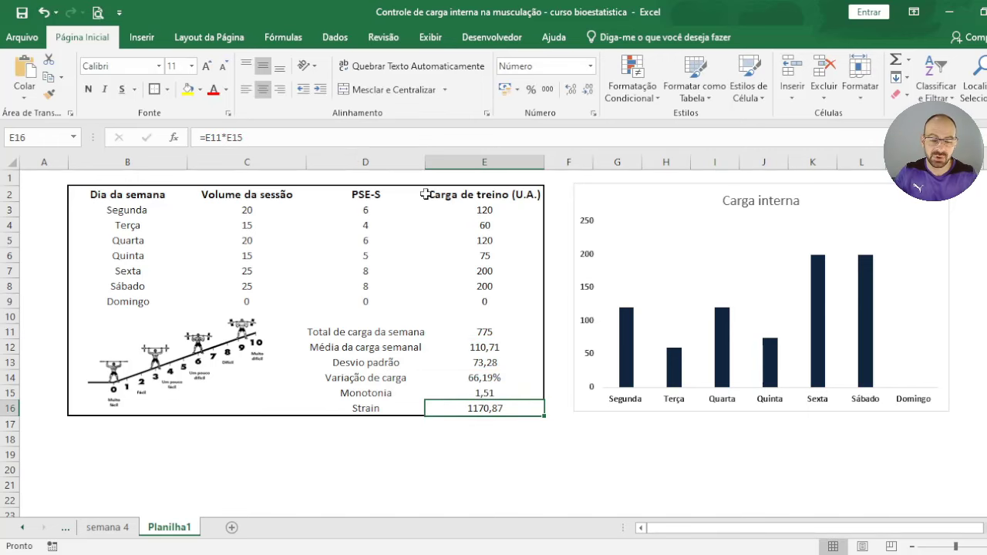
{"action": "left_click", "coordinate": [493, 365]}
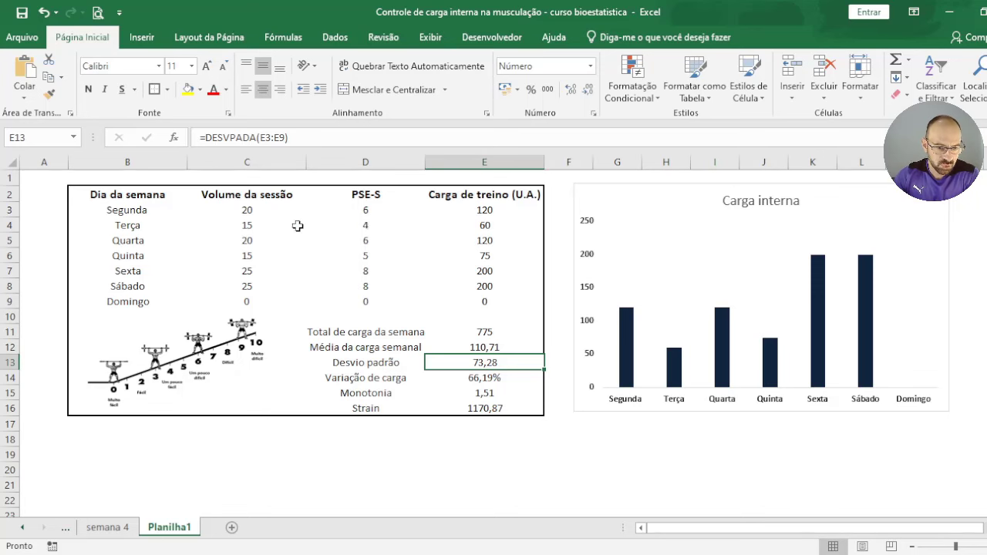
Set Terça's Volume da sessão to 20 and its PSE-S to 5.
{"action": "left_click", "coordinate": [260, 230]}
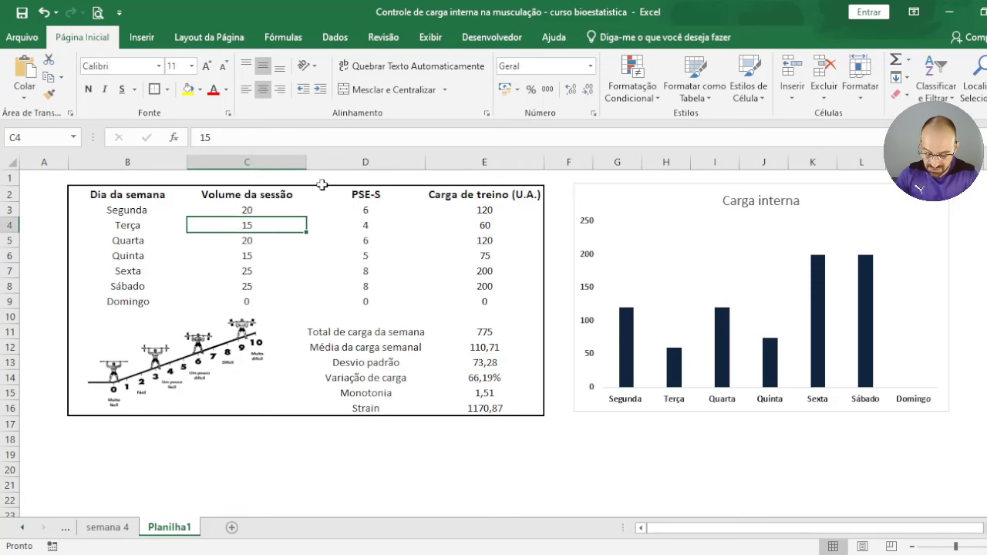
{"action": "type", "text": "205"}
{"action": "key", "text": "Tab"}
{"action": "key", "text": "shift+Tab"}
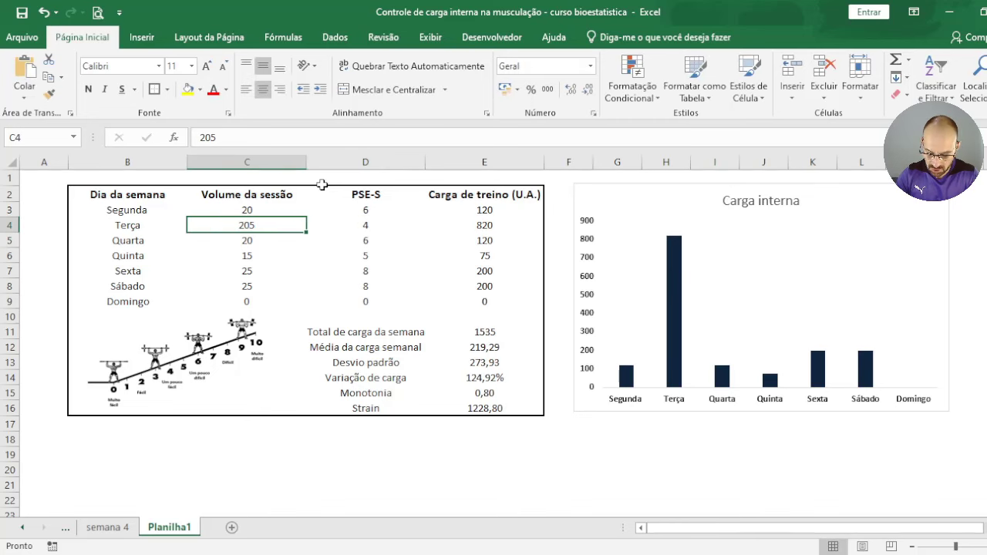
{"action": "type", "text": "20"}
{"action": "key", "text": "Tab"}
{"action": "type", "text": "5"}
{"action": "key", "text": "shift+Tab"}
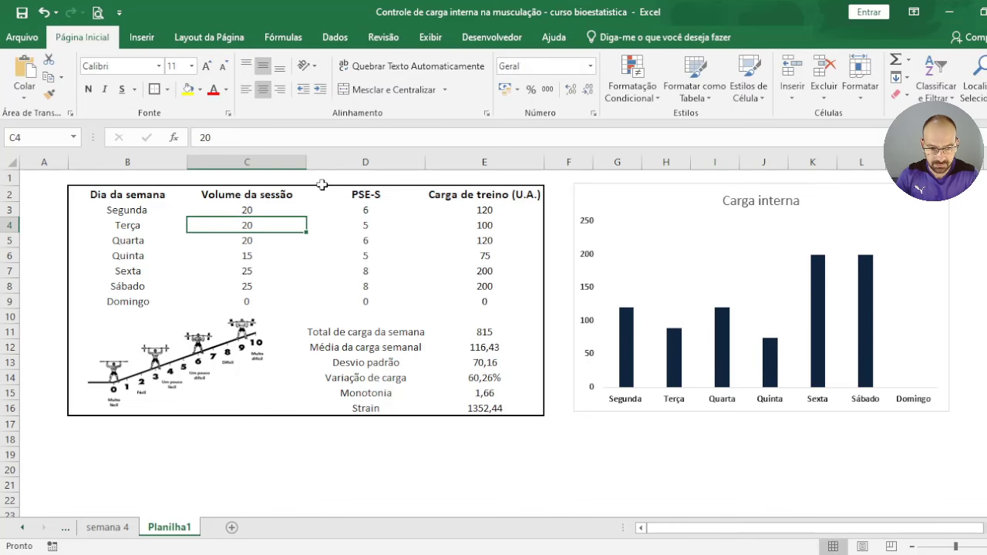
Set Quinta's Volume da sessão to 20.
{"action": "key", "text": "Down"}
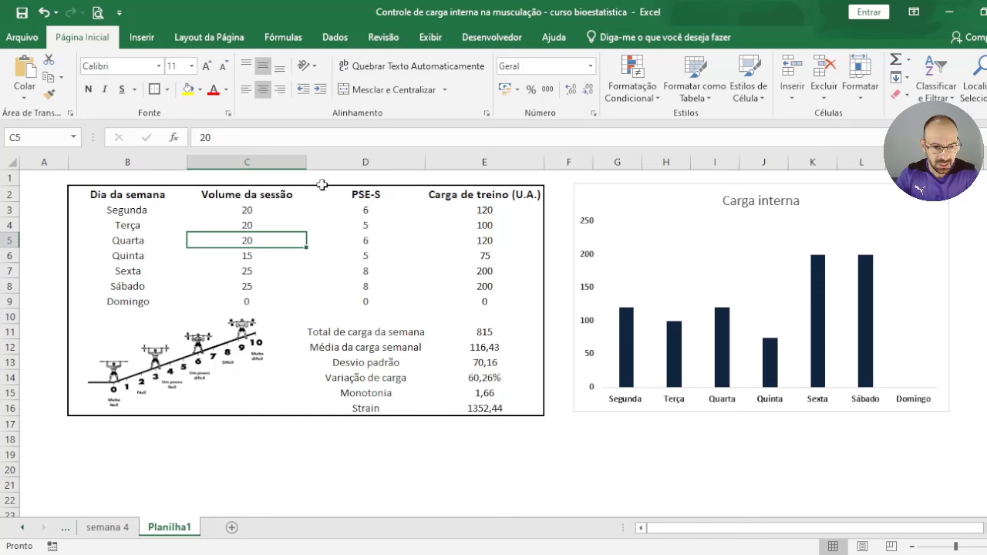
{"action": "key", "text": "Down"}
{"action": "type", "text": "20"}
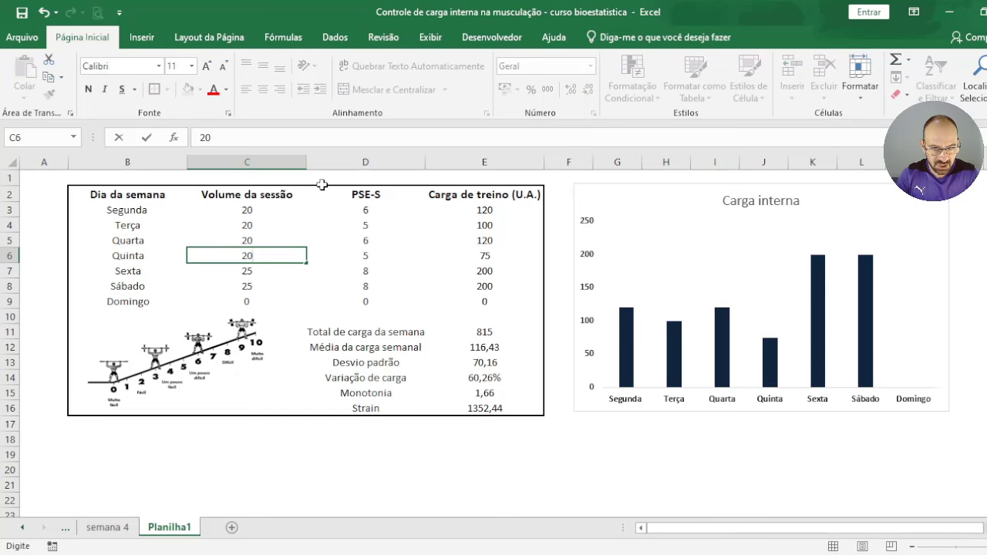
{"action": "key", "text": "Return"}
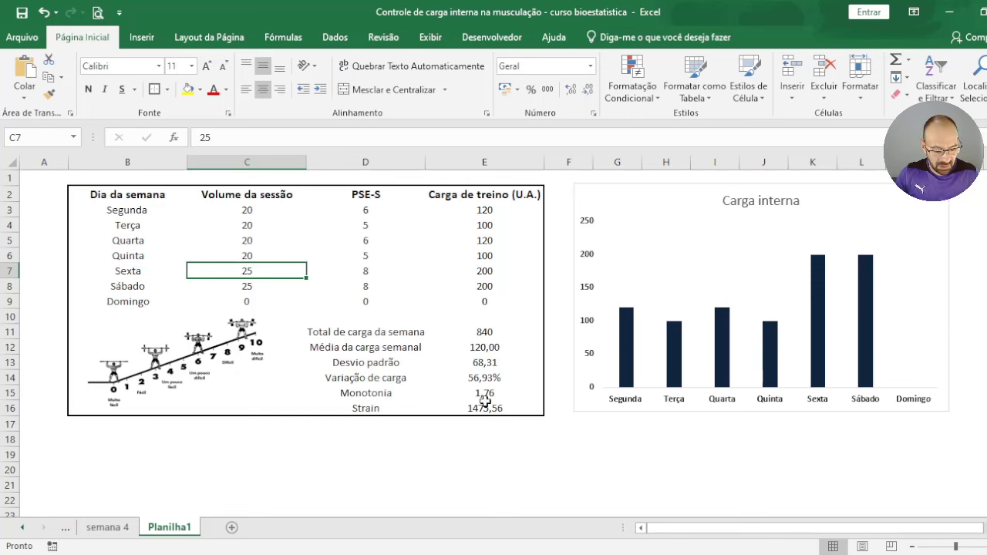
Undo the trial changes to Terça's volume and PSE-S and to Quinta's volume.
{"action": "key", "text": "ctrl+z"}
{"action": "key", "text": "ctrl+z"}
{"action": "key", "text": "ctrl+z"}
{"action": "key", "text": "ctrl+z"}
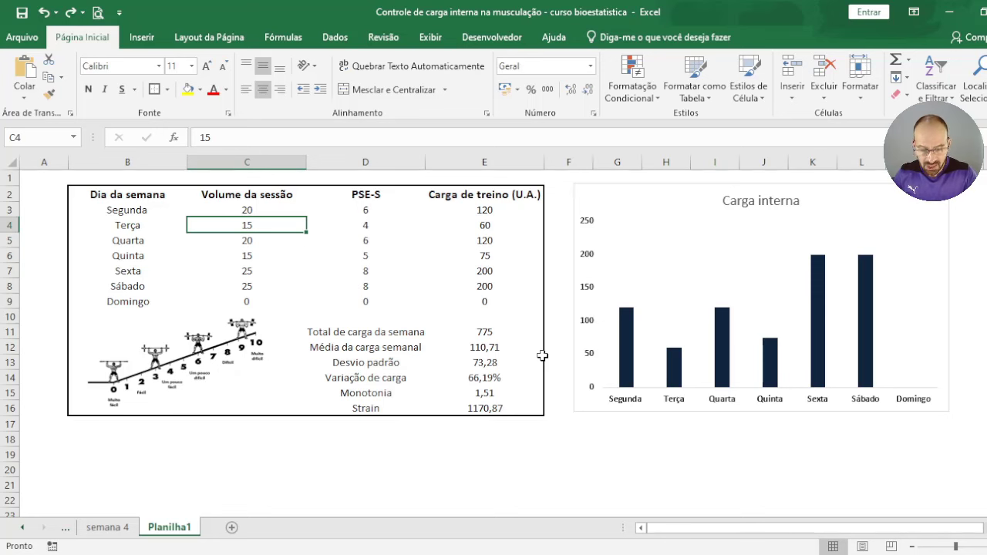
Enter 25 as the Volume da sessão for Segunda, Terça, Quarta, Quinta and Sábado.
{"action": "key", "text": "Up"}
{"action": "type", "text": "25"}
{"action": "key", "text": "Return"}
{"action": "type", "text": "25"}
{"action": "key", "text": "Return"}
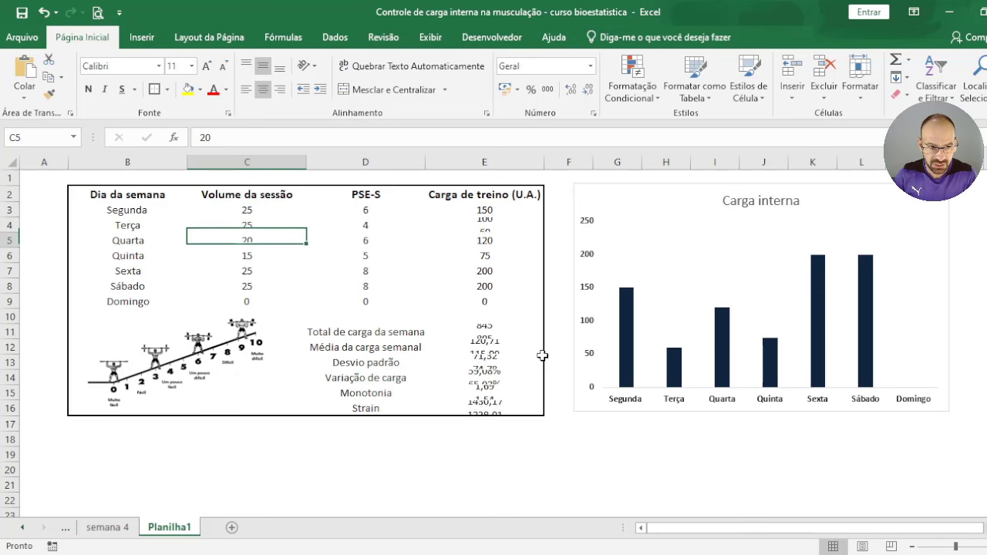
{"action": "type", "text": "25"}
{"action": "key", "text": "Return"}
{"action": "type", "text": "25"}
{"action": "key", "text": "Return"}
{"action": "key", "text": "Return"}
{"action": "type", "text": "25"}
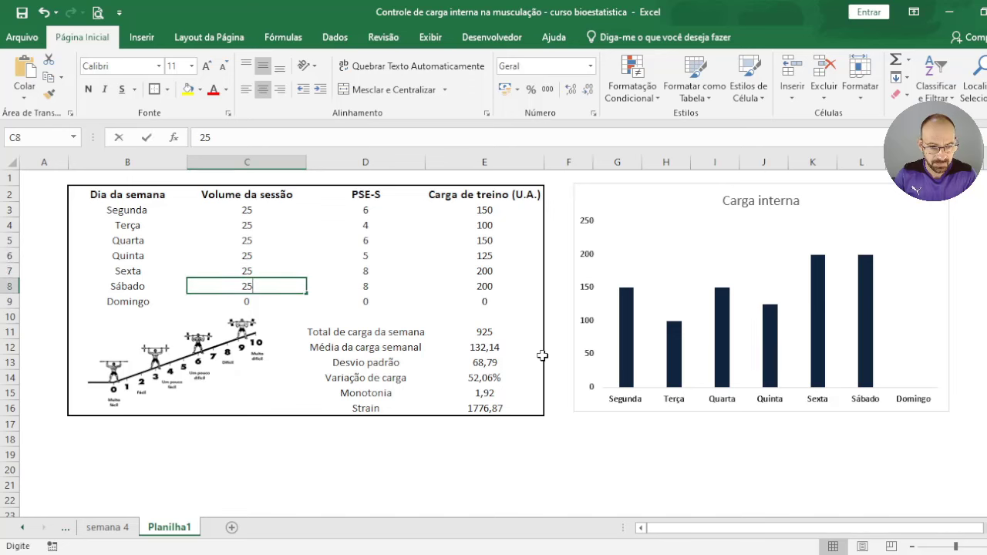
{"action": "key", "text": "Tab"}
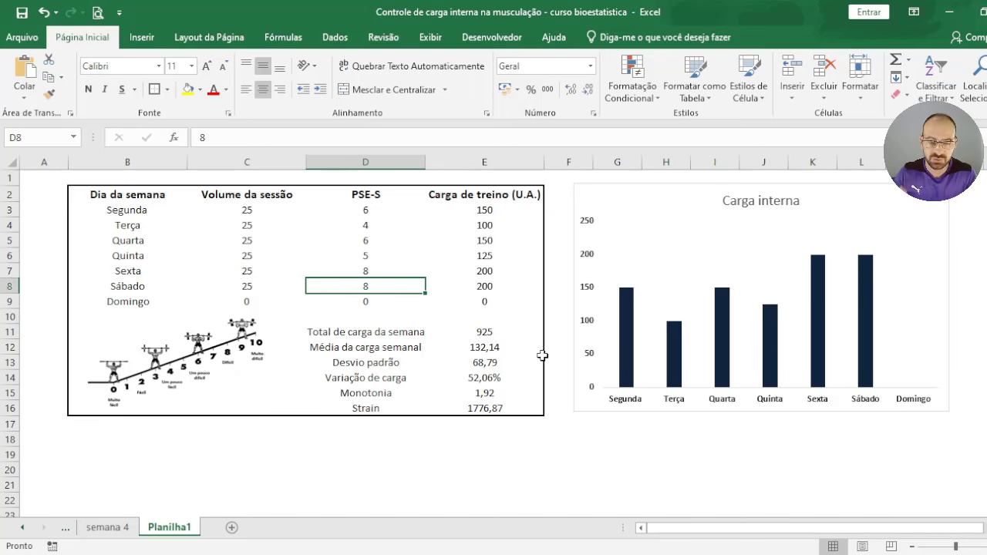
Set the PSE-S values to 8 for Segunda, 9 for Terça and Quarta, 8 for Quinta, 10 for Sexta and 8 for Sábado.
{"action": "key", "text": "Up"}
{"action": "key", "text": "Up"}
{"action": "key", "text": "Up"}
{"action": "key", "text": "Up"}
{"action": "key", "text": "Up"}
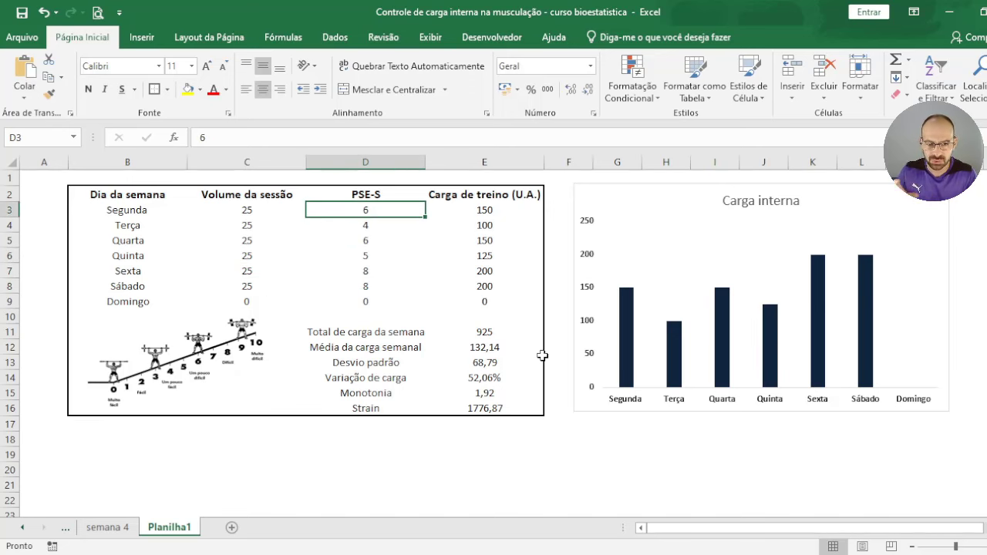
{"action": "type", "text": "8"}
{"action": "key", "text": "Return"}
{"action": "type", "text": "9"}
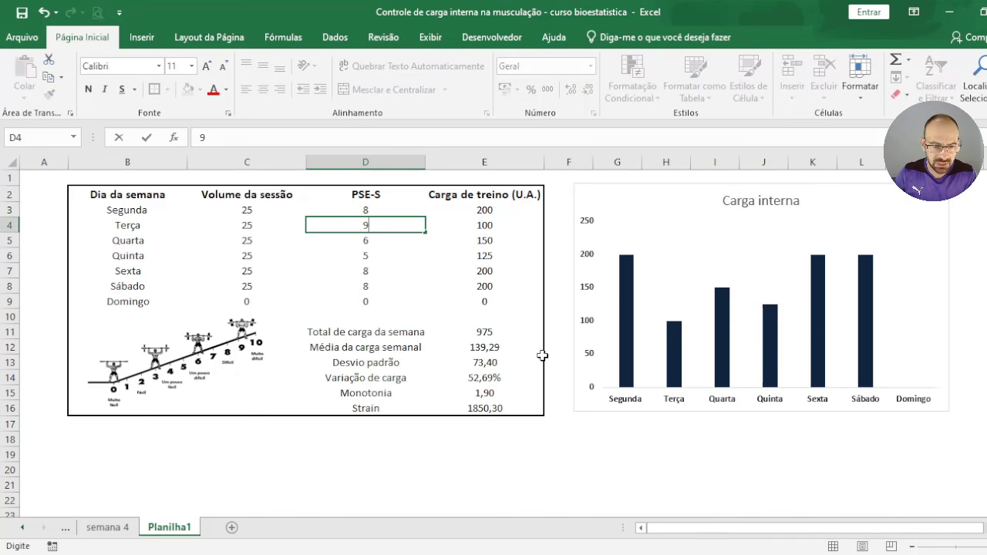
{"action": "key", "text": "Return"}
{"action": "type", "text": "9"}
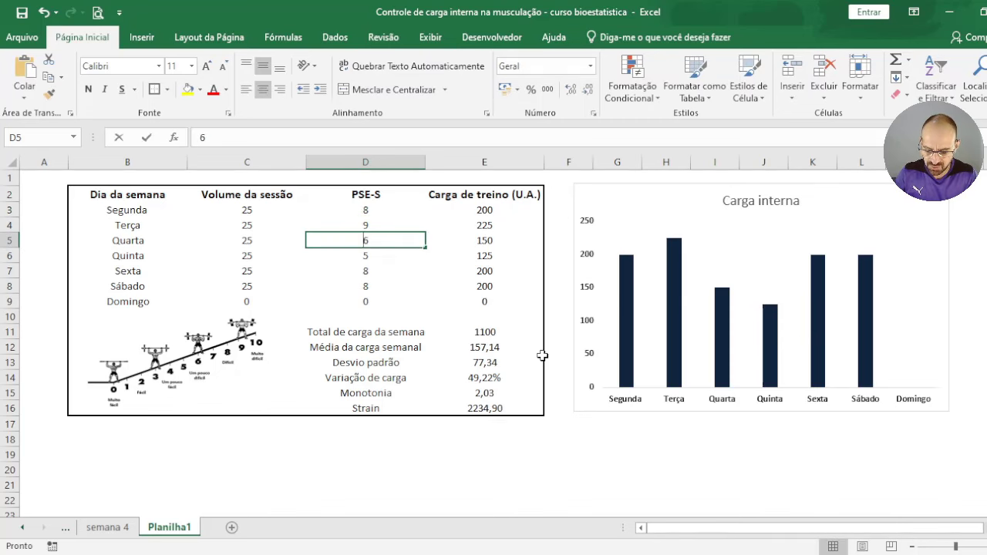
{"action": "key", "text": "Return"}
{"action": "type", "text": "8"}
{"action": "key", "text": "Return"}
{"action": "type", "text": "10"}
{"action": "key", "text": "Return"}
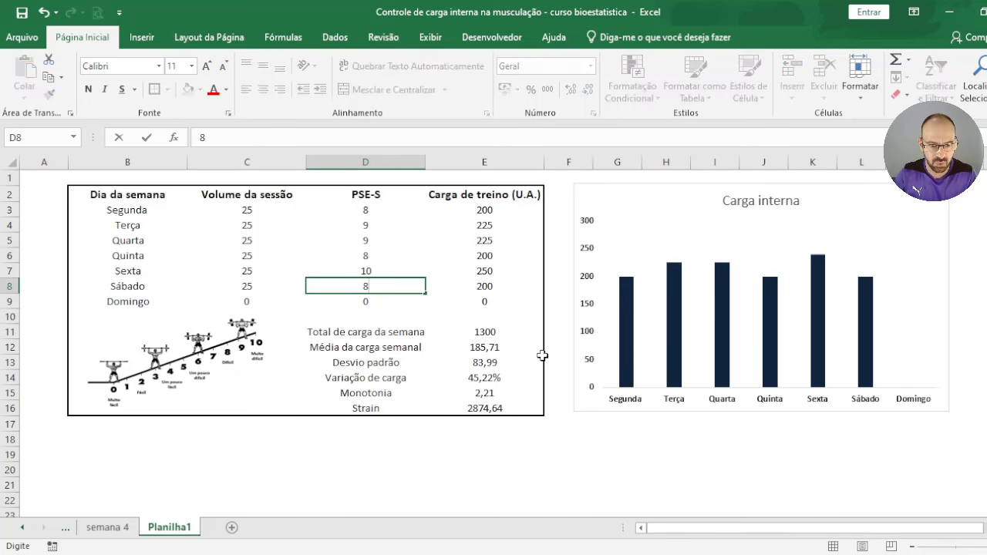
{"action": "key", "text": "Return"}
{"action": "key", "text": "Up"}
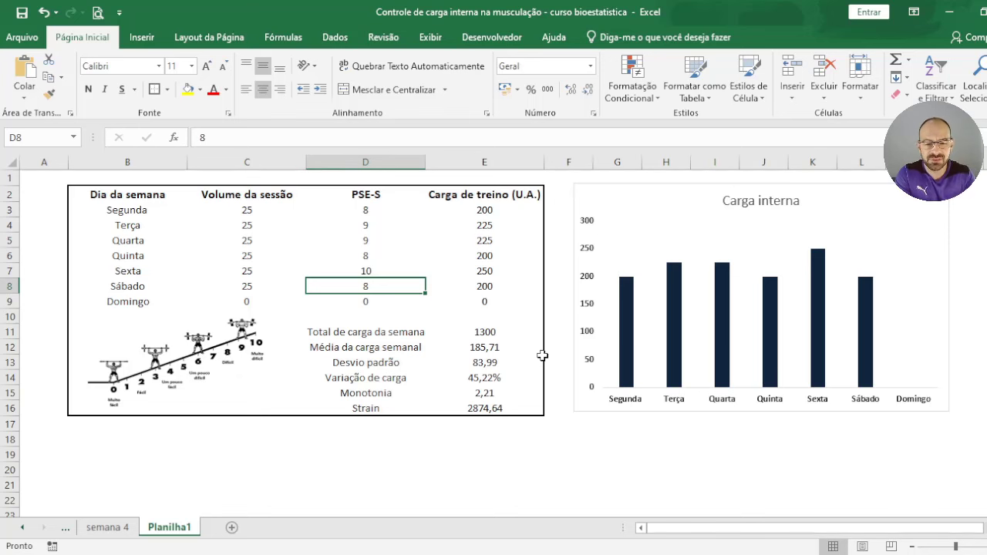
Undo the trial PSE-S entries from Sábado back to Segunda and the last Sábado volume entry.
{"action": "key", "text": "ctrl+z"}
{"action": "key", "text": "ctrl+z"}
{"action": "key", "text": "ctrl+z"}
{"action": "key", "text": "ctrl+z"}
{"action": "key", "text": "ctrl+z"}
{"action": "key", "text": "ctrl+z"}
{"action": "key", "text": "ctrl+z"}
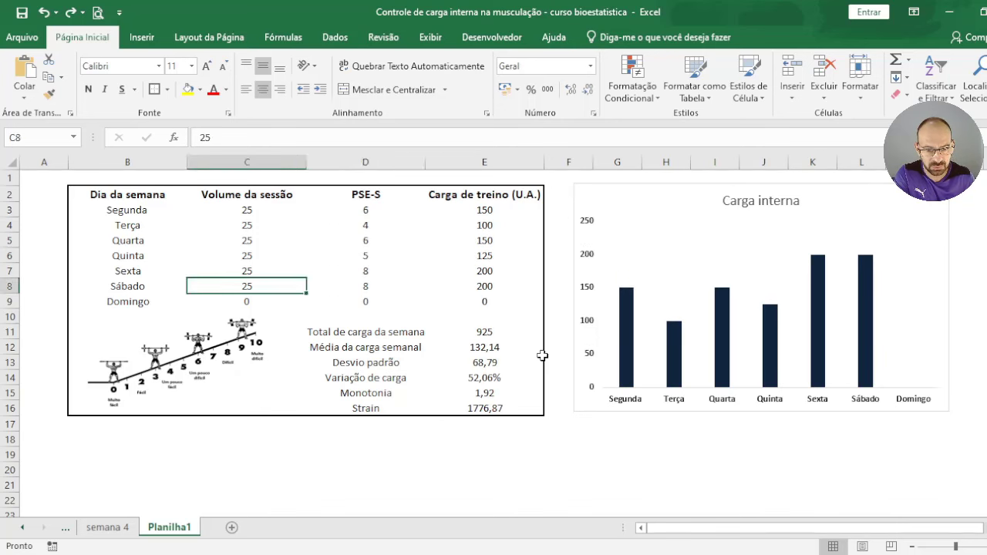
Undo the trial session volume entries of Quinta, Quarta, Terça and Segunda and the re-entered Monotonia formula.
{"action": "key", "text": "ctrl+z"}
{"action": "key", "text": "ctrl+z"}
{"action": "key", "text": "ctrl+z"}
{"action": "key", "text": "ctrl+z"}
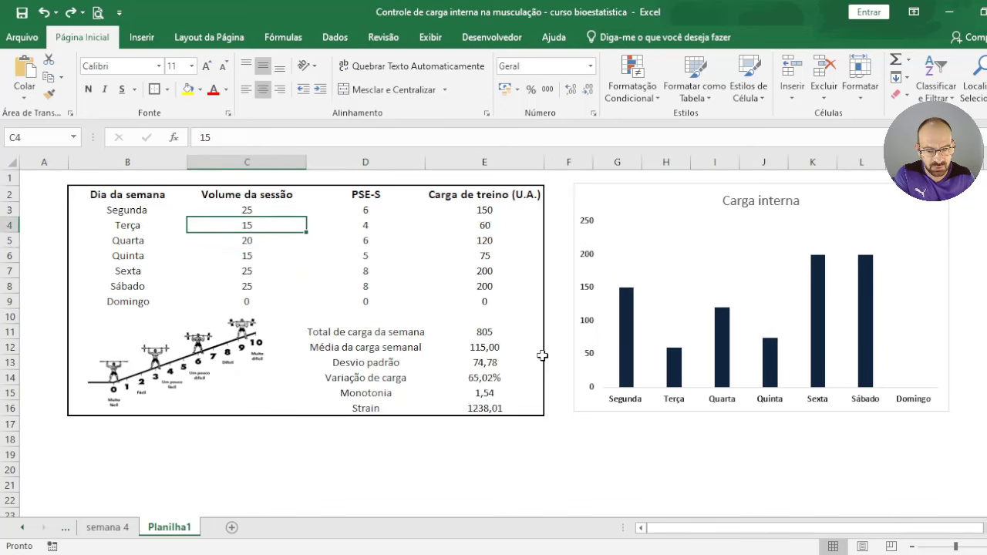
{"action": "key", "text": "ctrl+z"}
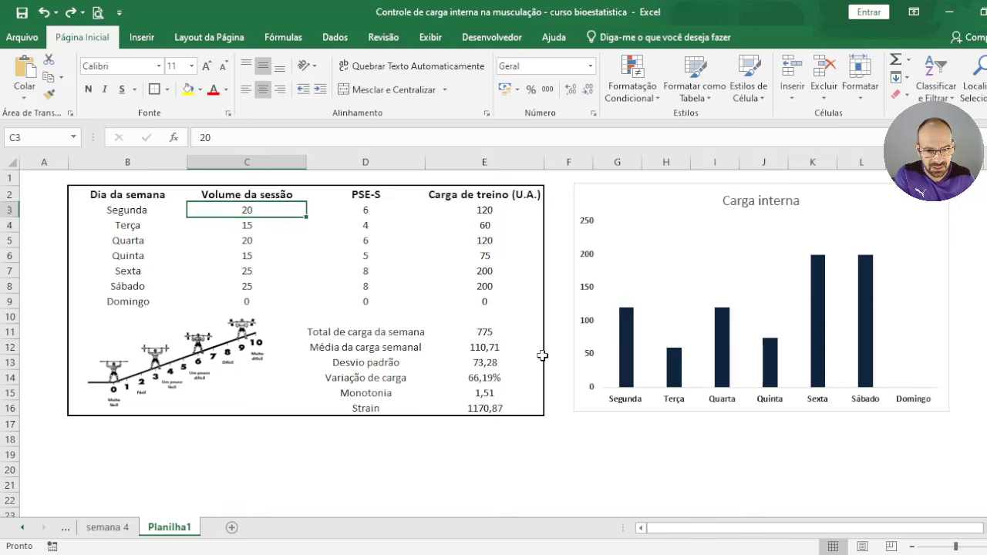
{"action": "key", "text": "ctrl+z"}
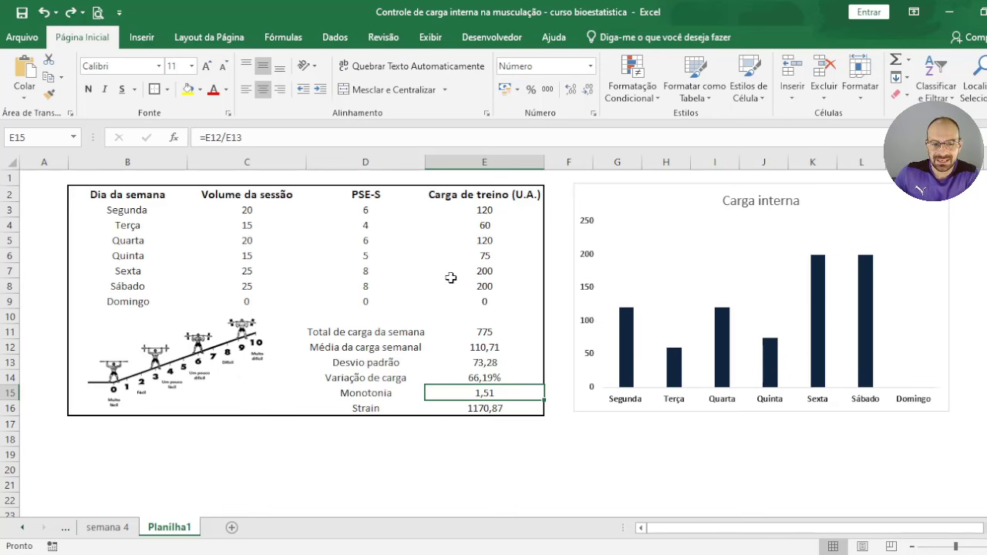
Examine the Strain formula in E16 together with the weekly total, mean and Monotonia cells.
{"action": "left_click", "coordinate": [484, 330]}
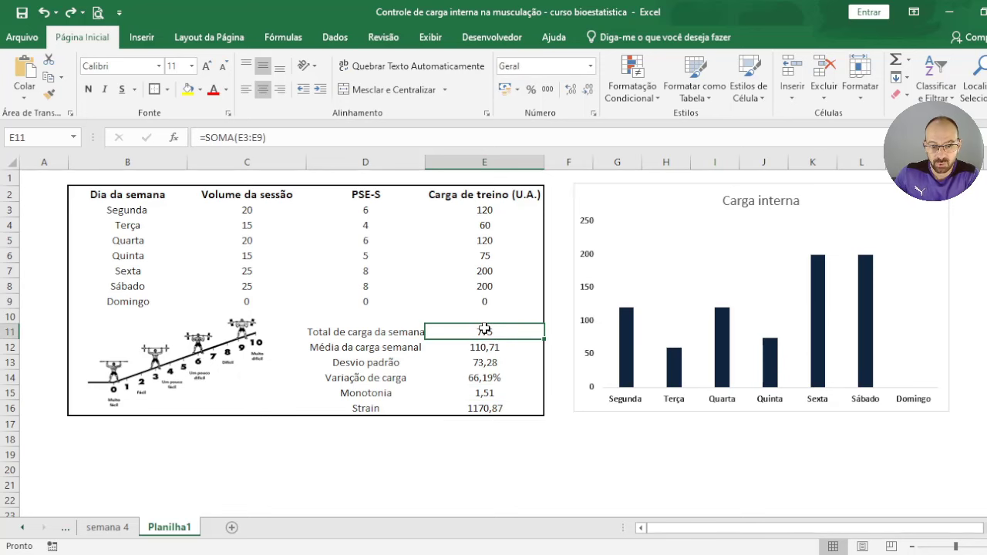
{"action": "left_click", "coordinate": [499, 409]}
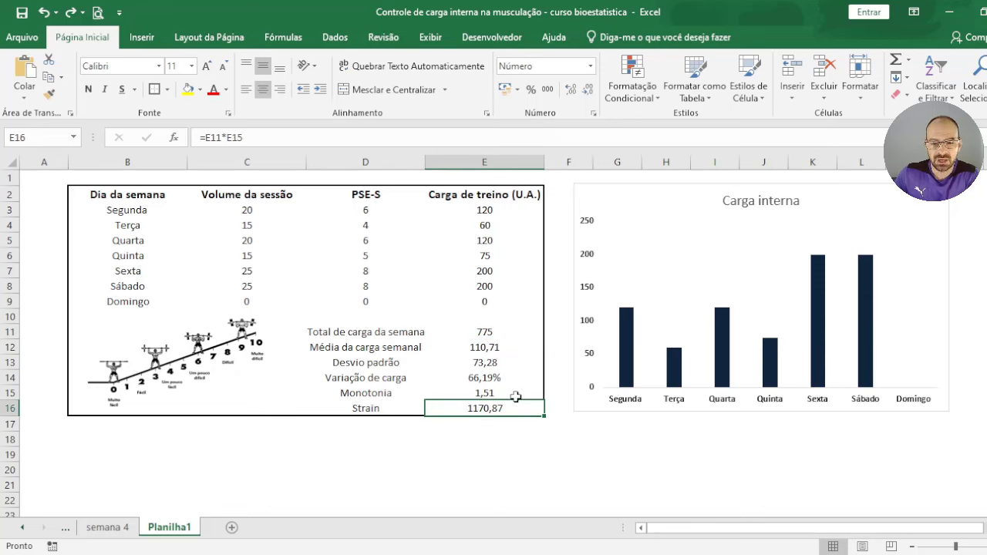
{"action": "left_click", "coordinate": [486, 348]}
{"action": "left_click", "coordinate": [492, 332]}
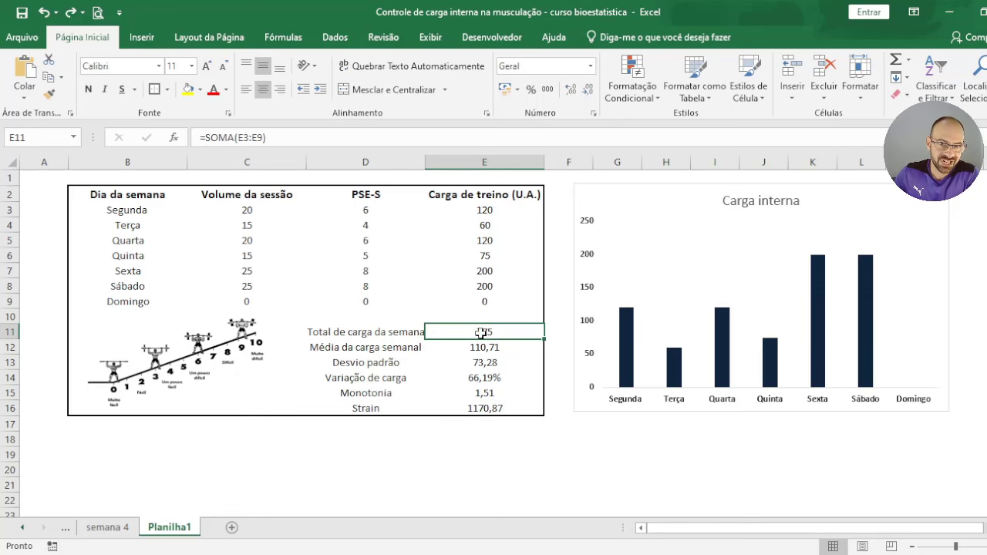
{"action": "left_click", "coordinate": [496, 409]}
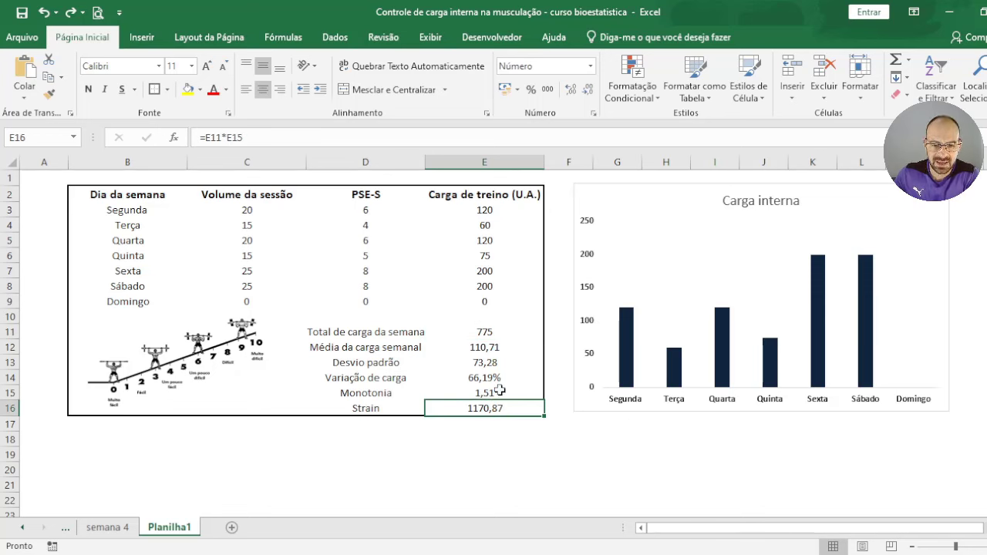
{"action": "left_click", "coordinate": [493, 335]}
{"action": "left_click", "coordinate": [498, 349]}
{"action": "left_click", "coordinate": [502, 391]}
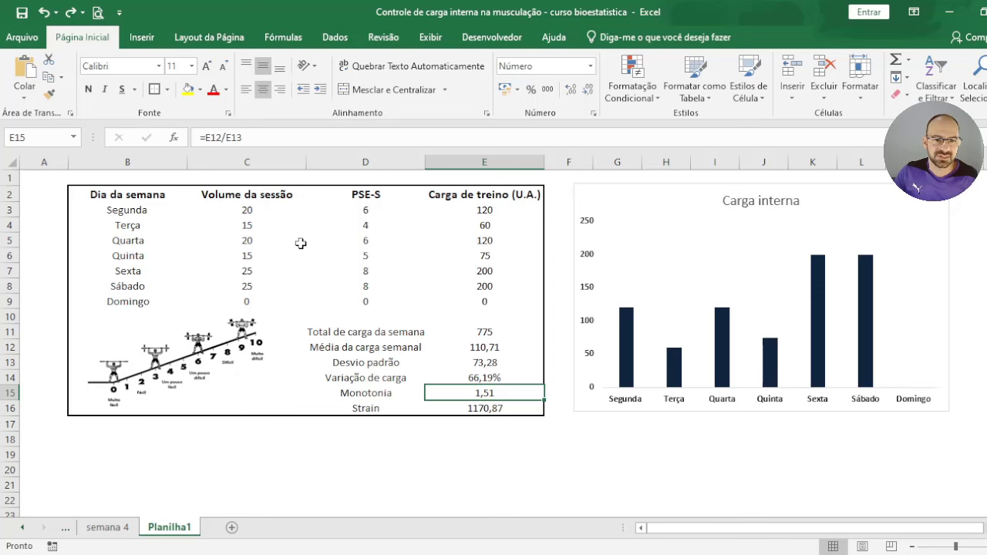
Set the Volume da sessão to 20 for Terça, Quinta, Sexta and Sábado.
{"action": "left_click", "coordinate": [368, 208]}
{"action": "left_click", "coordinate": [269, 221]}
{"action": "type", "text": "20"}
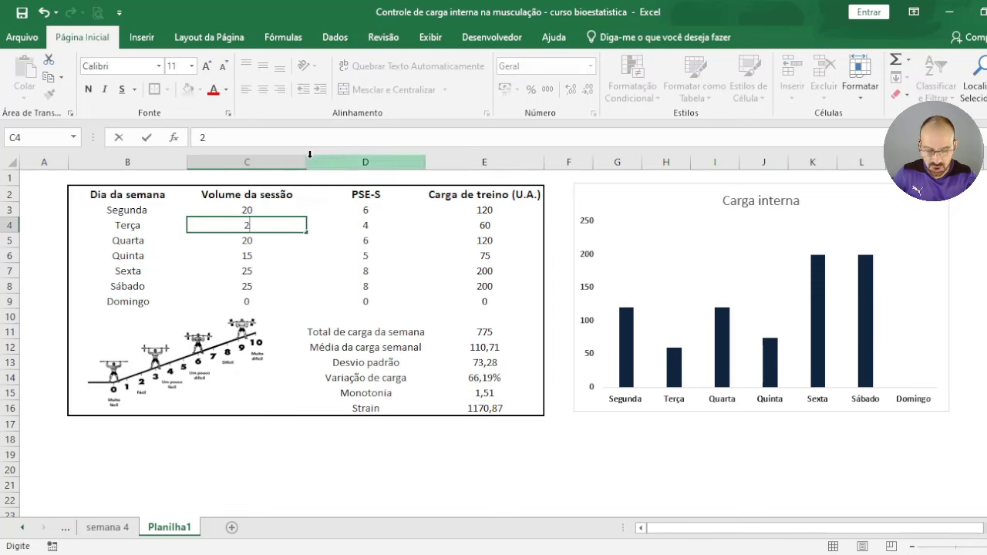
{"action": "key", "text": "Return"}
{"action": "key", "text": "Return"}
{"action": "type", "text": "20"}
{"action": "key", "text": "Return"}
{"action": "type", "text": "20"}
{"action": "key", "text": "Return"}
{"action": "type", "text": "2"}
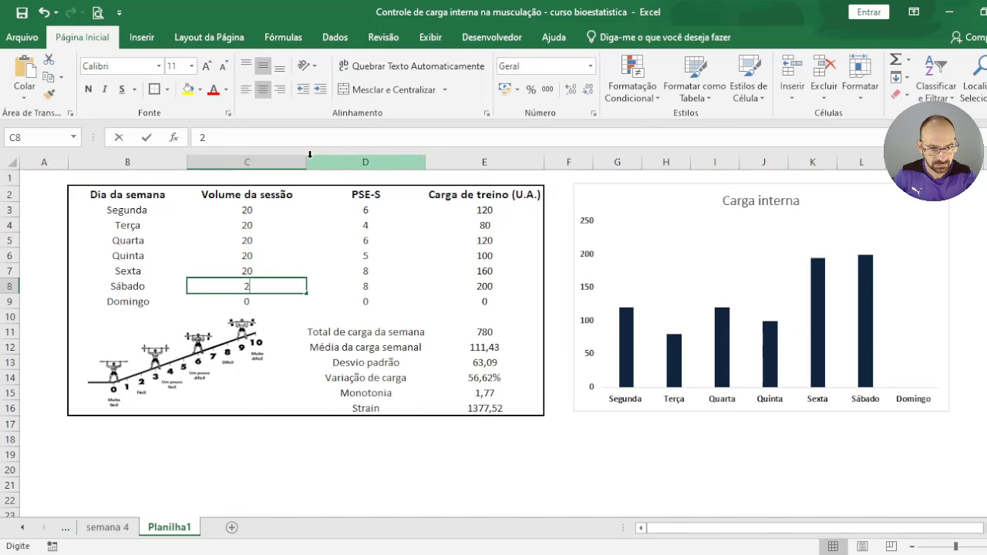
{"action": "type", "text": "0"}
{"action": "key", "text": "Tab"}
Set the PSE-S to 4 for Segunda, Quarta, Quinta, Sexta and Sábado, and check the weekly total in E11.
{"action": "key", "text": "Up"}
{"action": "key", "text": "Up"}
{"action": "key", "text": "Up"}
{"action": "key", "text": "Up"}
{"action": "key", "text": "Up"}
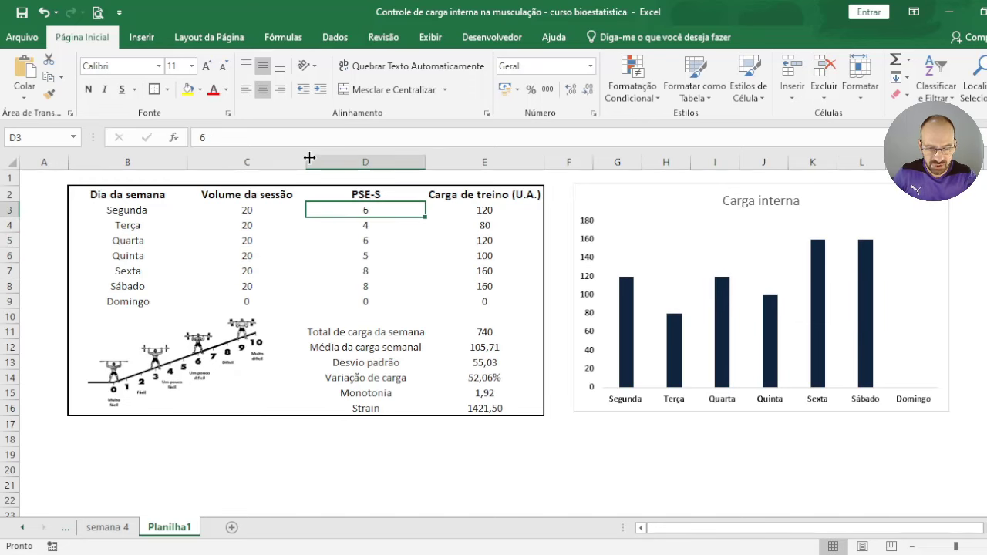
{"action": "type", "text": "4"}
{"action": "key", "text": "Return"}
{"action": "key", "text": "Return"}
{"action": "type", "text": "4"}
{"action": "key", "text": "Return"}
{"action": "type", "text": "4"}
{"action": "key", "text": "Return"}
{"action": "type", "text": "4"}
{"action": "key", "text": "Return"}
{"action": "type", "text": "4"}
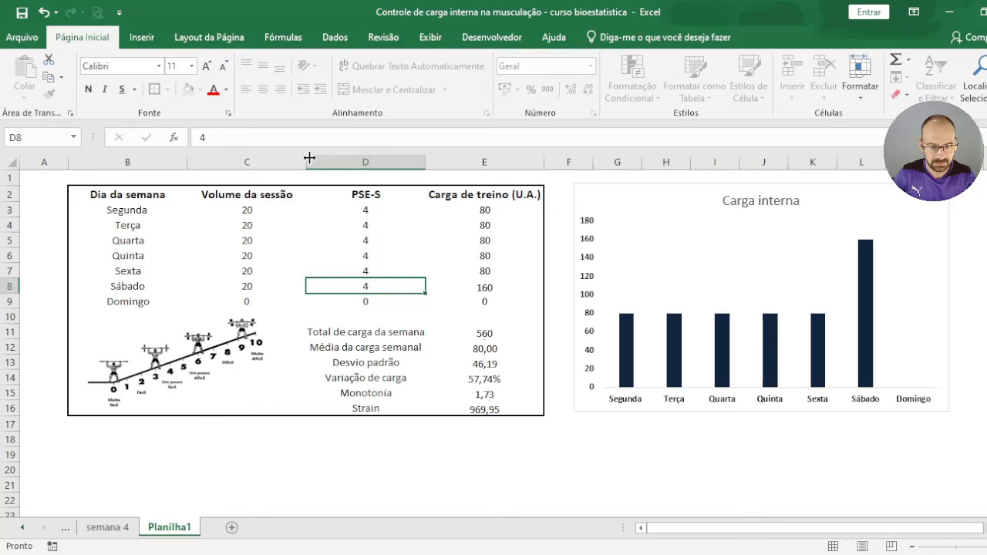
{"action": "key", "text": "Return"}
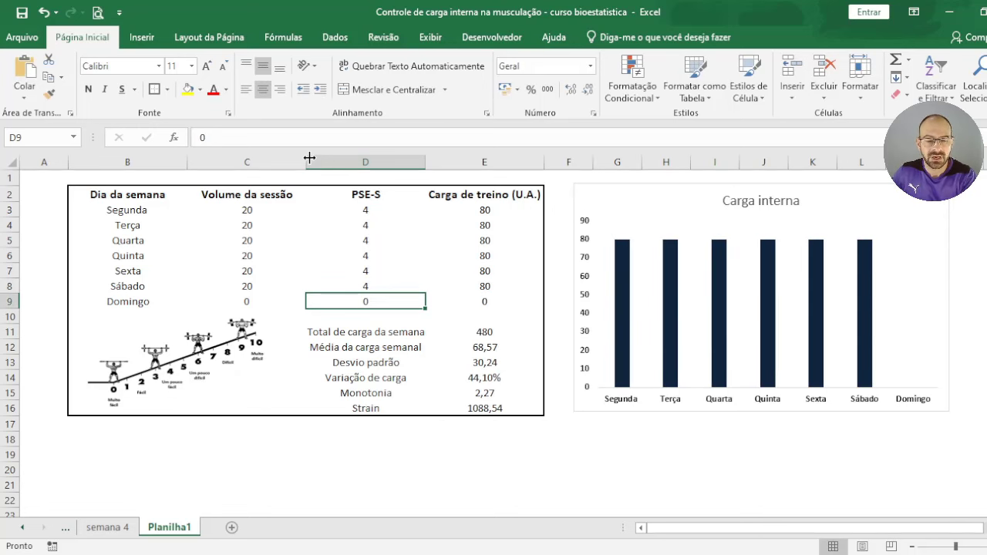
{"action": "left_click", "coordinate": [485, 335]}
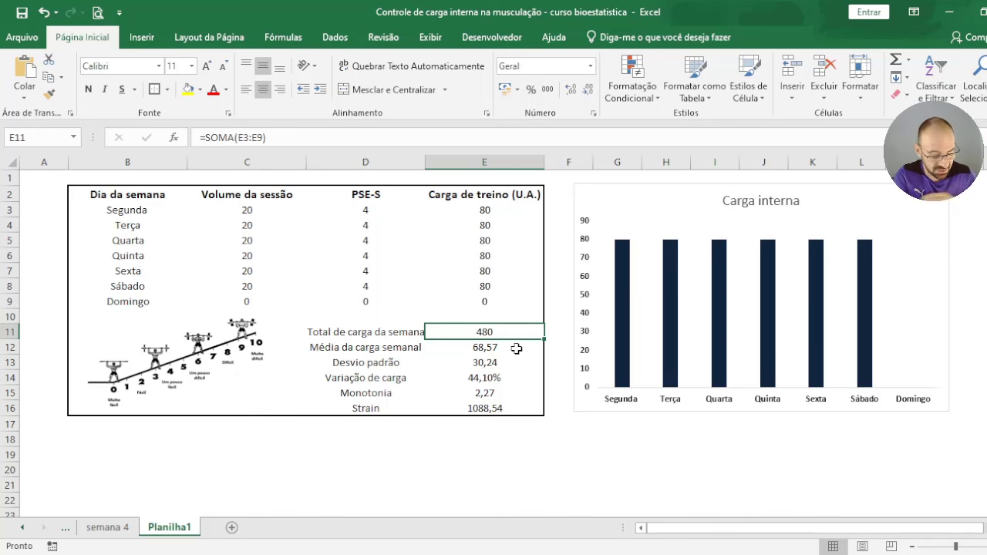
Undo the trial PSE-S entries of 4 and the volume changes for Sábado and Sexta.
{"action": "key", "text": "ctrl+z"}
{"action": "key", "text": "ctrl+z"}
{"action": "key", "text": "ctrl+z"}
{"action": "key", "text": "ctrl+z"}
{"action": "key", "text": "ctrl+z"}
{"action": "key", "text": "ctrl+z"}
{"action": "key", "text": "ctrl+z"}
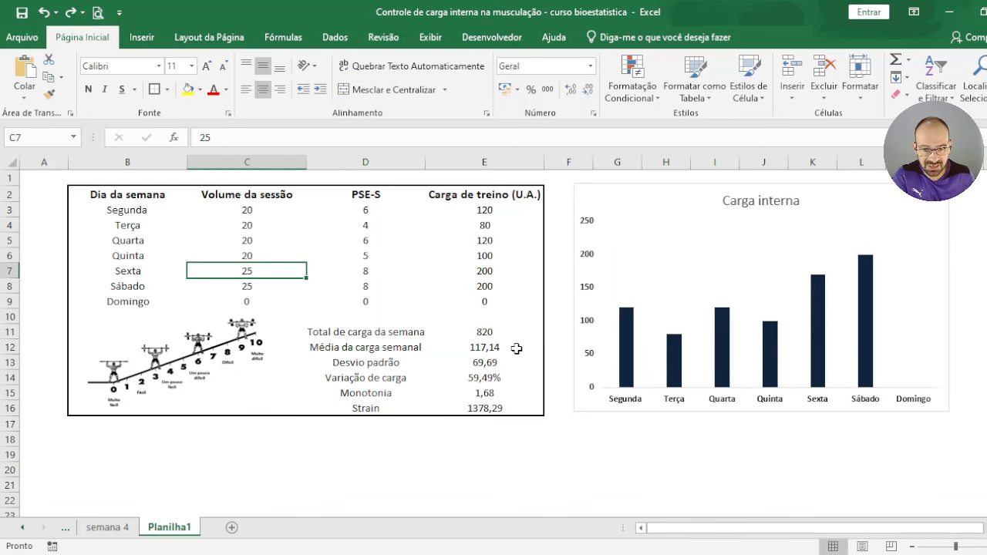
Undo the volume changes for Quinta and Terça and the last resize of the Carga interna chart.
{"action": "key", "text": "ctrl+z"}
{"action": "key", "text": "ctrl+z"}
{"action": "key", "text": "ctrl+z"}
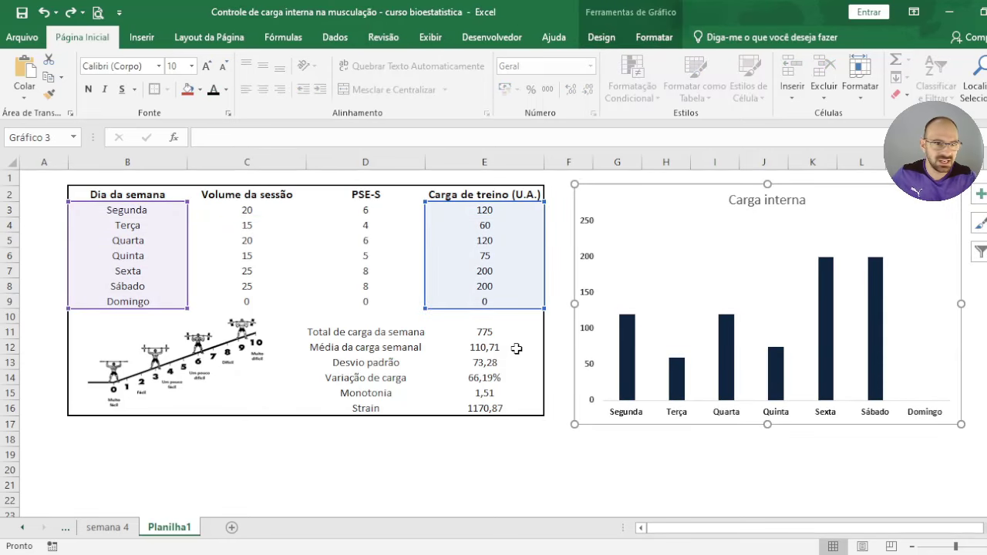
Undo the remaining Carga interna chart change, and set the Volume da sessão to 20 for Terça, Quinta, Sexta and Sábado.
{"action": "key", "text": "ctrl+z"}
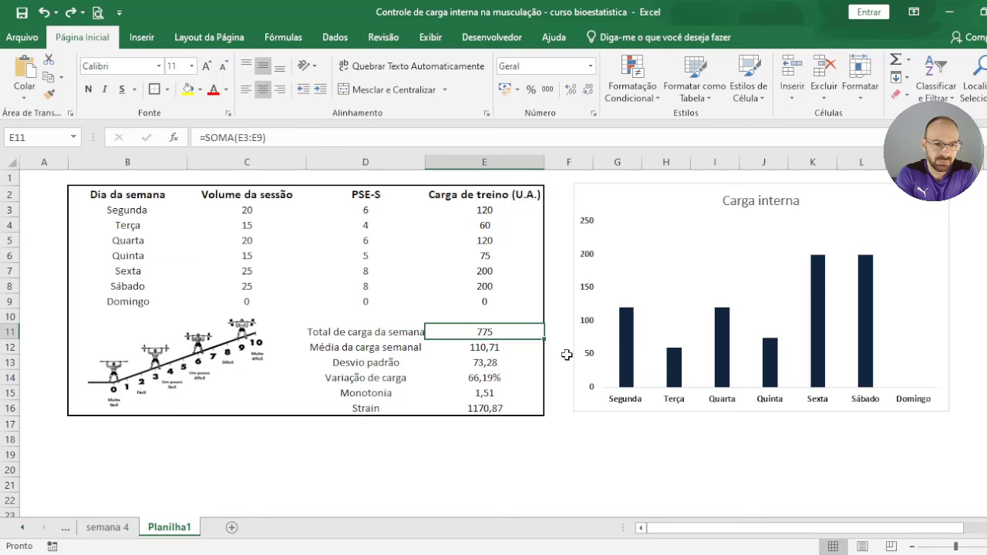
{"action": "left_click", "coordinate": [266, 215]}
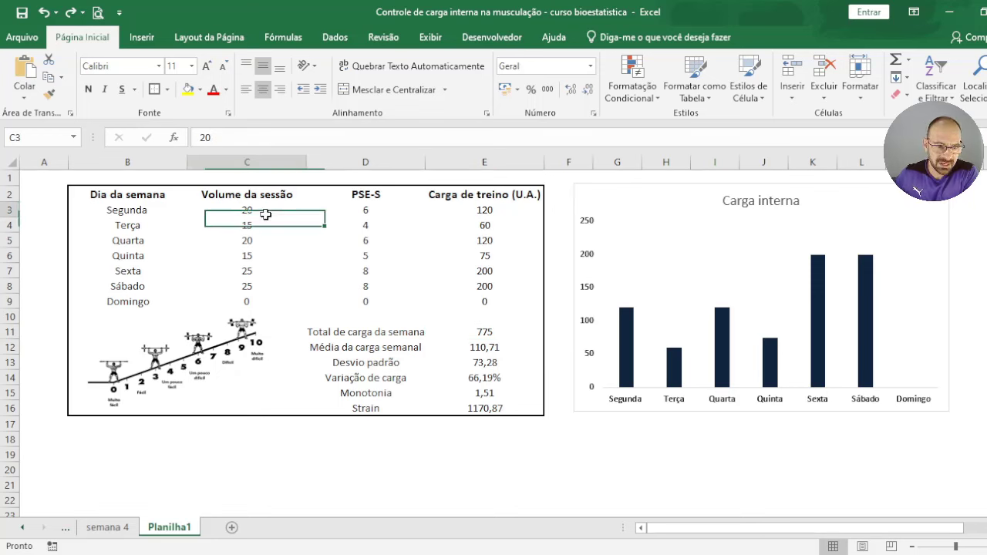
{"action": "key", "text": "Down"}
{"action": "type", "text": "20"}
{"action": "key", "text": "Return"}
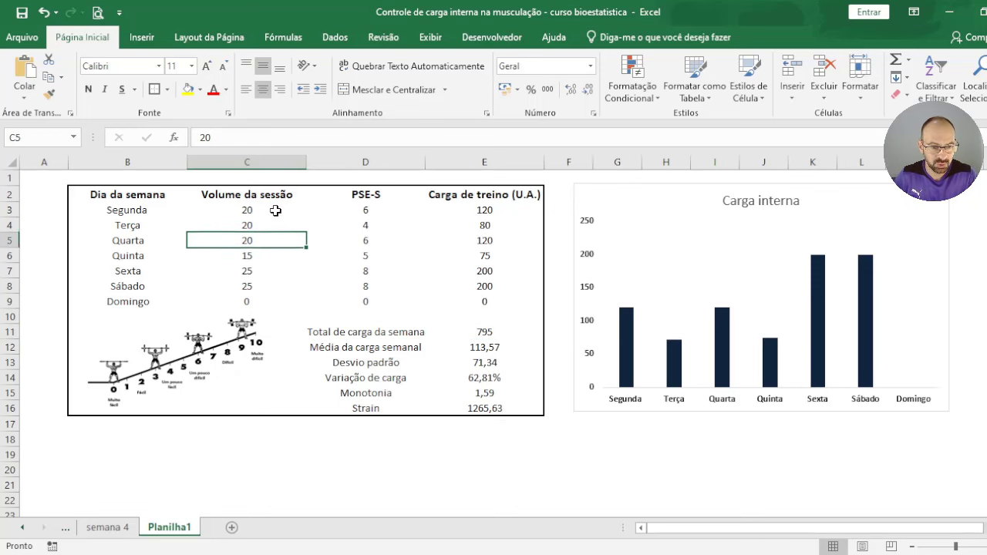
{"action": "key", "text": "Down"}
{"action": "type", "text": "20"}
{"action": "key", "text": "Return"}
{"action": "type", "text": "20"}
{"action": "key", "text": "Return"}
{"action": "type", "text": "20"}
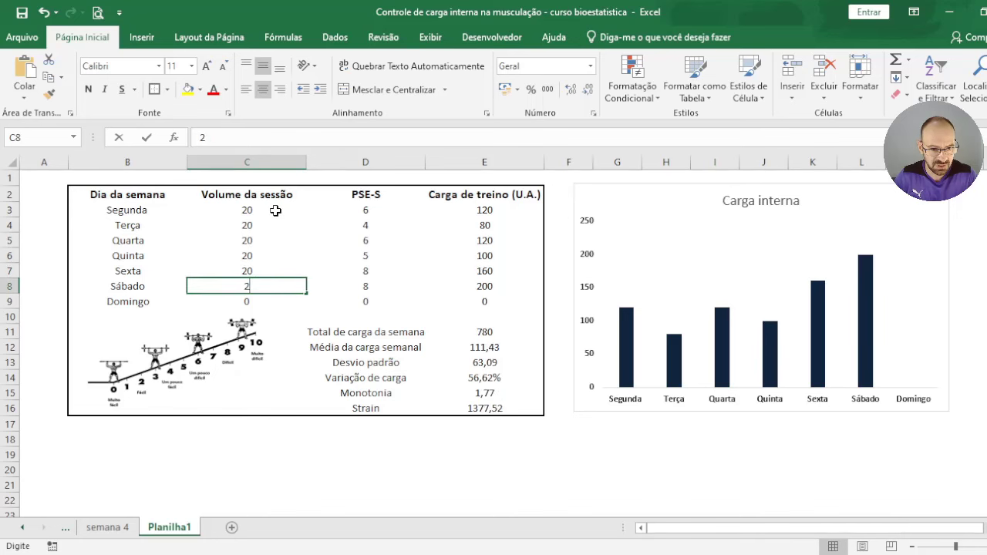
{"action": "key", "text": "Tab"}
Set the PSE-S to 9 for Segunda, 7 for Terça and 9 for Quarta.
{"action": "key", "text": "Up"}
{"action": "key", "text": "Up"}
{"action": "key", "text": "Up"}
{"action": "key", "text": "Up"}
{"action": "key", "text": "Up"}
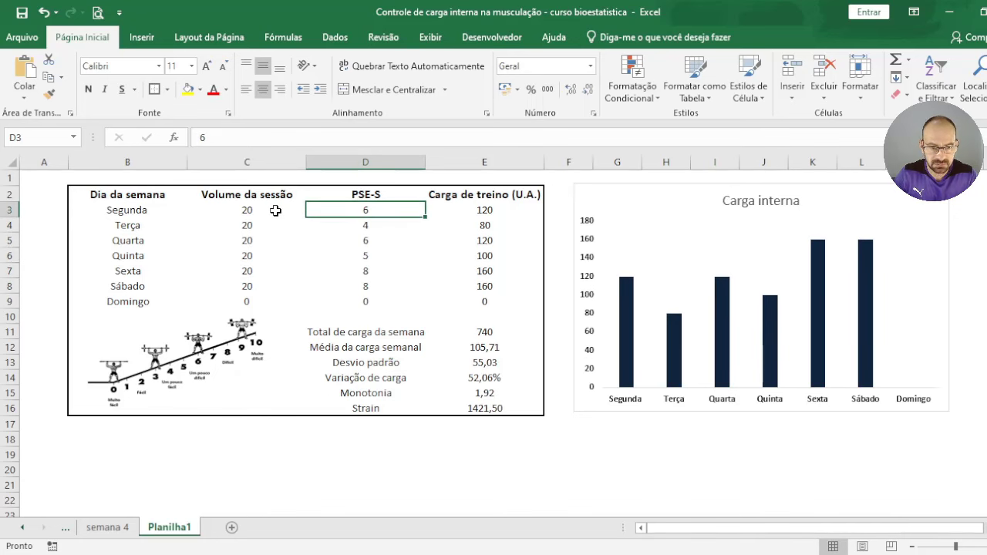
{"action": "type", "text": "9"}
{"action": "key", "text": "Return"}
{"action": "type", "text": "7"}
{"action": "key", "text": "Return"}
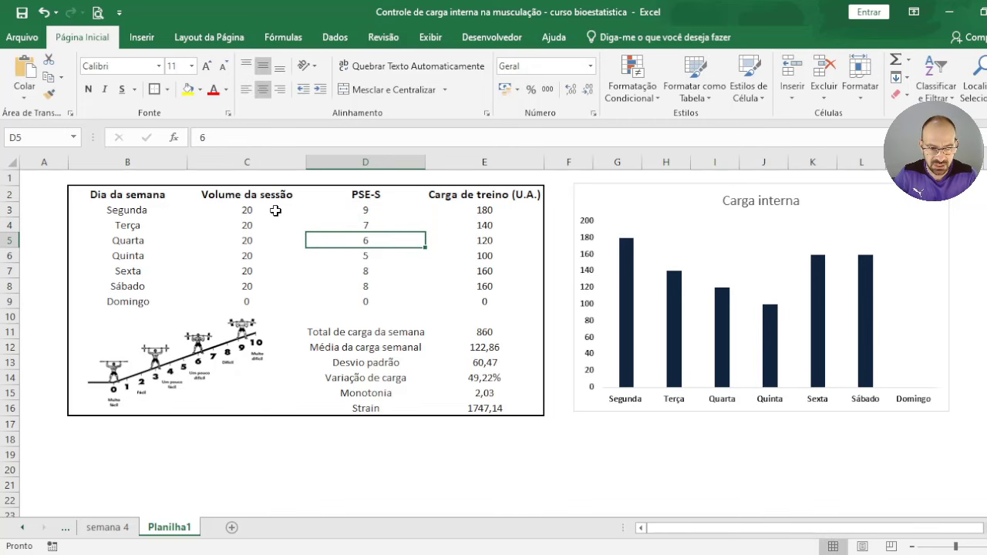
{"action": "type", "text": "9"}
{"action": "key", "text": "Return"}
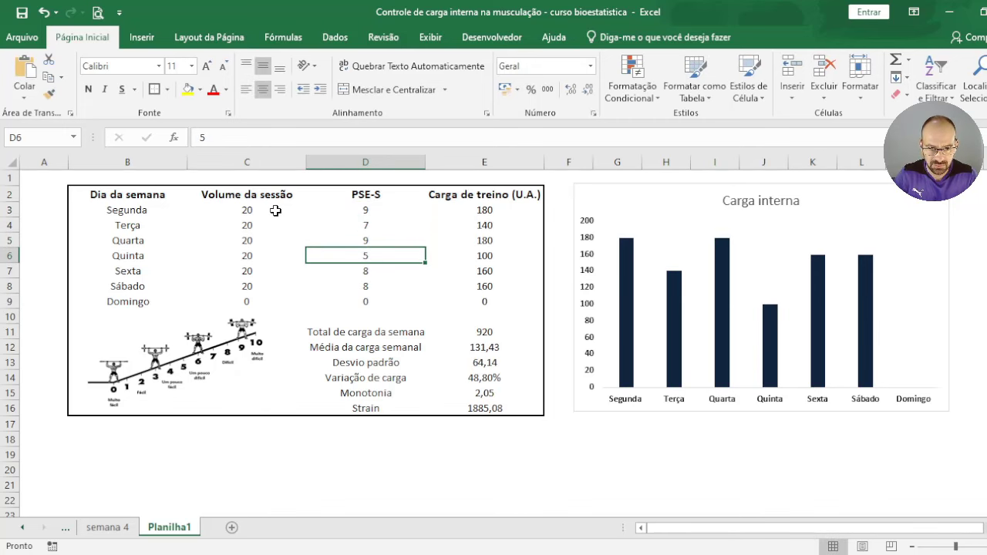
Set the PSE-S to 8 for Quinta, 7 for Sexta and 6 for Sábado, and check the Monotonia, weekly total and average cells.
{"action": "type", "text": "8"}
{"action": "key", "text": "Return"}
{"action": "type", "text": "7"}
{"action": "key", "text": "Return"}
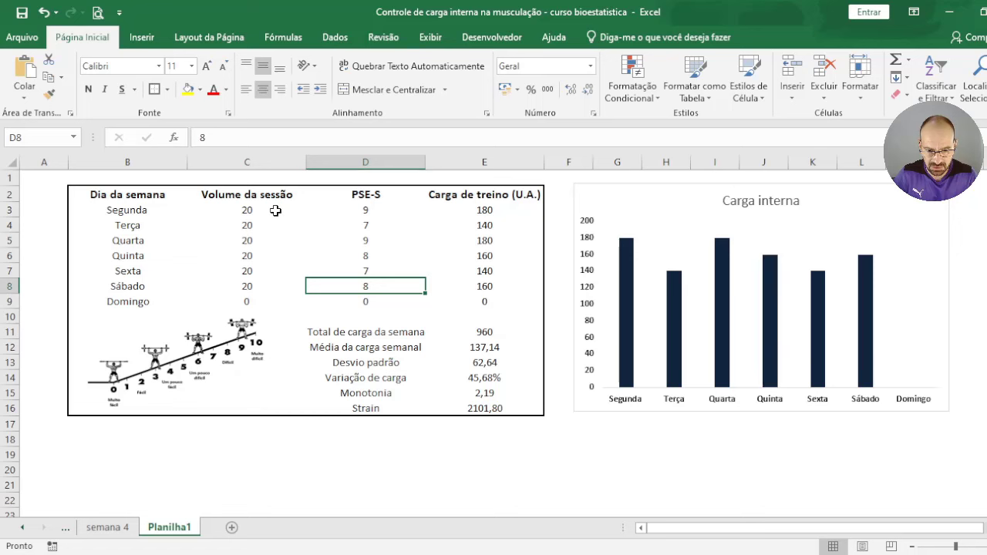
{"action": "type", "text": "6"}
{"action": "key", "text": "Return"}
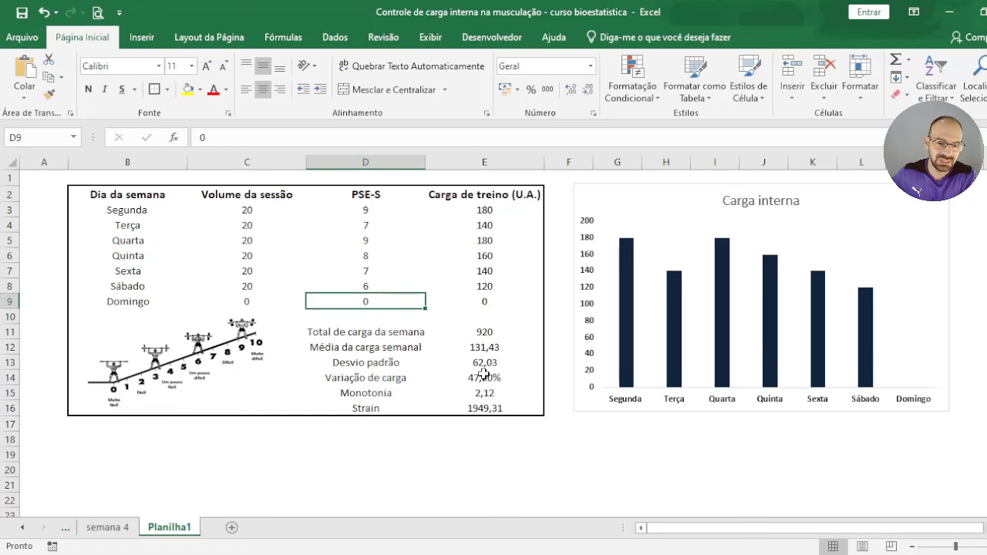
{"action": "left_click", "coordinate": [485, 393]}
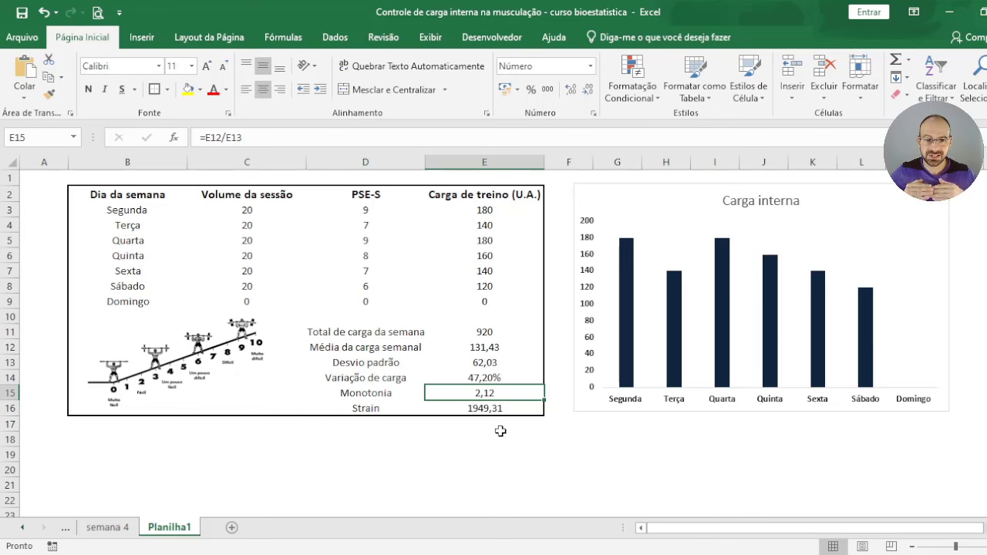
{"action": "left_click", "coordinate": [509, 331]}
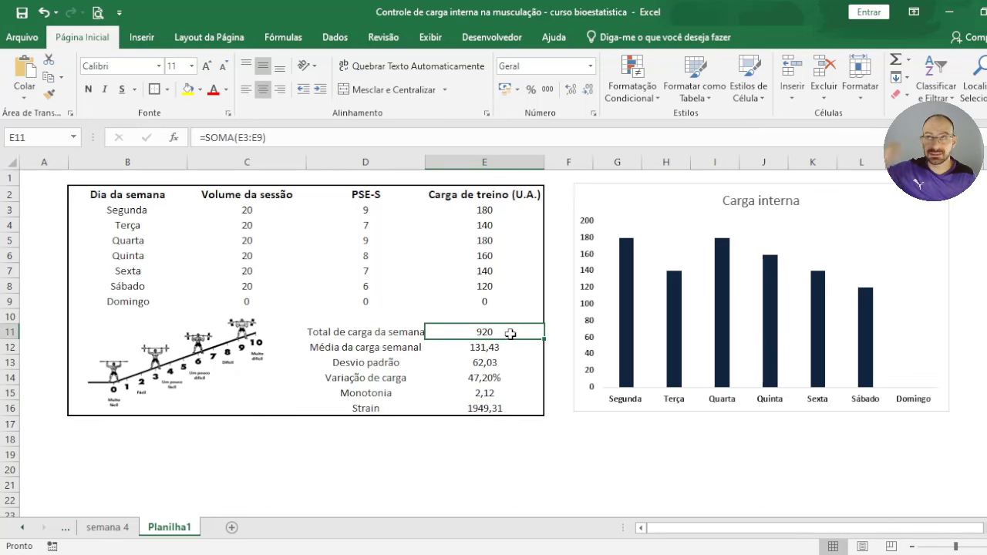
{"action": "left_click", "coordinate": [474, 393]}
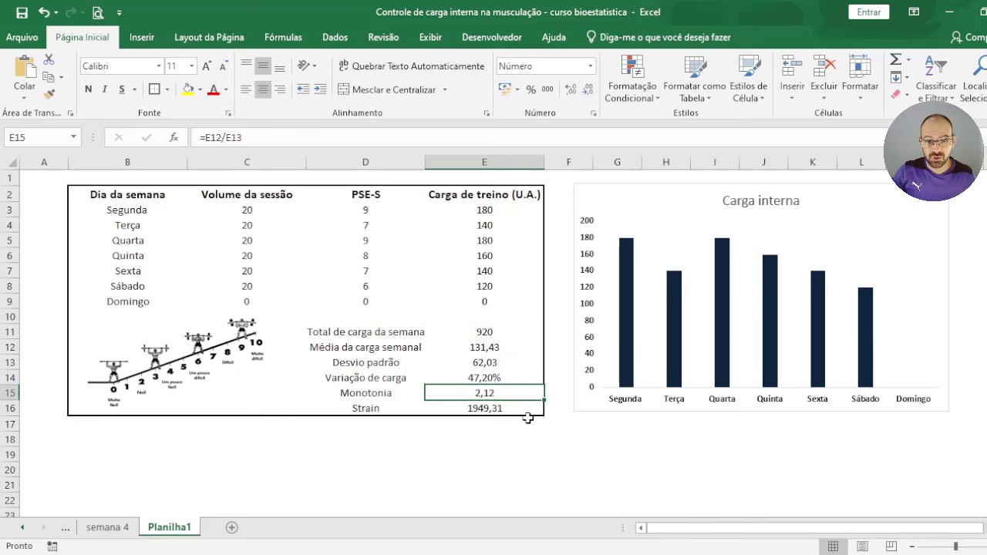
{"action": "left_click", "coordinate": [494, 347]}
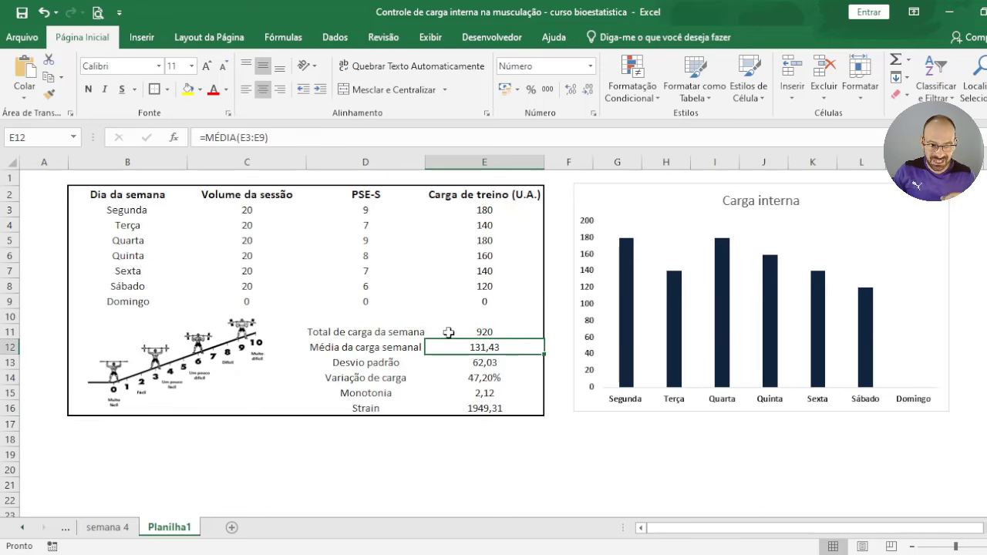
Undo the six trial PSE-S entries from Sábado back to Segunda.
{"action": "key", "text": "ctrl+z"}
{"action": "key", "text": "ctrl+z"}
{"action": "key", "text": "ctrl+z"}
{"action": "key", "text": "ctrl+z"}
{"action": "key", "text": "ctrl+z"}
{"action": "key", "text": "ctrl+z"}
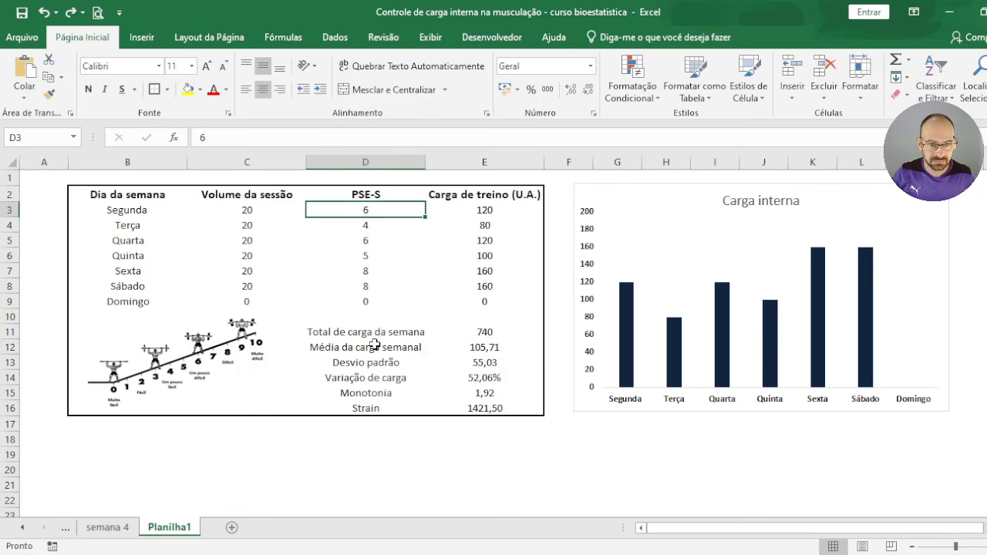
Set the PSE-S to 4 for every day from Segunda to Sábado, and review the Volume da sessão entries.
{"action": "type", "text": "4 4 4 4 4 4"}
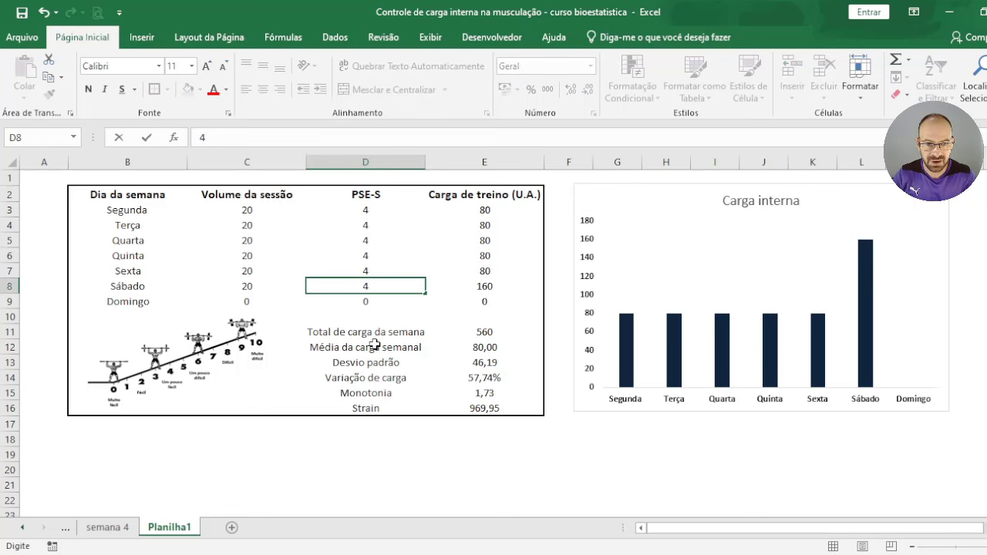
{"action": "key", "text": "Up"}
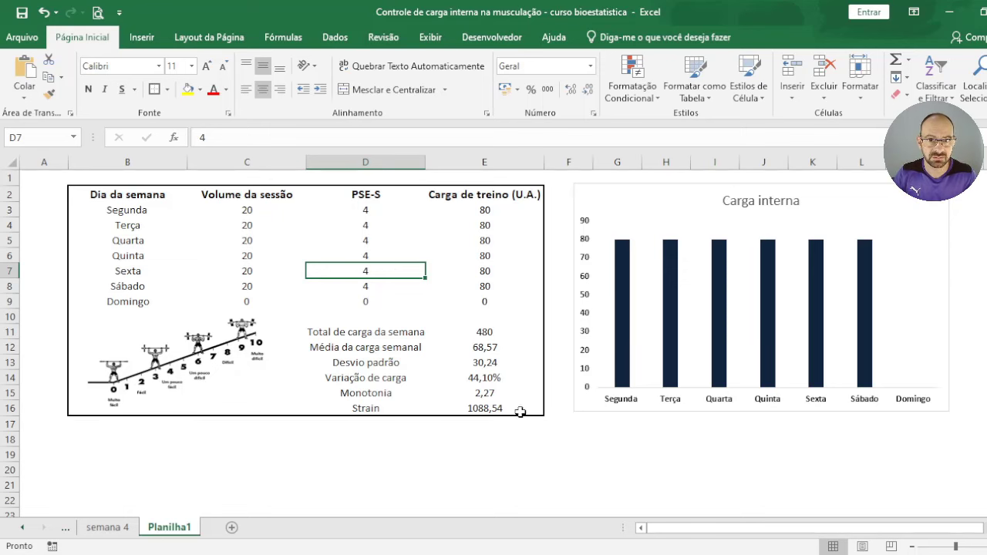
{"action": "left_click", "coordinate": [236, 216]}
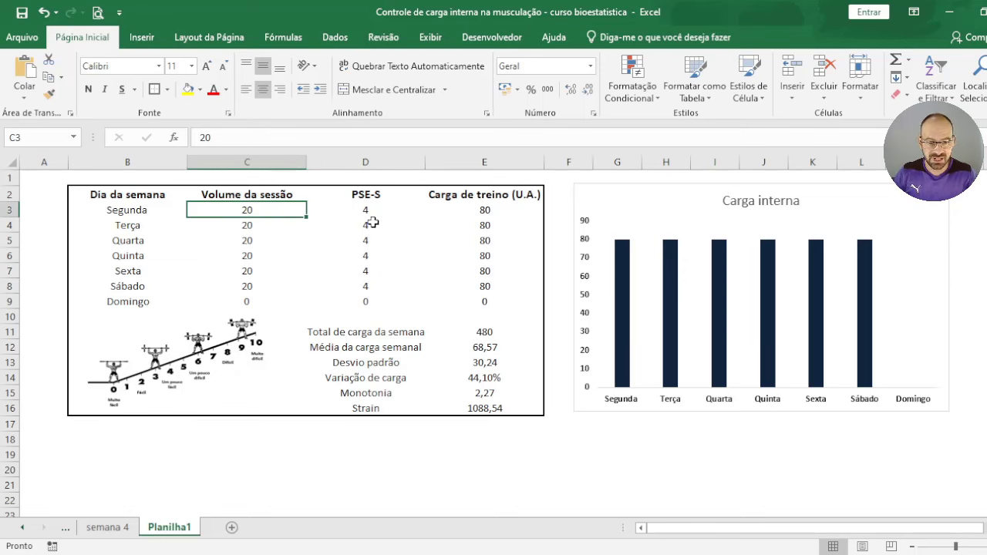
{"action": "left_click", "coordinate": [251, 286]}
{"action": "left_click", "coordinate": [250, 301]}
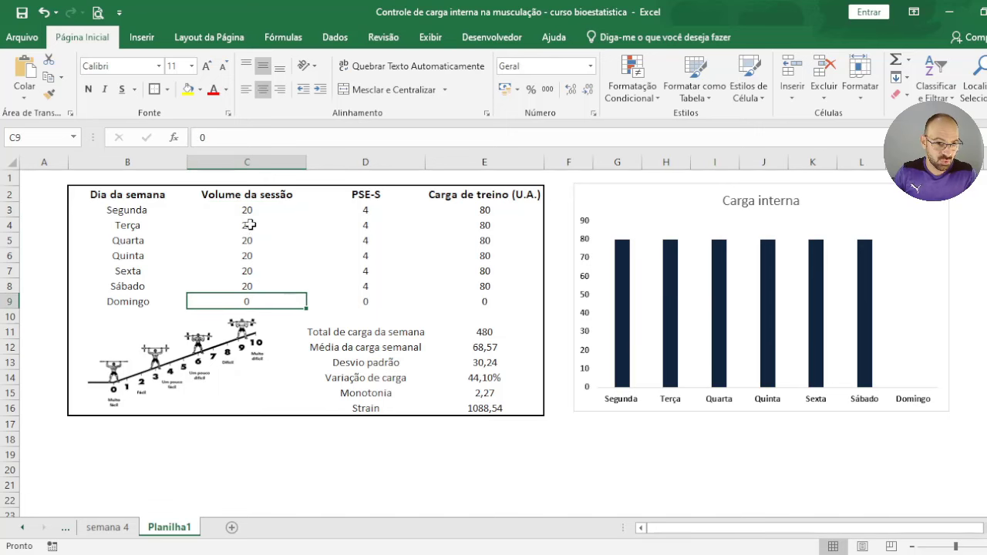
Set the Volume da sessão to 30 for Segunda and Quinta, and to 15 for Quarta, Sexta and Domingo.
{"action": "left_click", "coordinate": [248, 212]}
{"action": "type", "text": "30"}
{"action": "key", "text": "Return"}
{"action": "key", "text": "Down"}
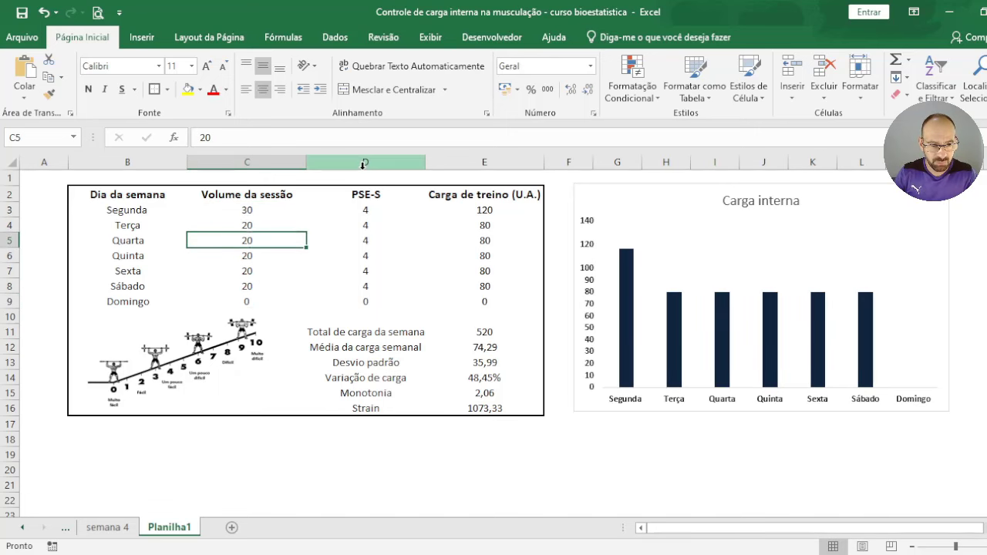
{"action": "type", "text": "15"}
{"action": "key", "text": "Return"}
{"action": "type", "text": "30"}
{"action": "key", "text": "Return"}
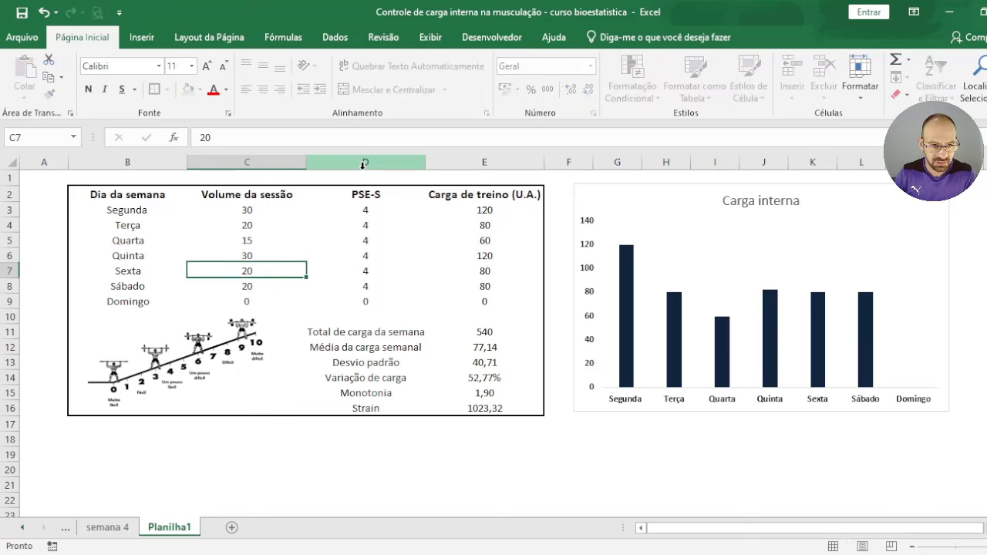
{"action": "type", "text": "15"}
{"action": "key", "text": "Return"}
{"action": "key", "text": "Return"}
{"action": "type", "text": "15"}
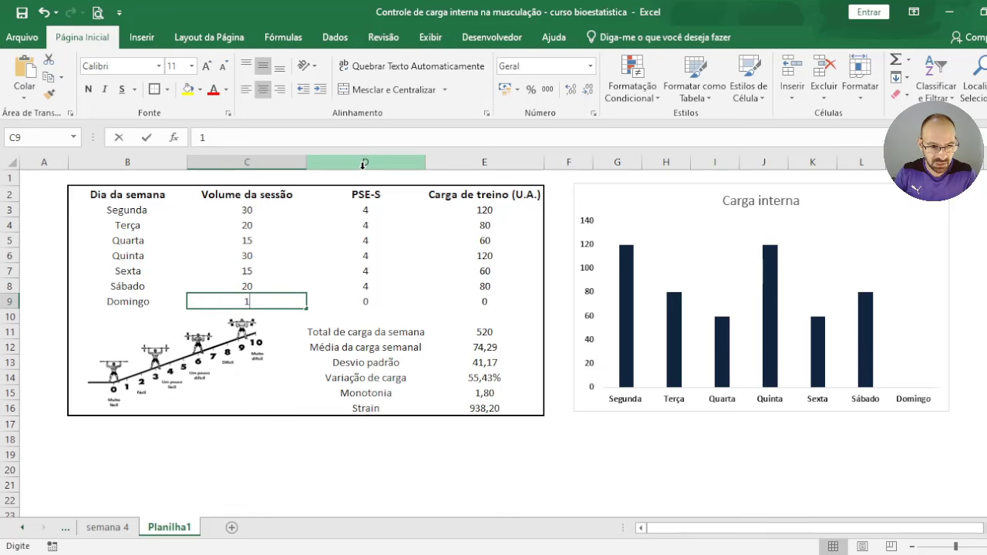
{"action": "key", "text": "Up"}
Set the PSE-S to 8 for Segunda, 6 for Terça and 3 for Quarta.
{"action": "key", "text": "Up"}
{"action": "key", "text": "Up"}
{"action": "key", "text": "Up"}
{"action": "key", "text": "Up"}
{"action": "key", "text": "Up"}
{"action": "key", "text": "Right"}
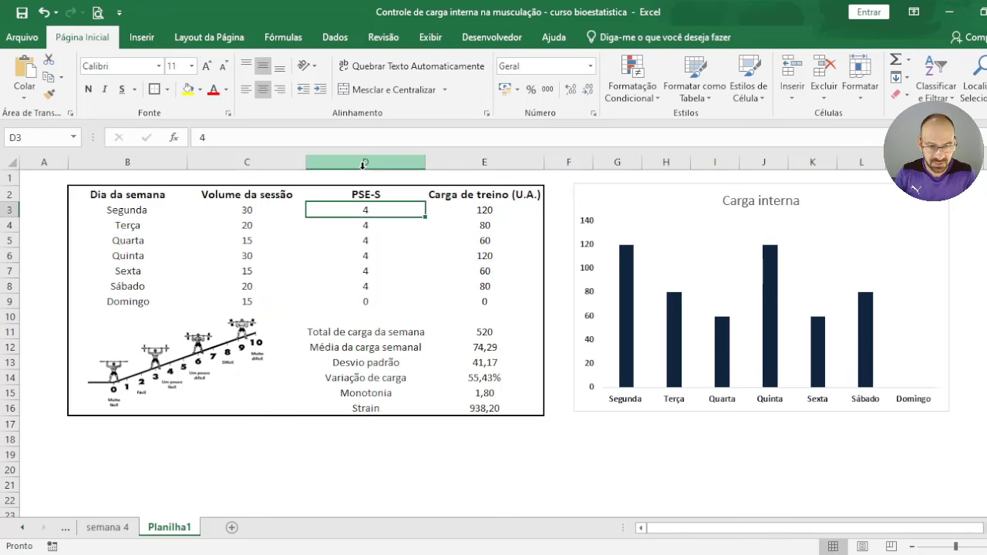
{"action": "type", "text": "8"}
{"action": "key", "text": "Return"}
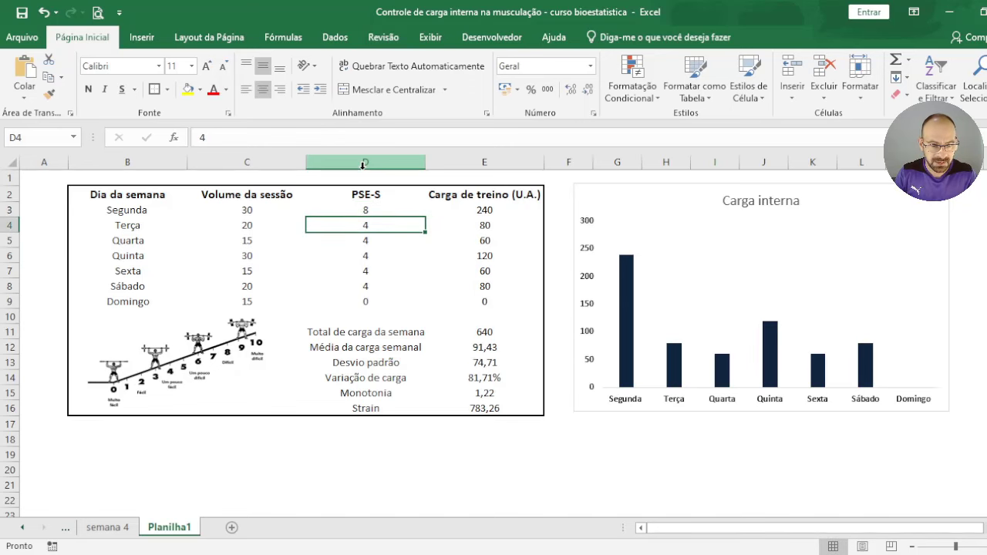
{"action": "type", "text": "6"}
{"action": "key", "text": "Return"}
{"action": "type", "text": "3"}
{"action": "key", "text": "Return"}
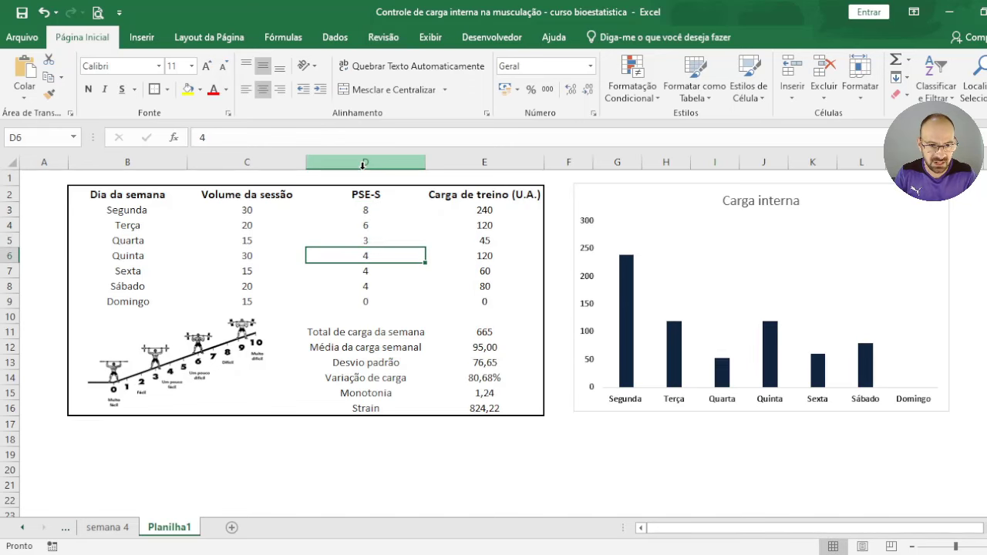
Set the PSE-S to 7 for Quinta, 2 for Sexta, 5 for Sábado and 3 for Domingo.
{"action": "type", "text": "7"}
{"action": "key", "text": "Return"}
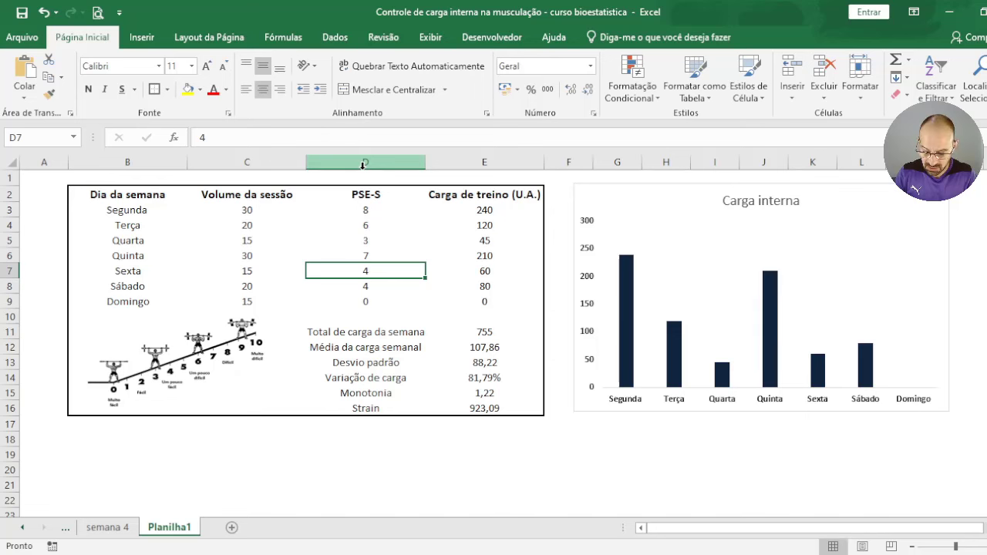
{"action": "type", "text": "2"}
{"action": "key", "text": "Return"}
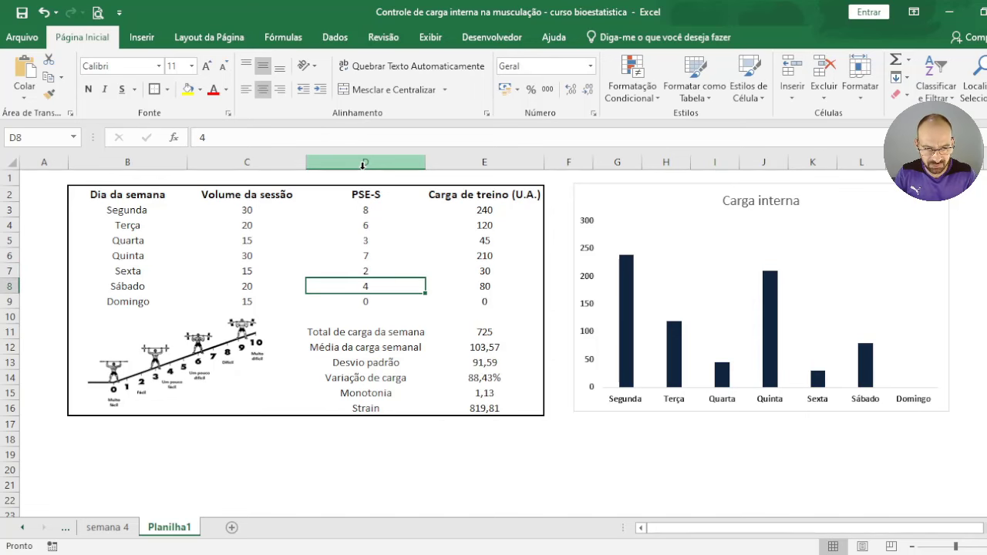
{"action": "type", "text": "5"}
{"action": "key", "text": "Return"}
{"action": "type", "text": "3"}
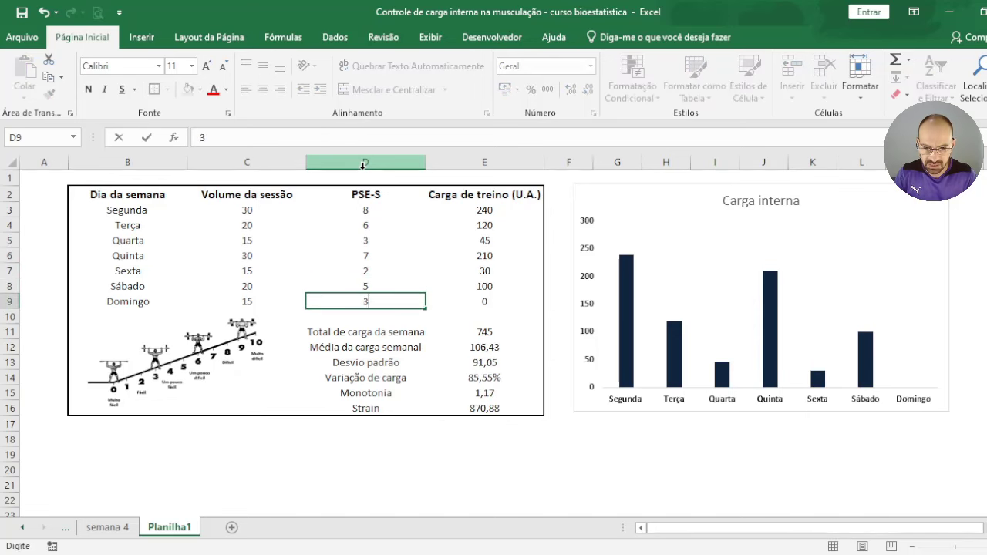
{"action": "key", "text": "Up"}
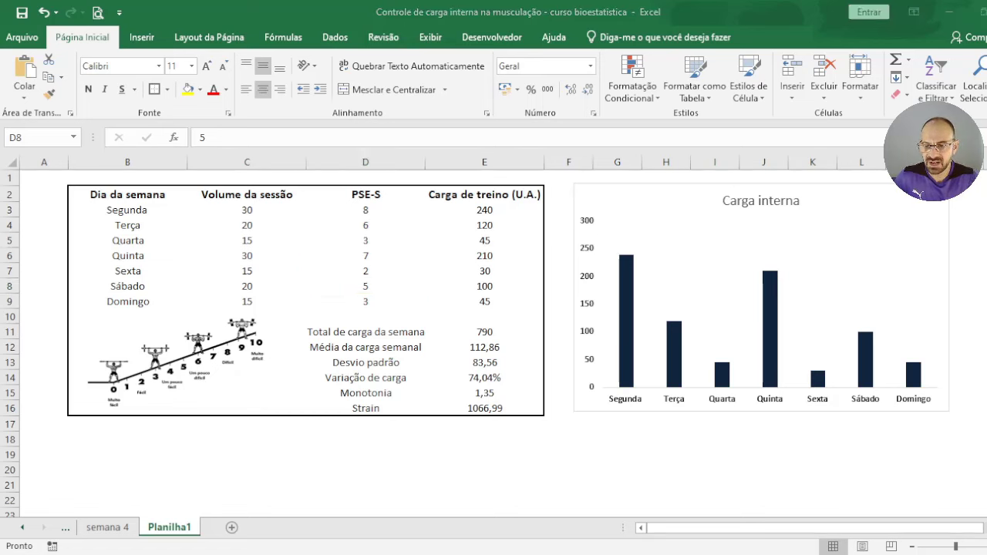
Set the Volume da sessão to 25 for every day from Segunda to Sábado and to 0 for Domingo.
{"action": "key", "text": "alt+Tab"}
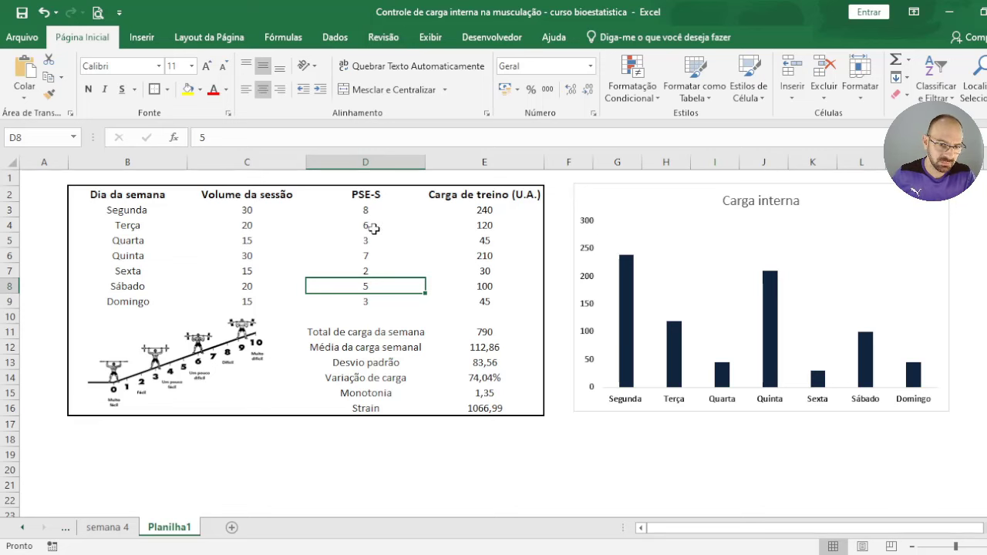
{"action": "left_click", "coordinate": [232, 214]}
{"action": "type", "text": "25"}
{"action": "key", "text": "Return"}
{"action": "type", "text": "25"}
{"action": "key", "text": "Return"}
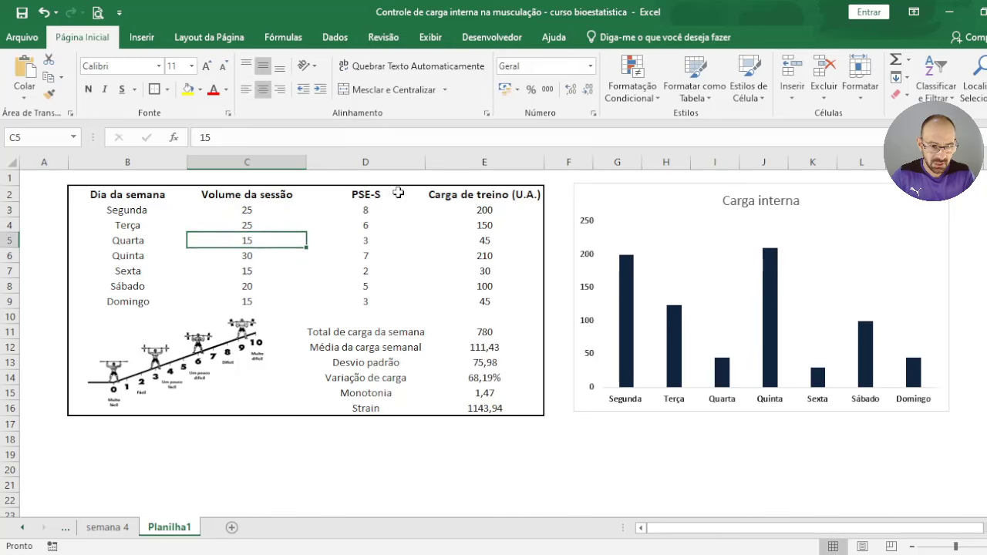
{"action": "type", "text": "25"}
{"action": "key", "text": "Return"}
{"action": "type", "text": "25 25"}
{"action": "key", "text": "Return"}
{"action": "type", "text": "25"}
{"action": "key", "text": "Return"}
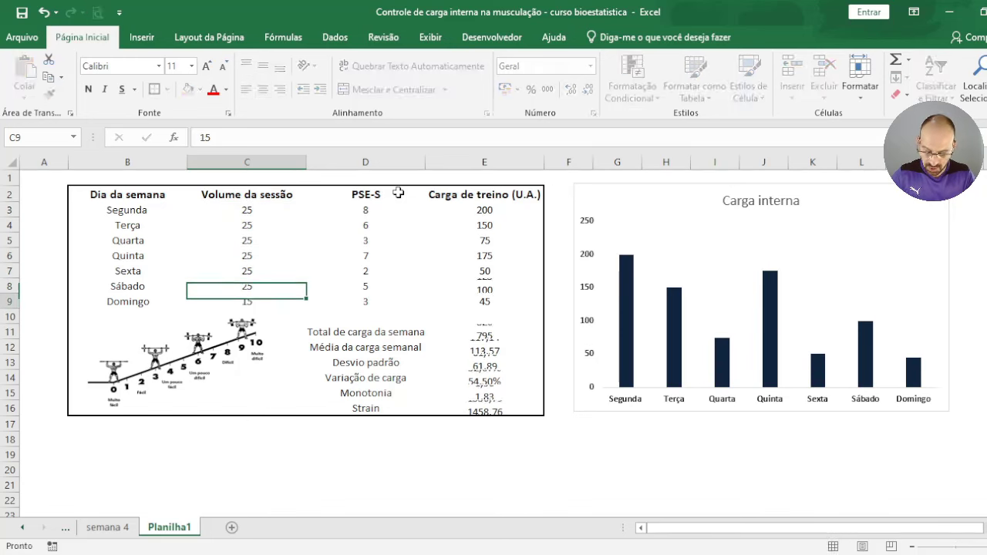
{"action": "type", "text": "0"}
{"action": "key", "text": "Tab"}
Set the PSE-S to 9 for Terça, 7 for Quarta and 9 for Quinta.
{"action": "key", "text": "Up"}
{"action": "key", "text": "Up"}
{"action": "key", "text": "Up"}
{"action": "key", "text": "Up"}
{"action": "key", "text": "Up"}
{"action": "key", "text": "Up"}
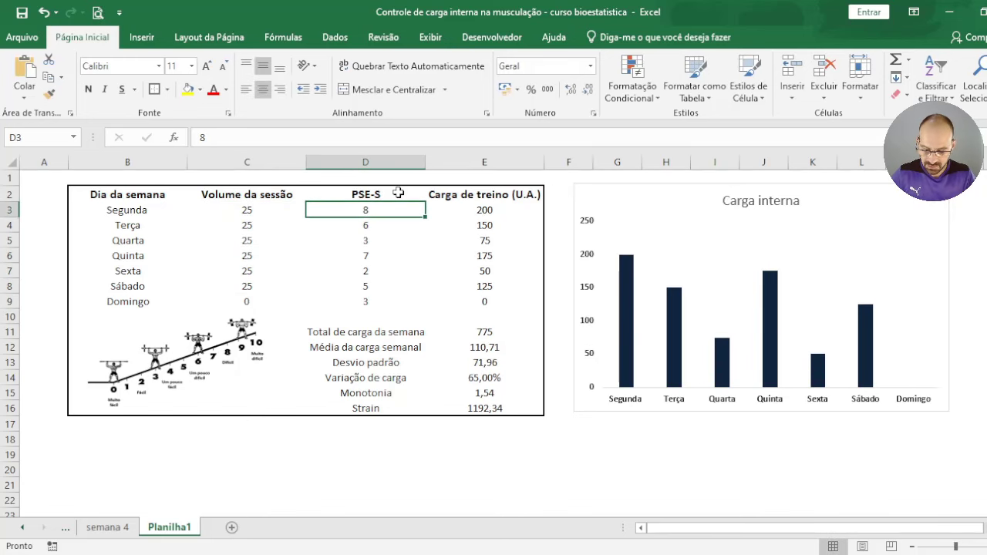
{"action": "key", "text": "Down"}
{"action": "type", "text": "9"}
{"action": "key", "text": "Return"}
{"action": "type", "text": "7"}
{"action": "key", "text": "Return"}
{"action": "type", "text": "9"}
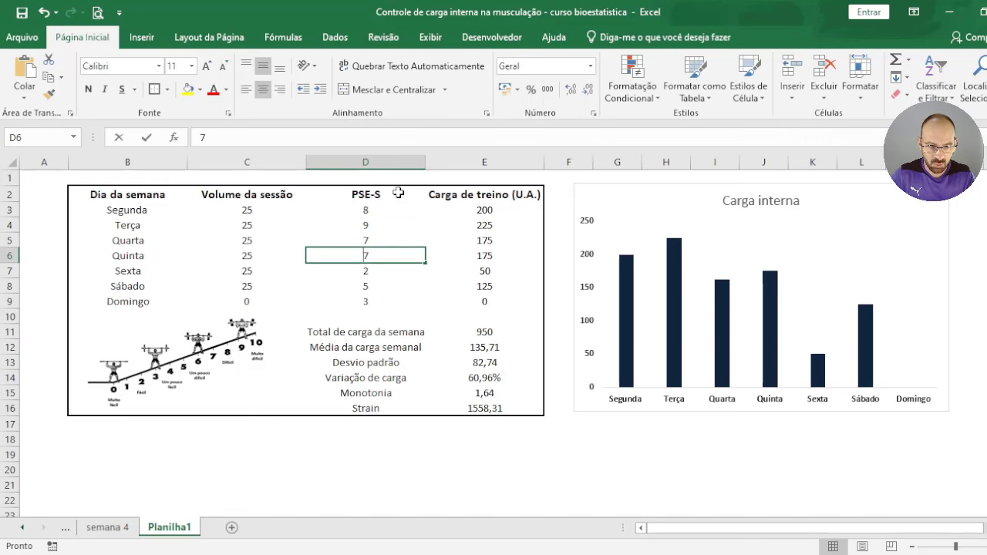
{"action": "key", "text": "Return"}
Set the PSE-S to 7 for Sexta and 8 for Sábado.
{"action": "type", "text": "7"}
{"action": "key", "text": "Return"}
{"action": "type", "text": "6"}
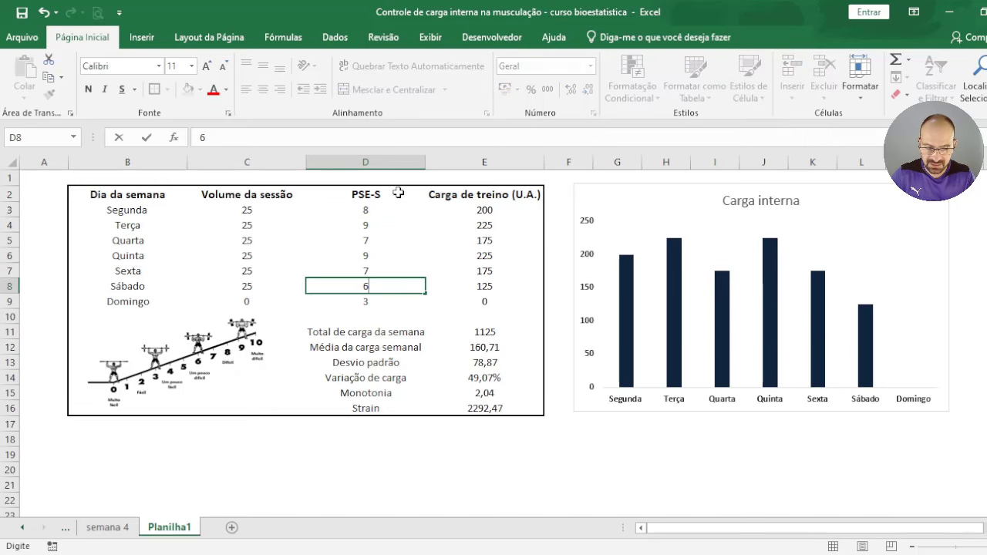
{"action": "key", "text": "Return"}
{"action": "key", "text": "Up"}
{"action": "type", "text": "8"}
{"action": "key", "text": "Return"}
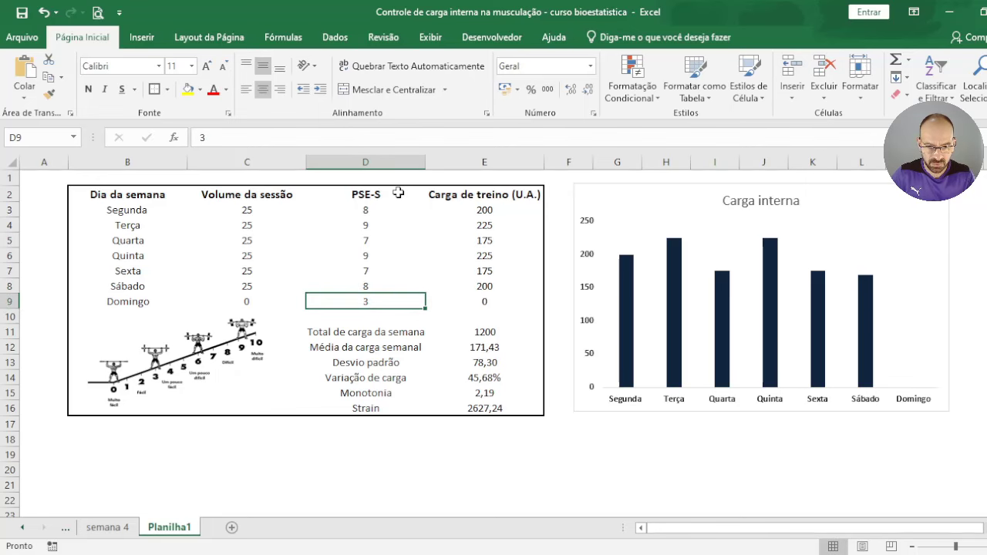
Set the PSE-S to 0 for Domingo.
{"action": "type", "text": "0"}
{"action": "key", "text": "Up"}
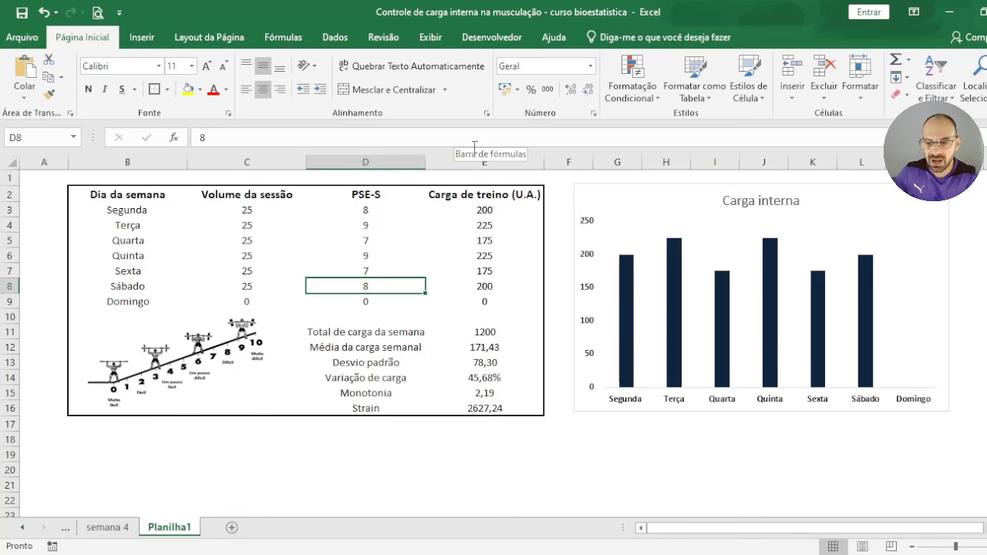
Examine the PLANILHA CIT-CET case-study workbook: the Semana 2 dashboard, the general training-load and load-relation charts, and the Semana 1 dashboard.
{"action": "key", "text": "alt+Tab"}
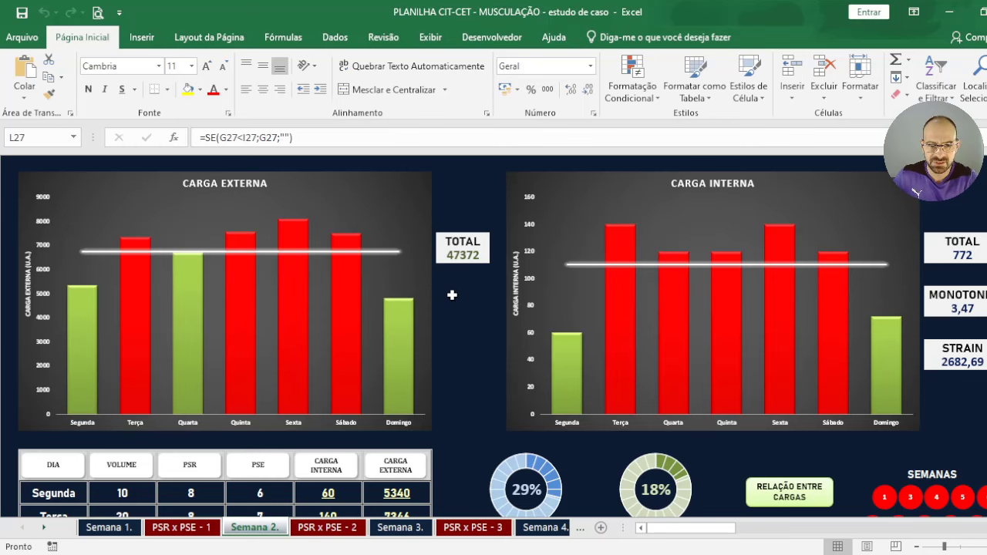
{"action": "scroll", "coordinate": [459, 306], "scroll_direction": "down", "scroll_amount": 3}
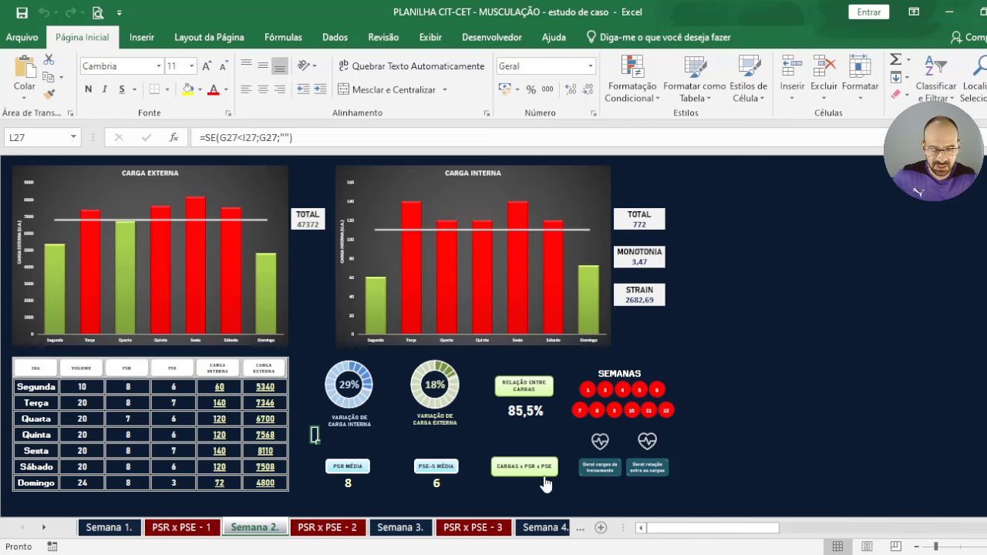
{"action": "left_click", "coordinate": [600, 469]}
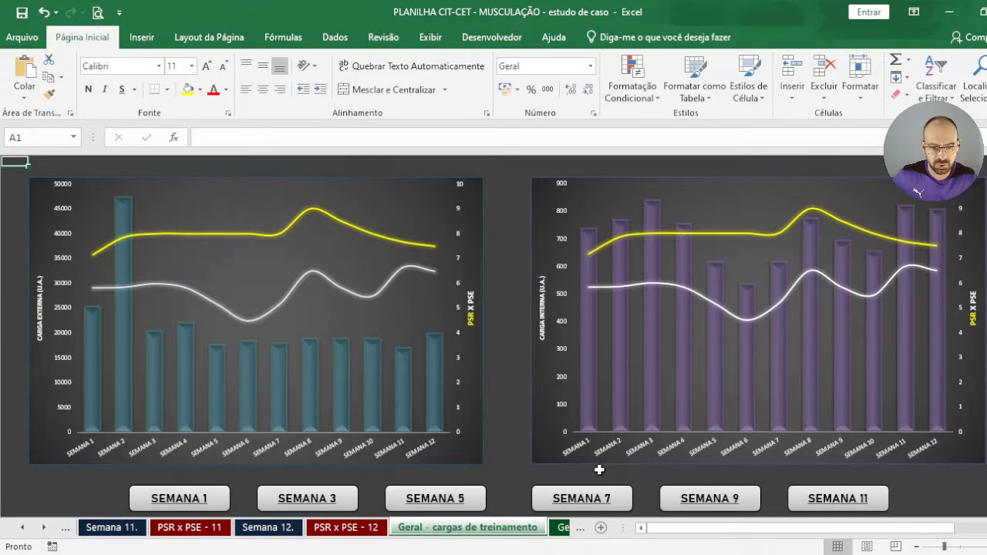
{"action": "left_click", "coordinate": [560, 528]}
{"action": "scroll", "coordinate": [247, 324], "scroll_direction": "down", "scroll_amount": 1}
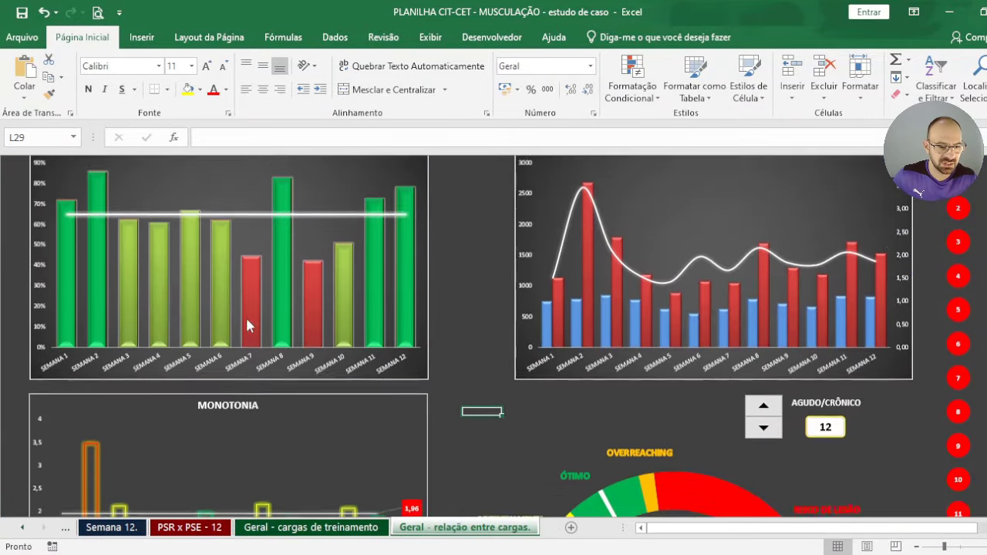
{"action": "scroll", "coordinate": [246, 315], "scroll_direction": "down", "scroll_amount": 3}
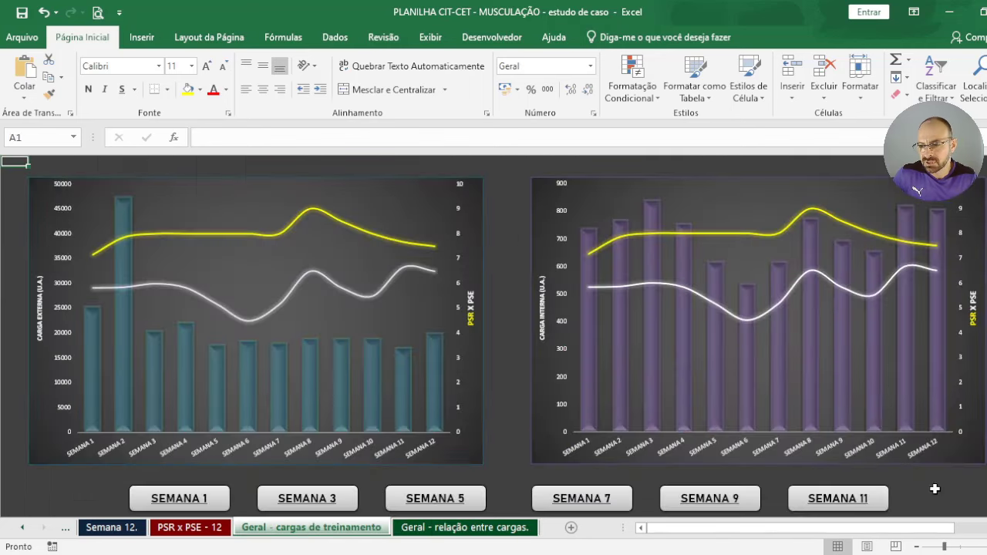
{"action": "left_click", "coordinate": [937, 487]}
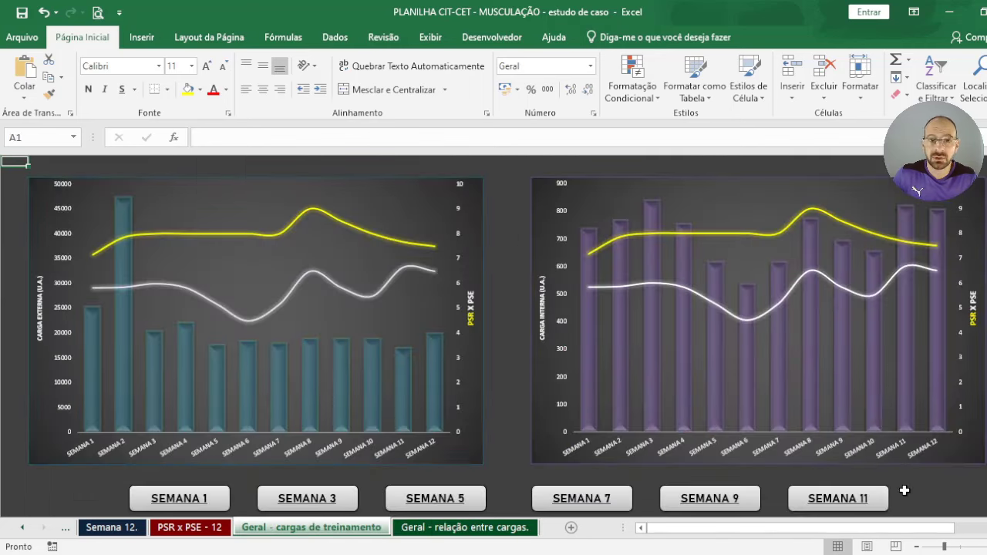
{"action": "left_click", "coordinate": [157, 505]}
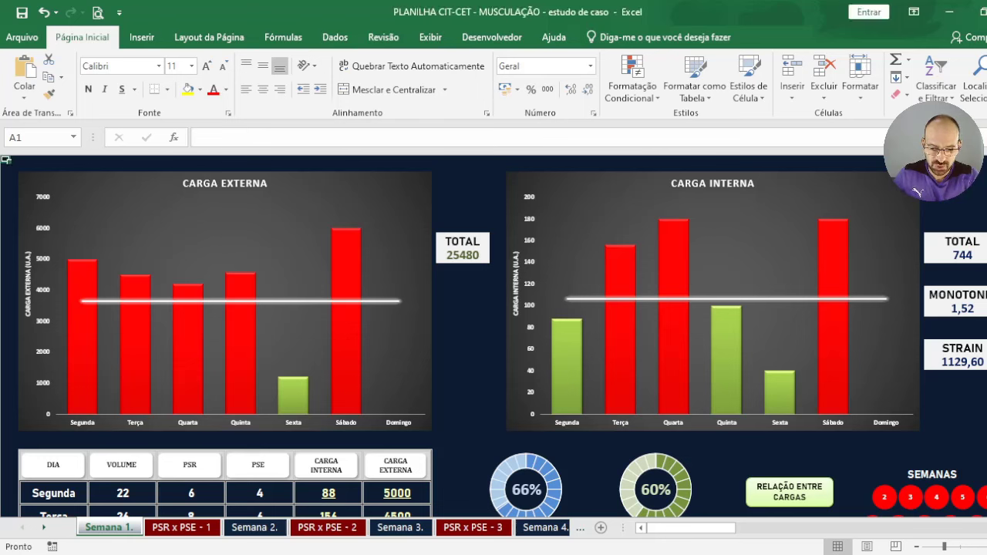
Return to the internal load control workbook and, on the semana 4 sheet, try a PSE-S of 4 for Terça, then undo it.
{"action": "key", "text": "alt+Tab"}
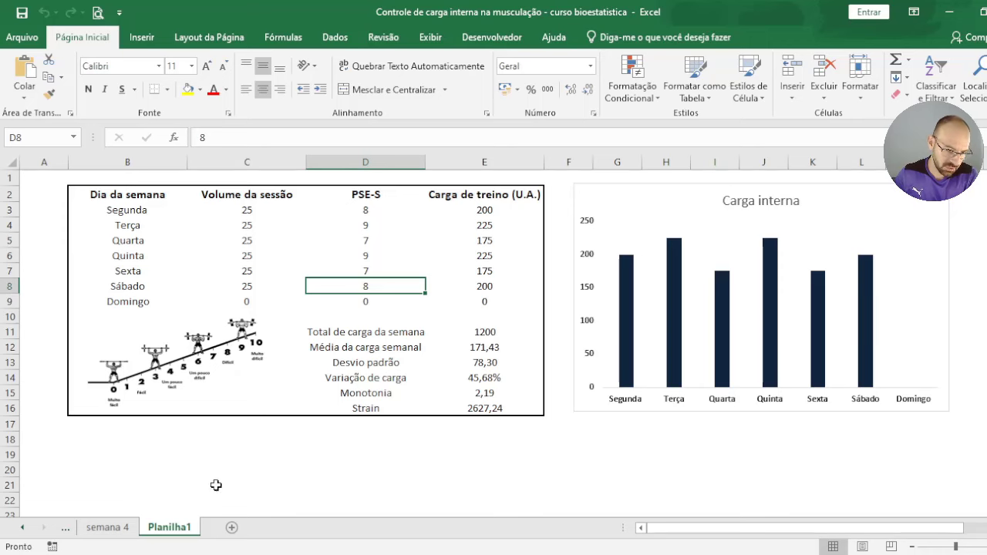
{"action": "left_click", "coordinate": [107, 528]}
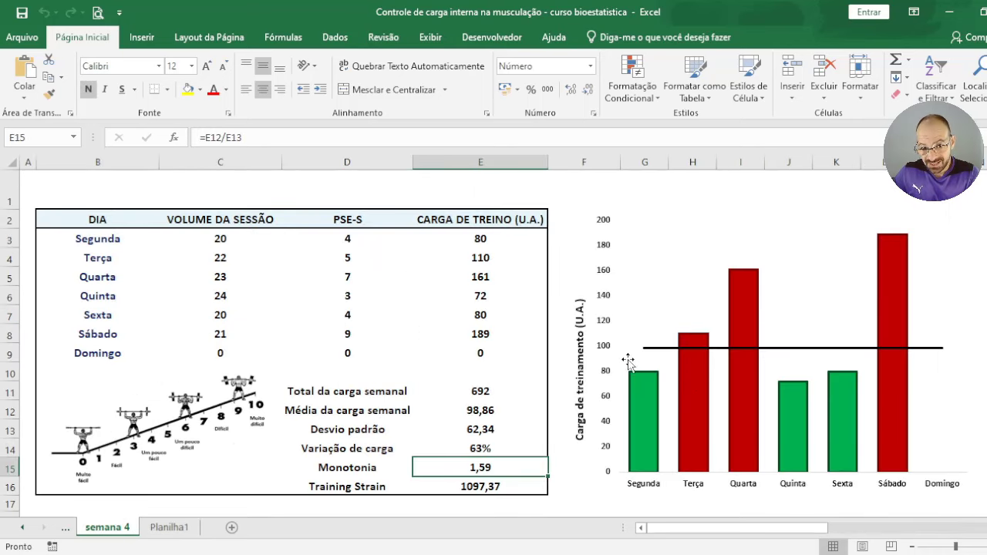
{"action": "left_click", "coordinate": [336, 262]}
{"action": "type", "text": "4"}
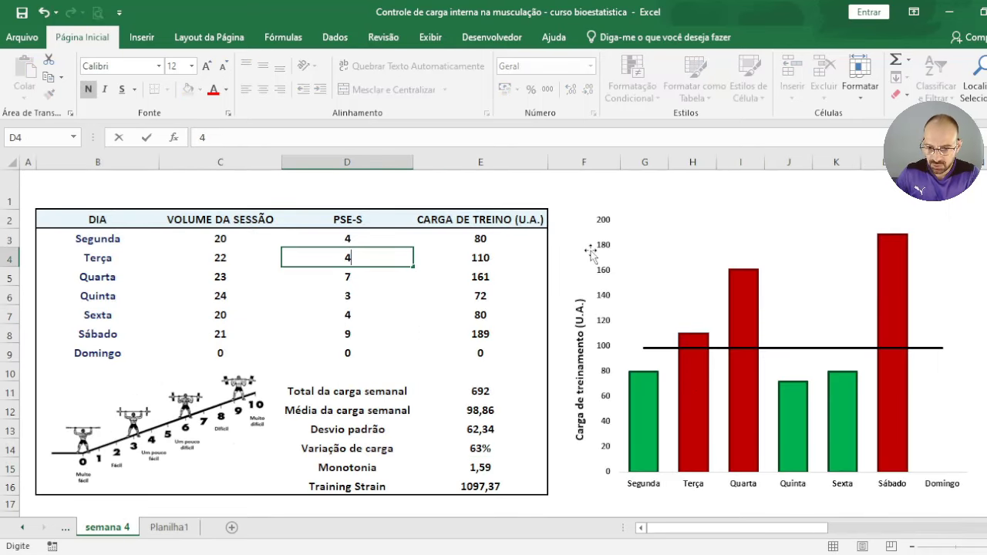
{"action": "key", "text": "Return"}
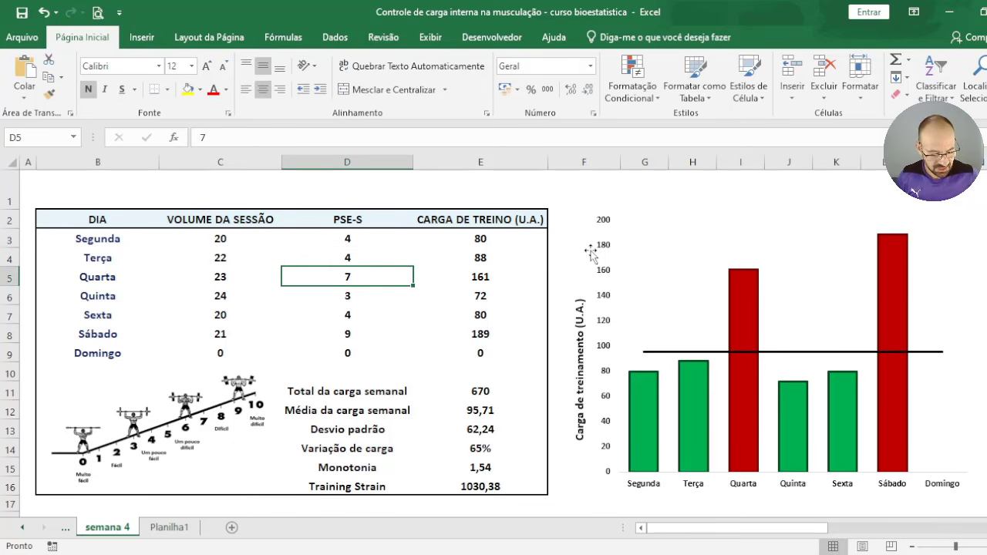
{"action": "key", "text": "ctrl+z"}
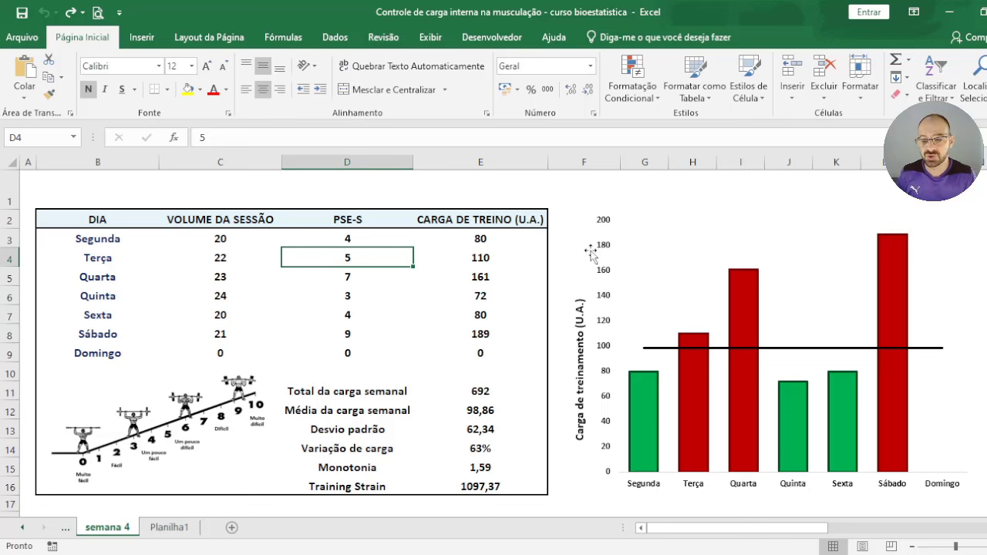